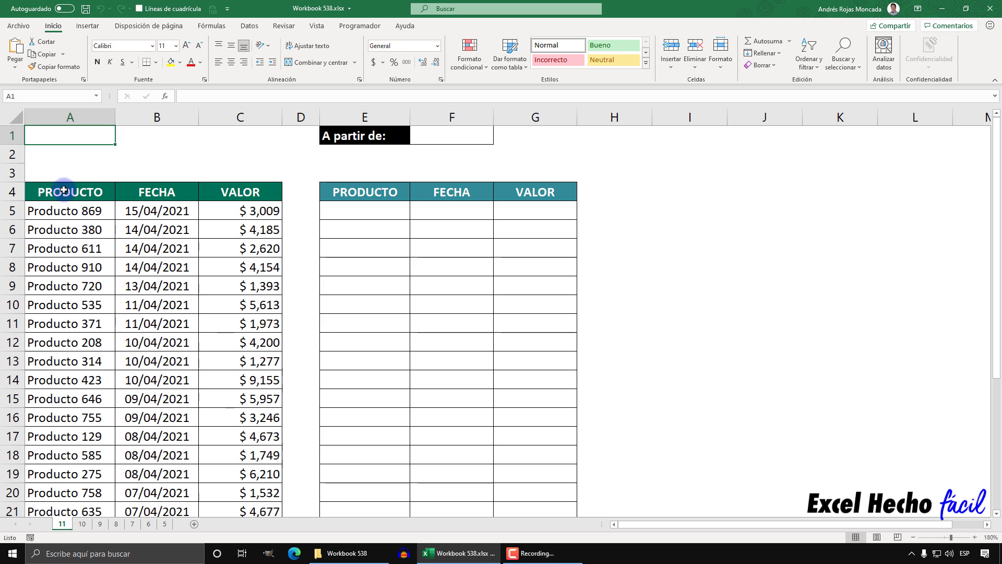
Select the PRODUCTO/FECHA/VALOR table from A4 to C30 and scroll through it
mouse_move(61, 192)
left_mouse_down()
mouse_move(257, 191)
mouse_move(251, 532)
mouse_move(252, 435)
left_mouse_up()
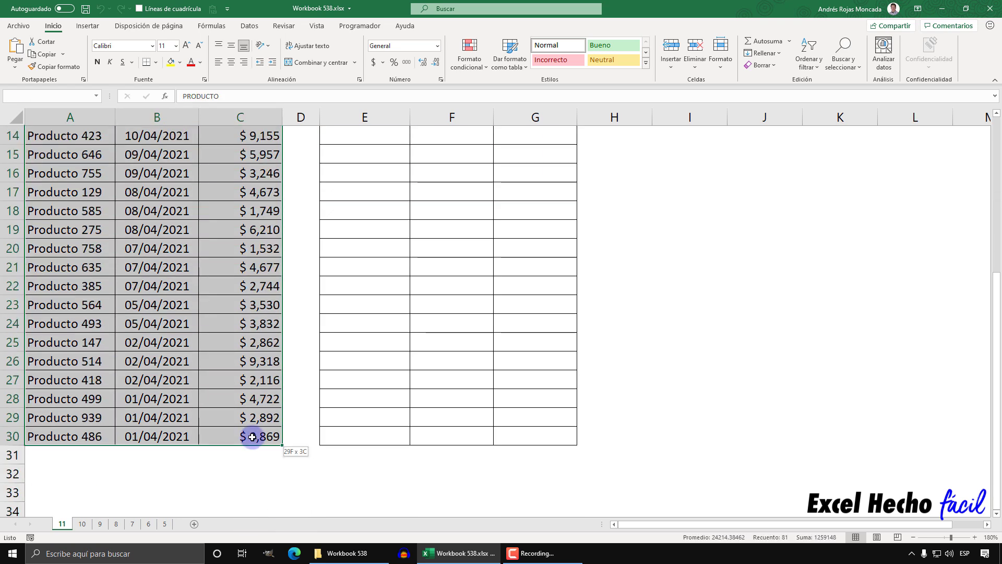
scroll(169, 423, "up", 5)
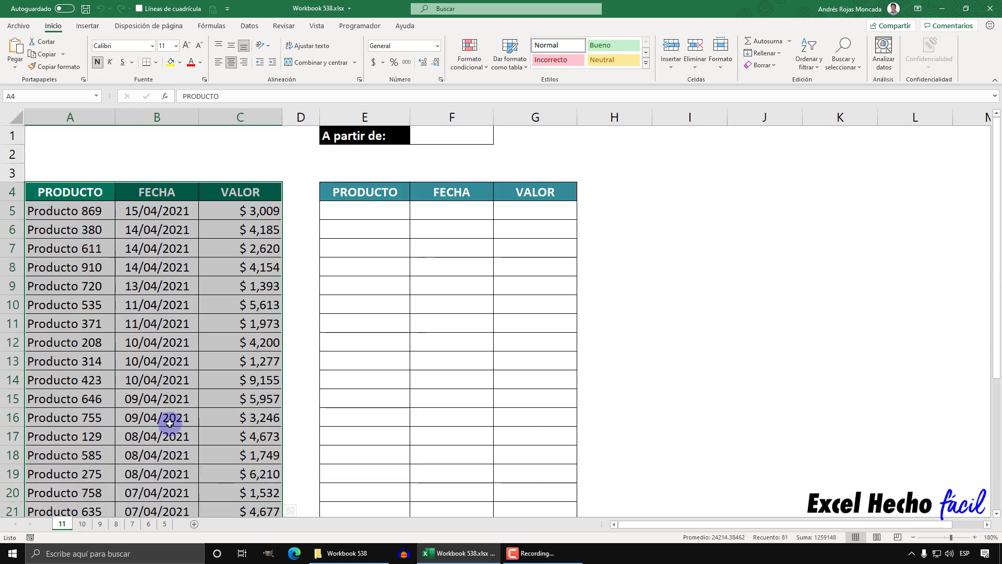
scroll(170, 423, "down", 2)
scroll(170, 418, "down", 1)
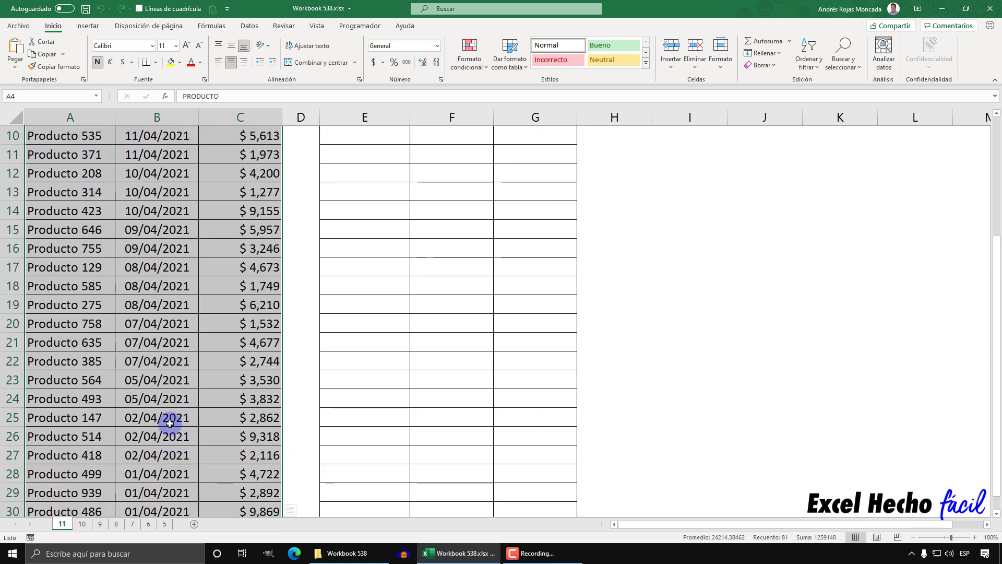
scroll(168, 417, "down", 1)
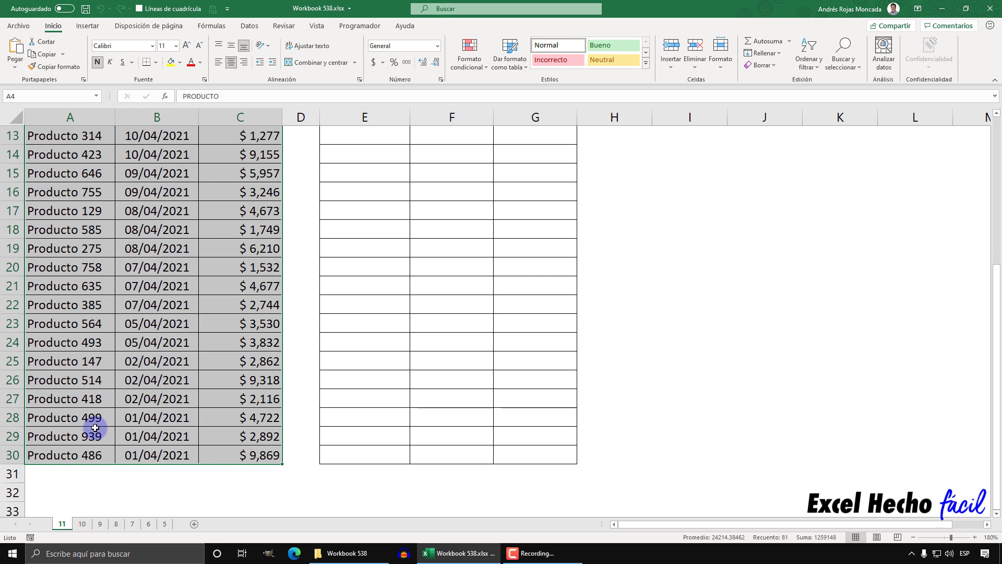
scroll(95, 427, "up", 4)
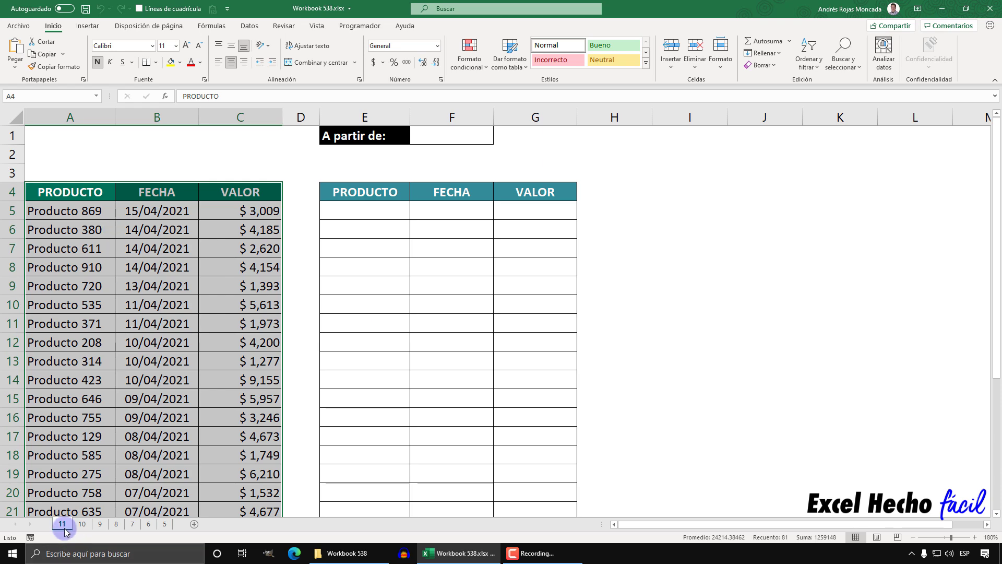
left_click(70, 133)
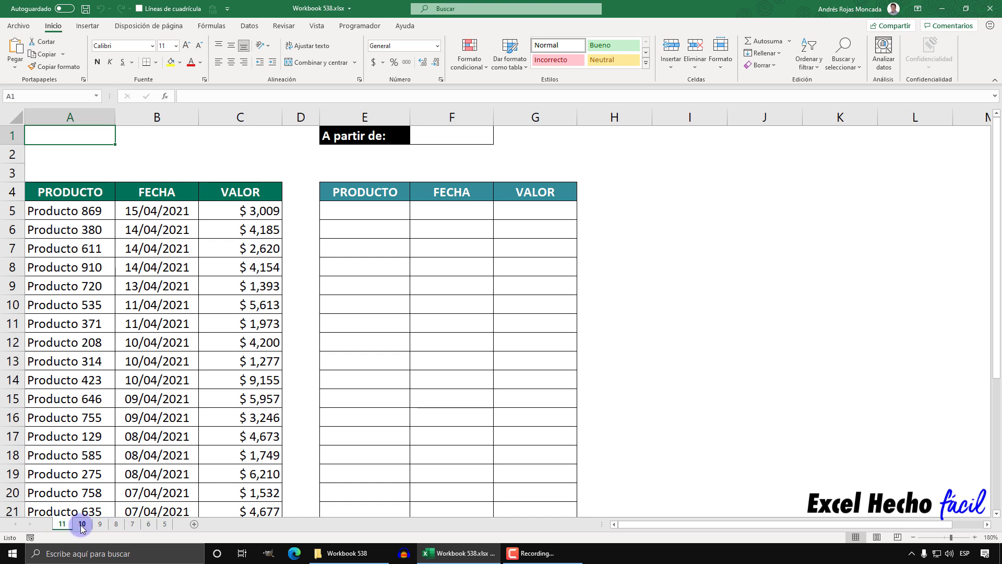
left_click(116, 525)
left_click(131, 524)
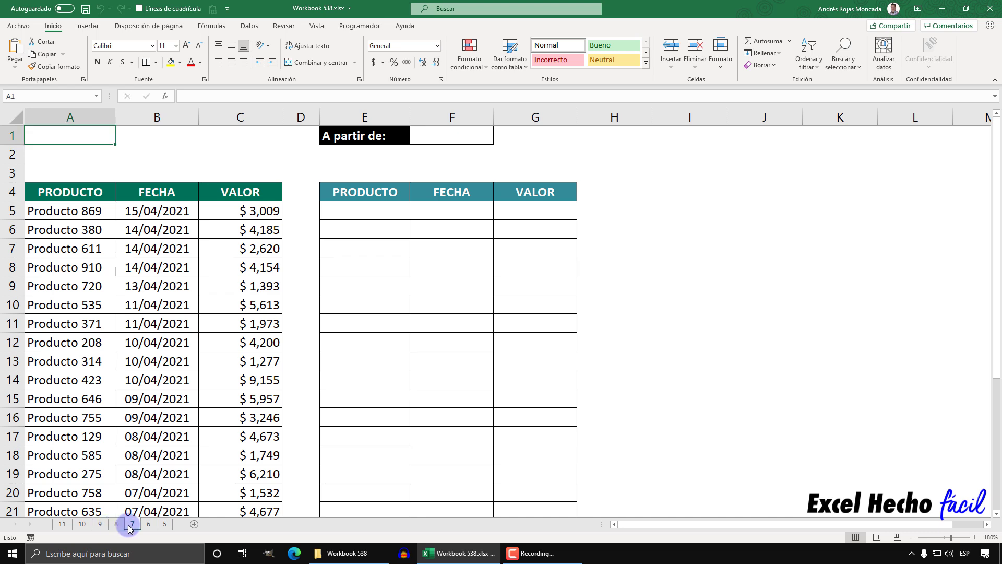
left_click(162, 524)
left_click(82, 524)
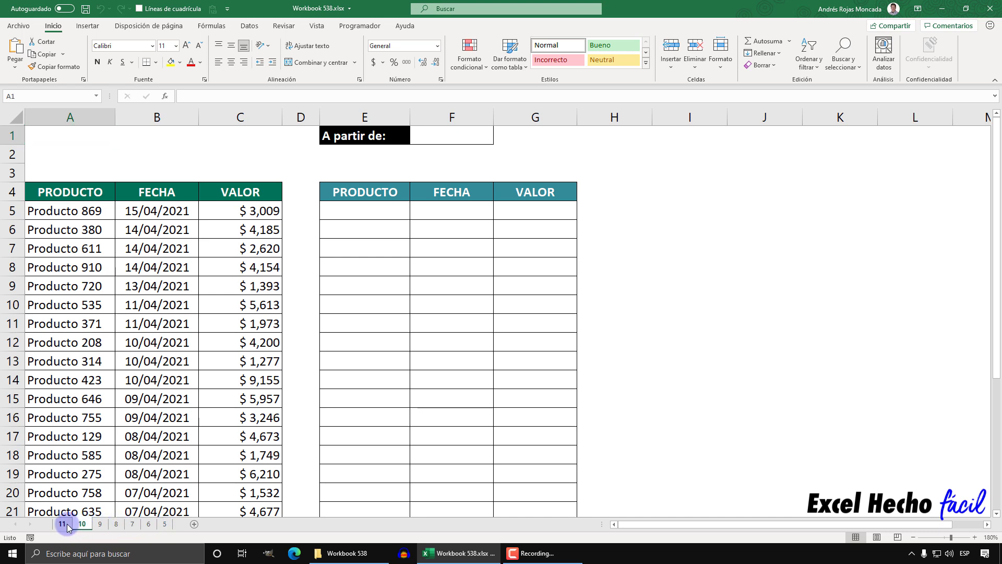
left_click(62, 525)
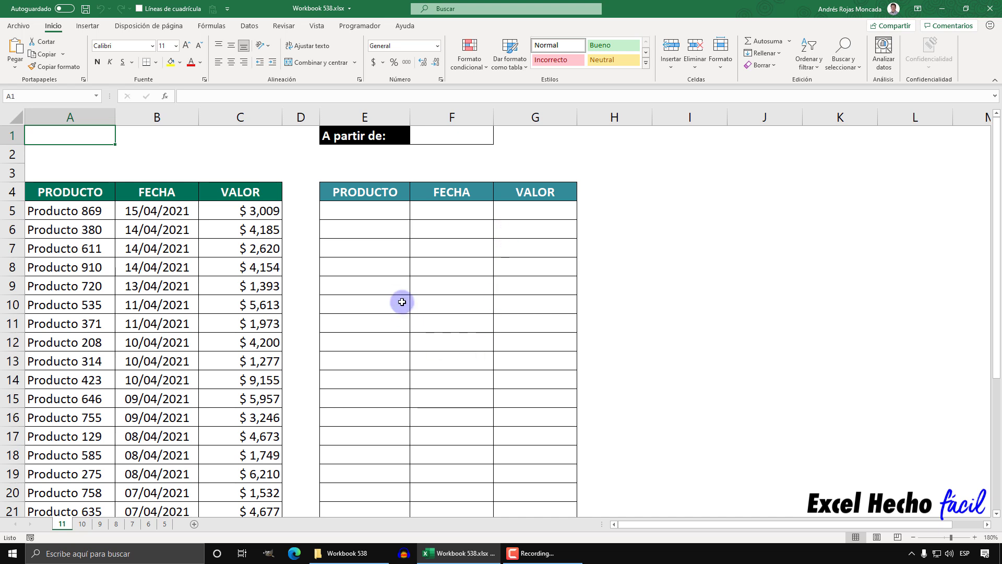
left_click(81, 527)
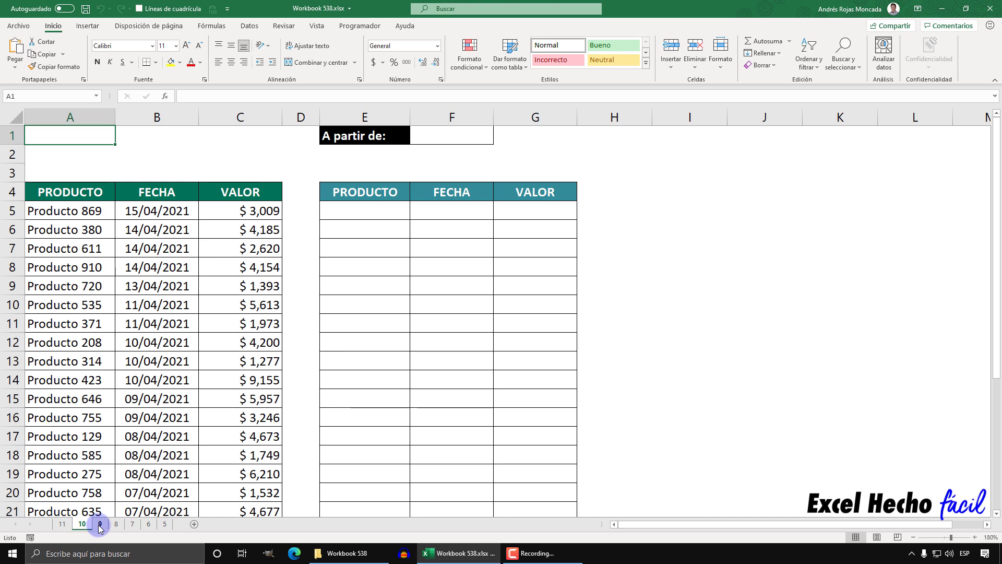
left_click(154, 524)
left_click(134, 525)
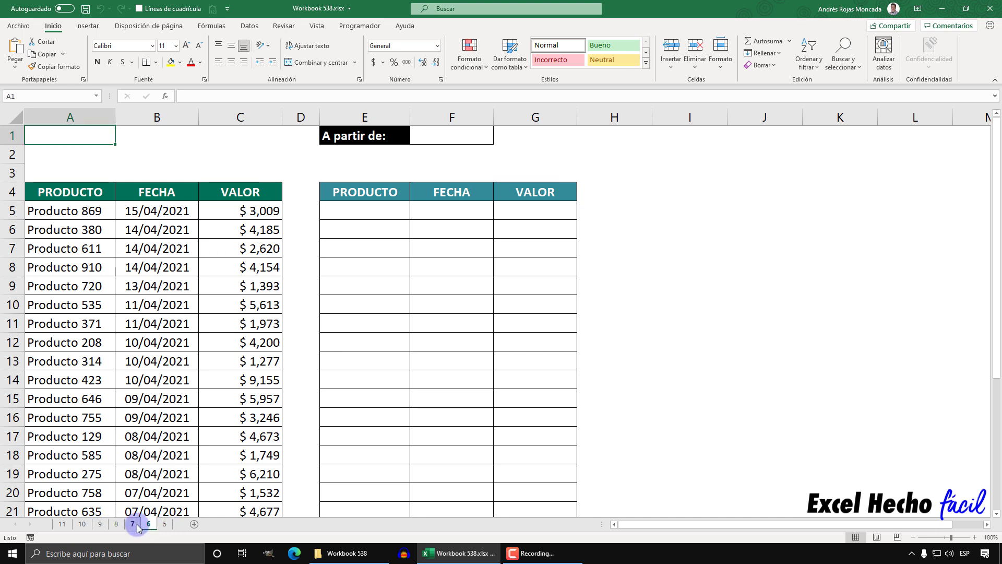
left_click(118, 524)
left_click(100, 525)
left_click(82, 525)
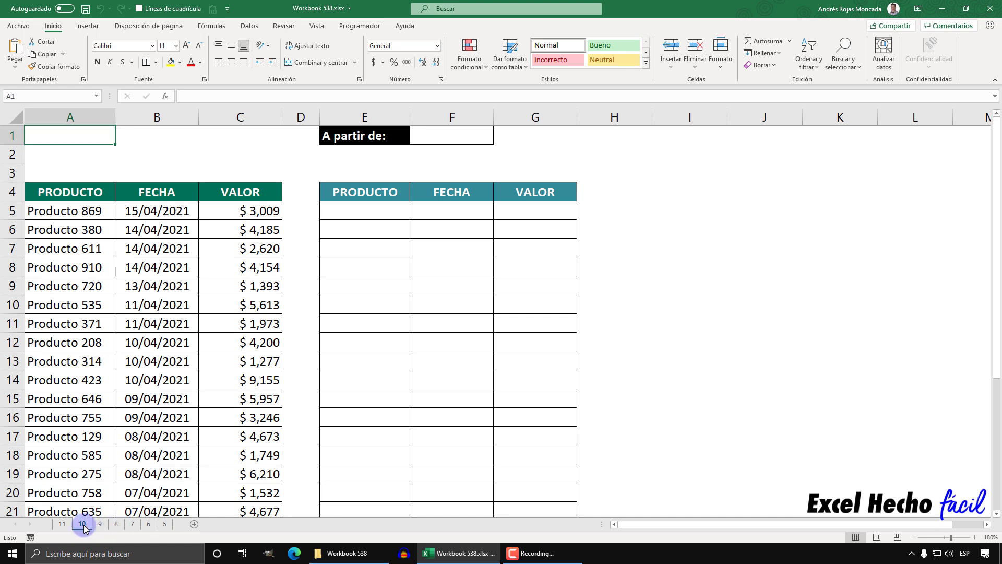
left_click(55, 524)
Browse sheets 10, 9, 8 and 5 to compare their contents
left_click(81, 524)
left_click(97, 524)
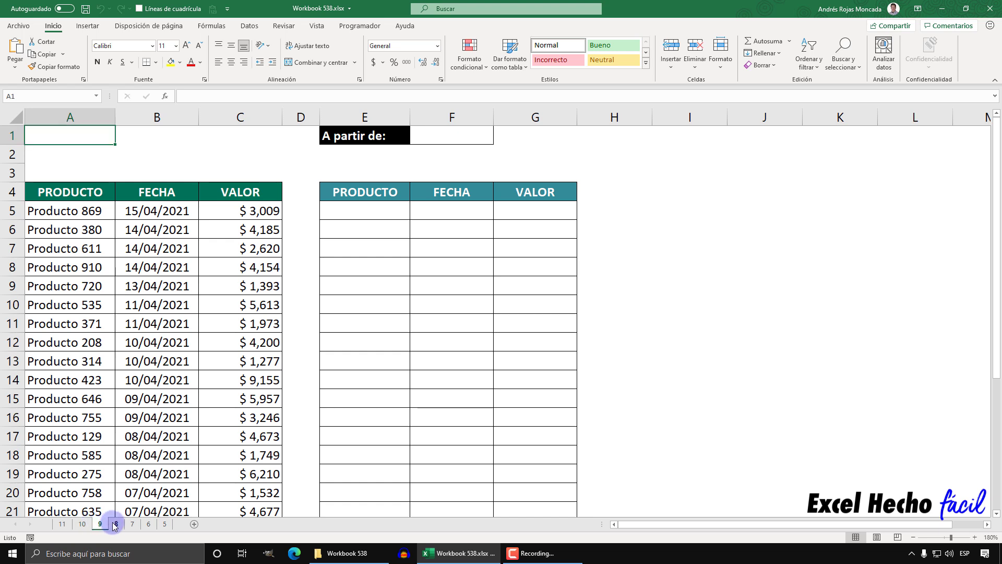
left_click(116, 525)
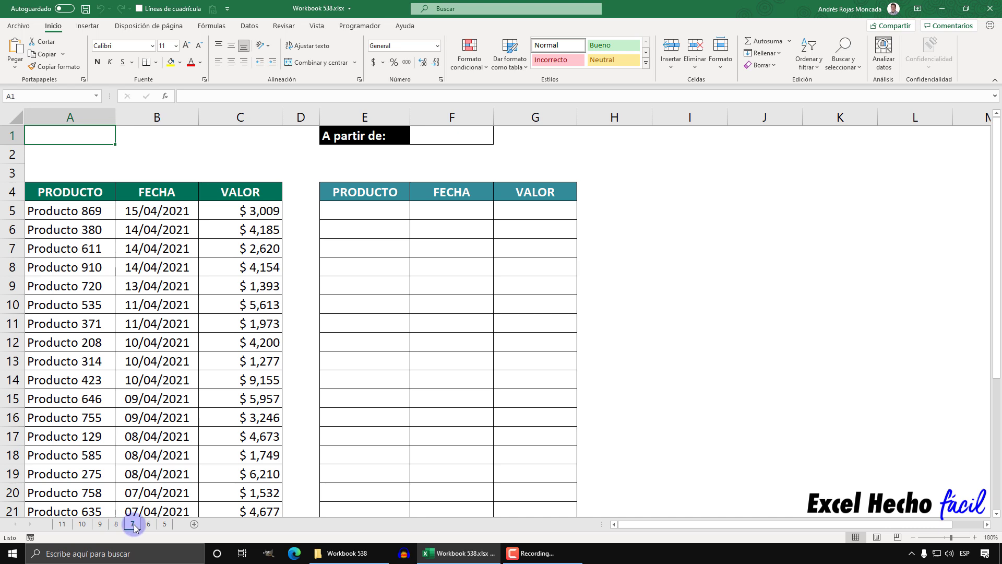
left_click(164, 525)
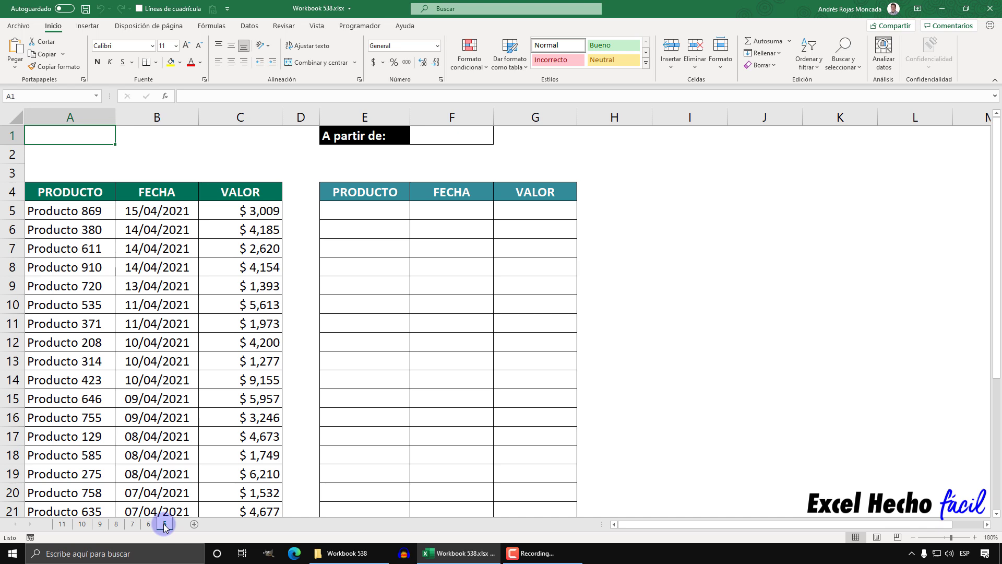
Return to sheet 11 and group sheets 11 through 5
left_click(62, 524)
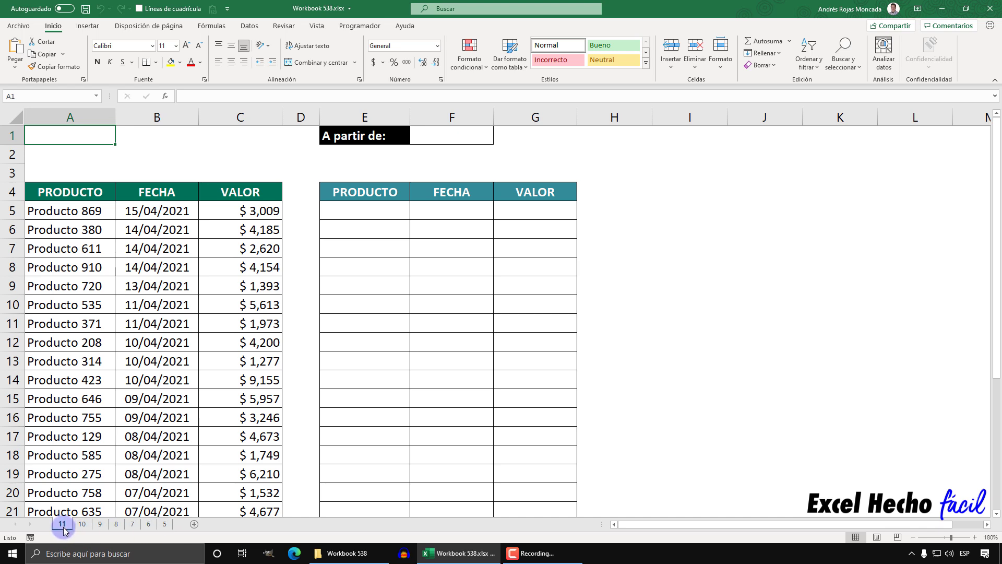
left_click(77, 525)
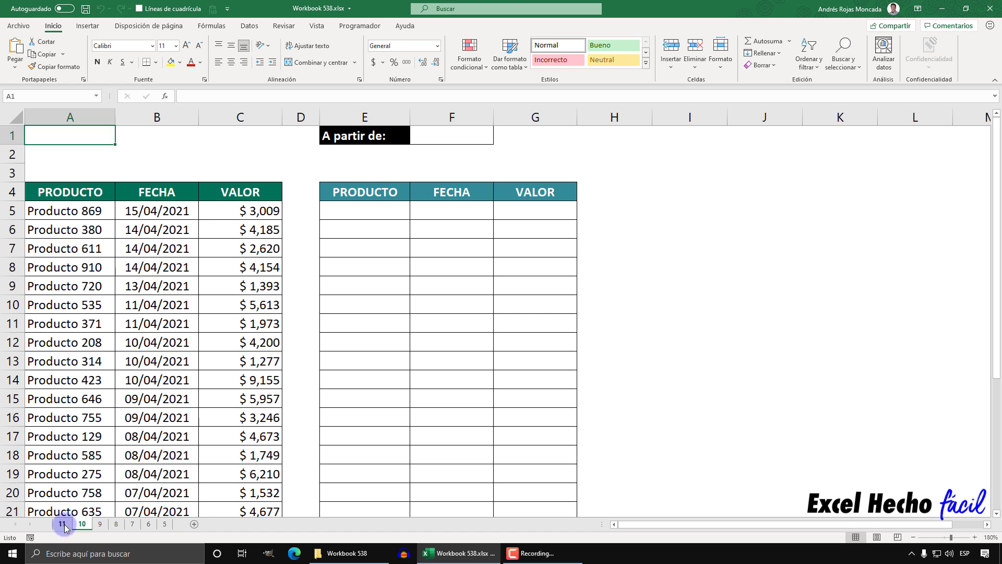
left_click(63, 524)
left_click(167, 524, "shift")
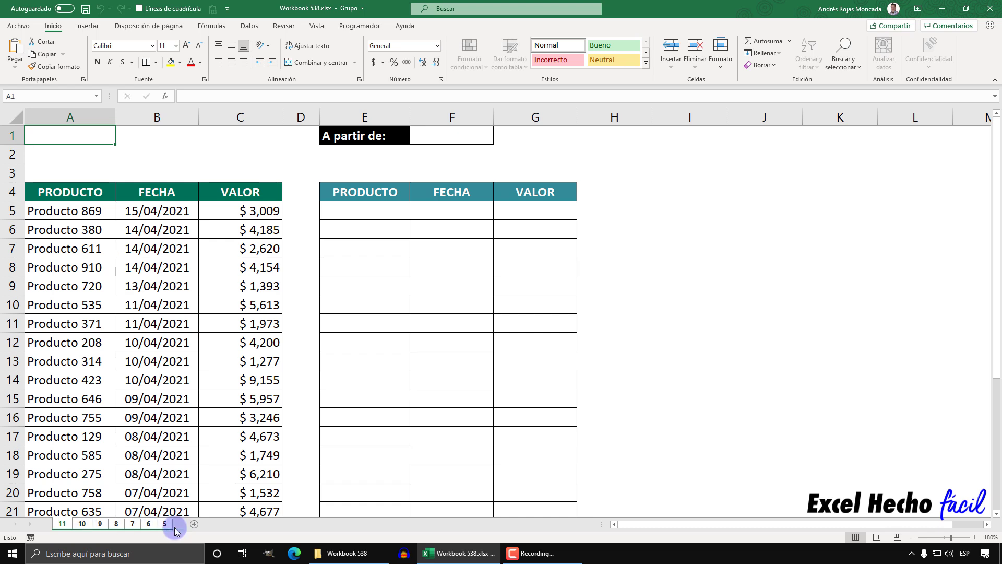
left_click(631, 202)
left_click(736, 251)
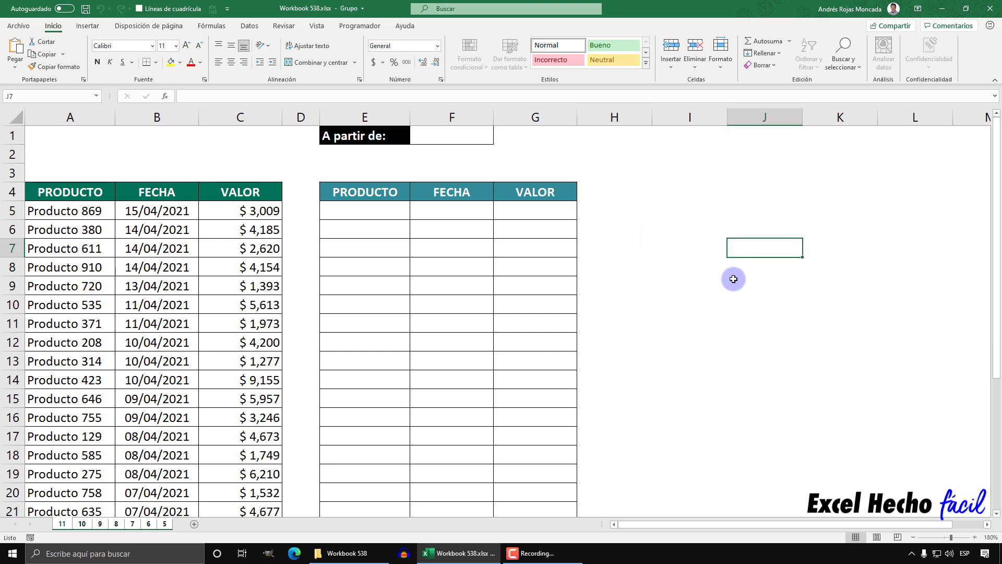
left_click(722, 300)
left_click(807, 342)
left_click(699, 378)
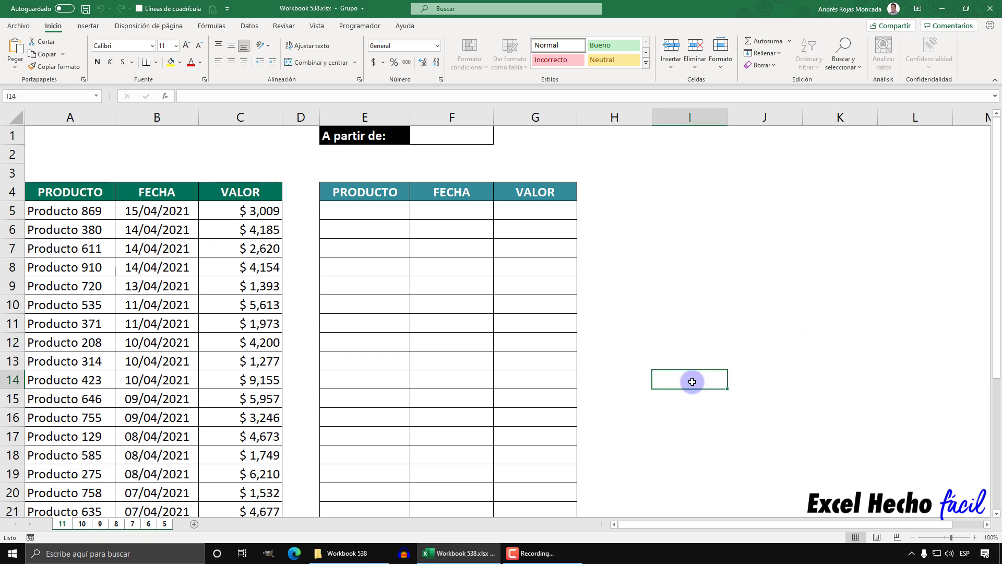
left_click(82, 523)
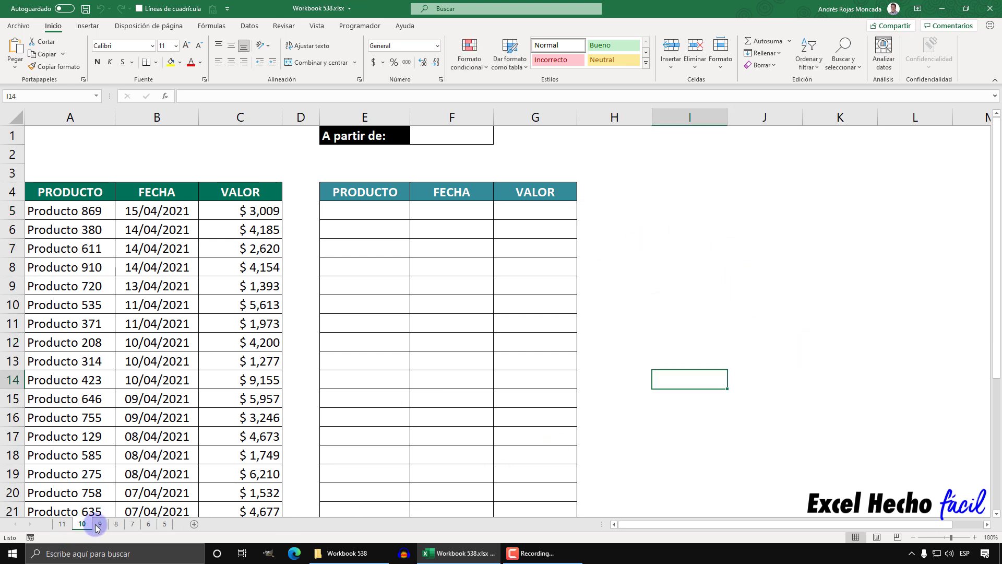
left_click(124, 526)
left_click(132, 525)
left_click(149, 524)
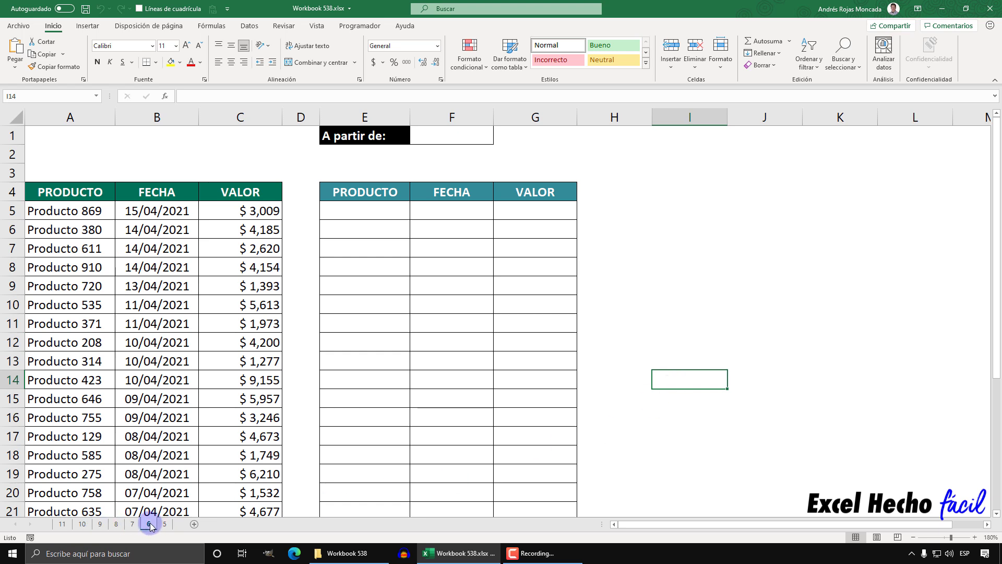
left_click(165, 525)
left_click(62, 523)
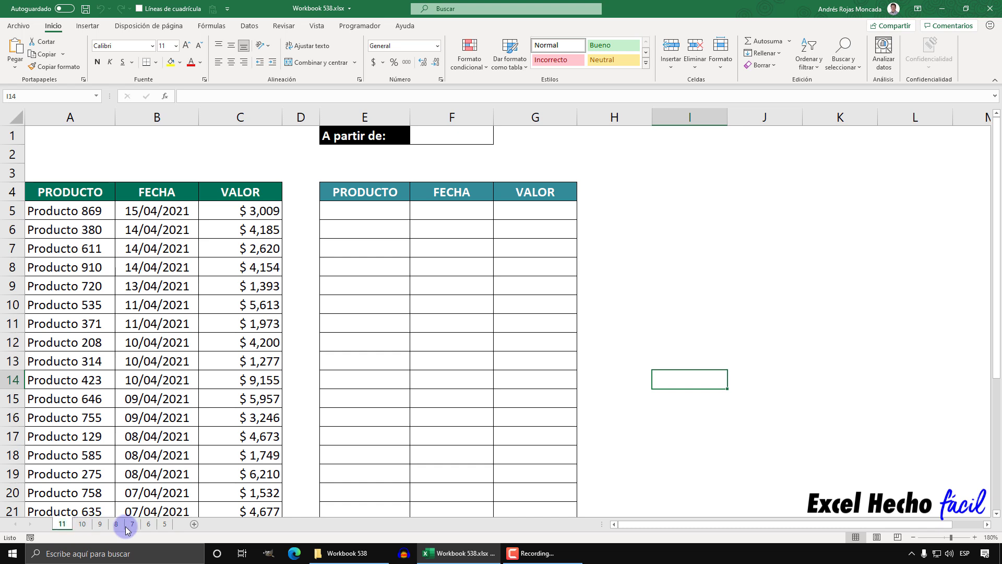
left_click(164, 525, "shift")
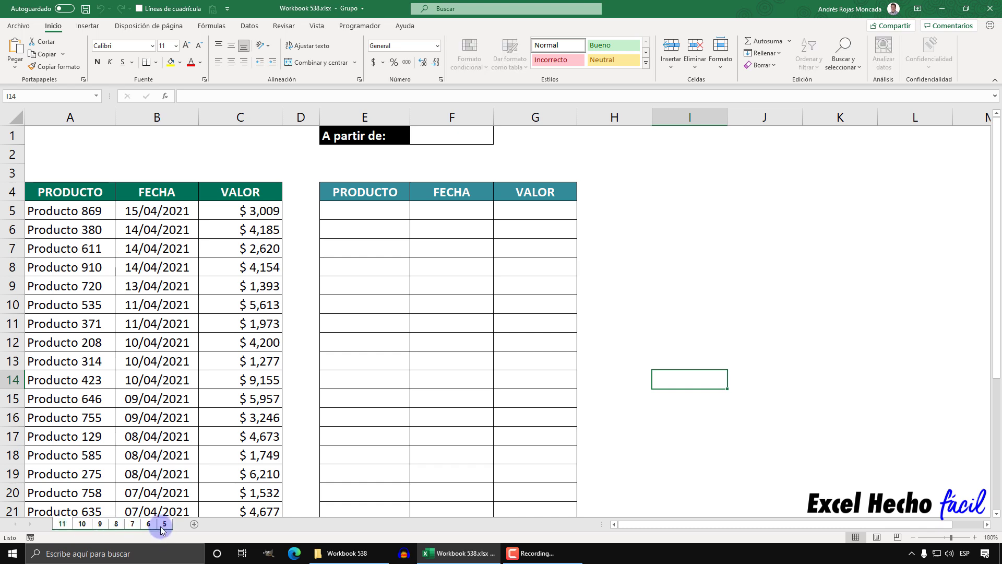
left_click(56, 137)
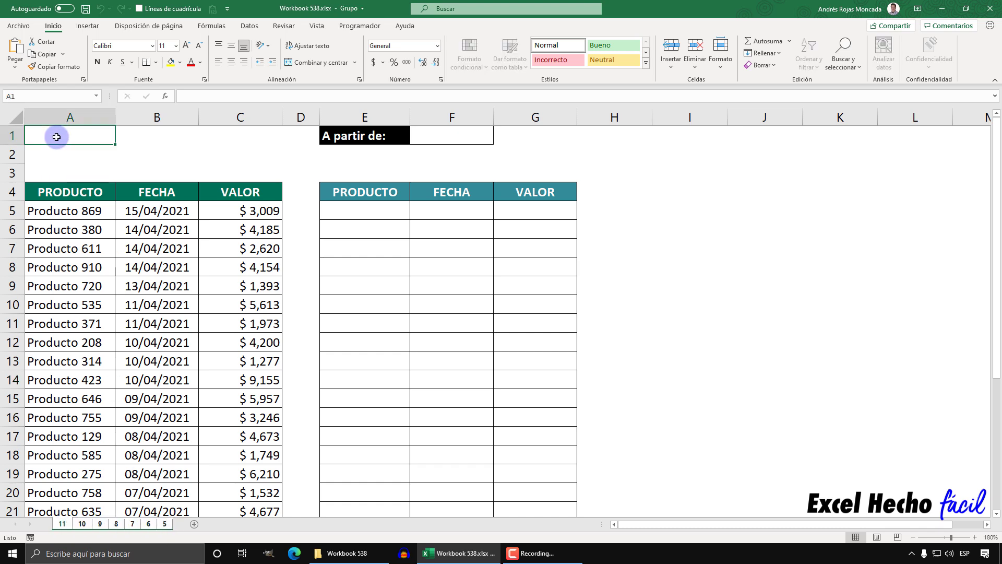
left_click(85, 525)
left_click(100, 524)
left_click(116, 524)
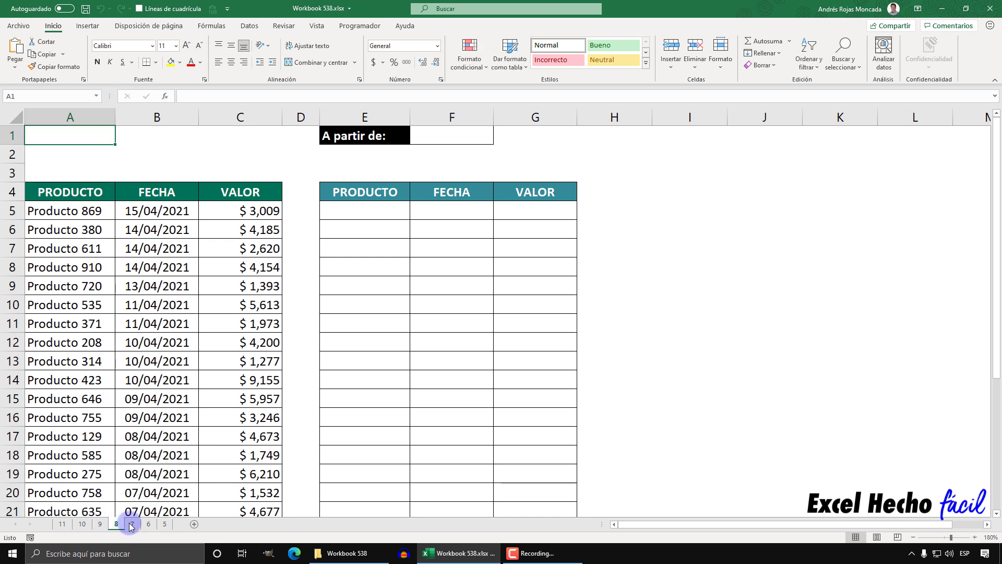
left_click(132, 524)
left_click(149, 524)
left_click(164, 524)
left_click(62, 524)
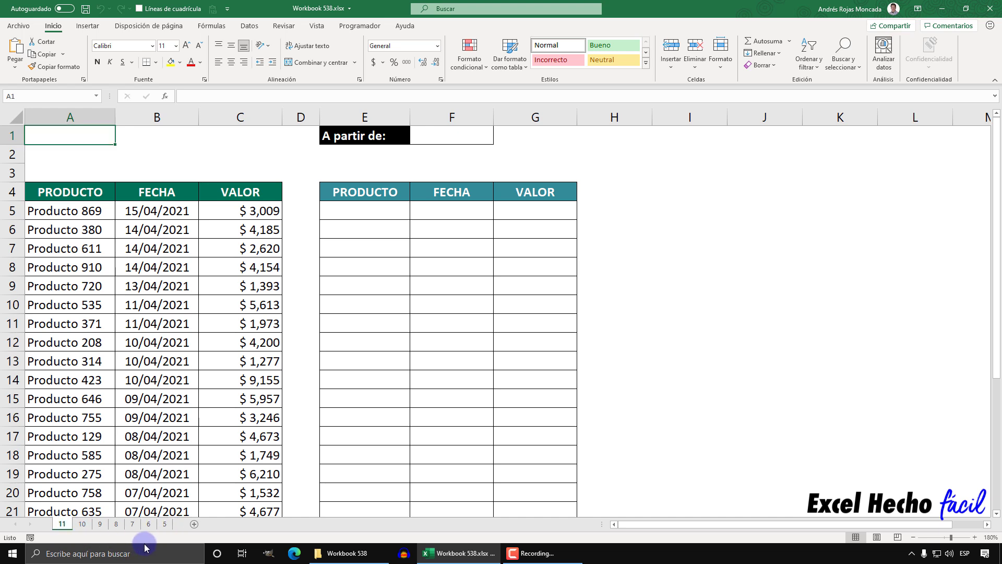
left_click(82, 524)
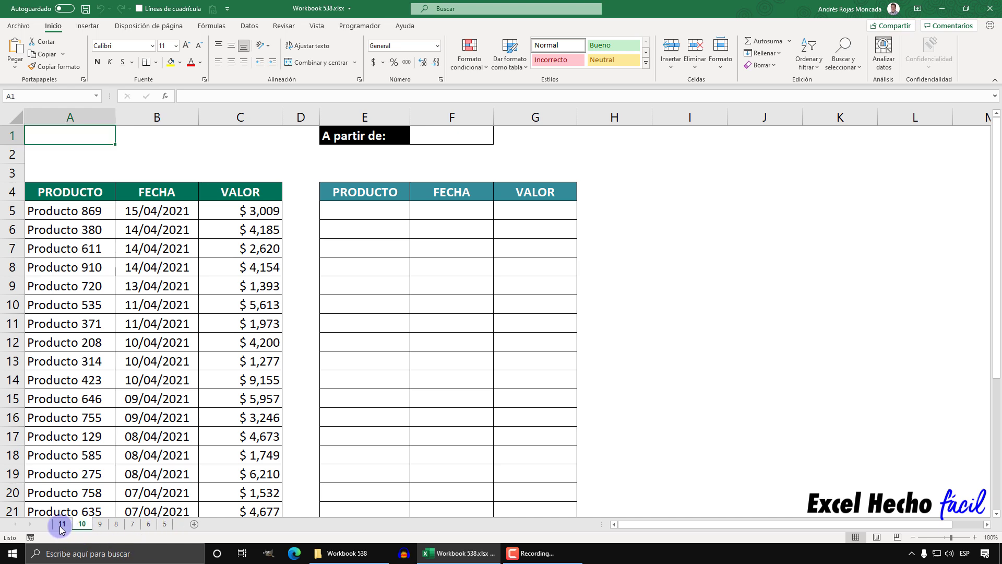
left_click(62, 524)
left_click(164, 524, "shift")
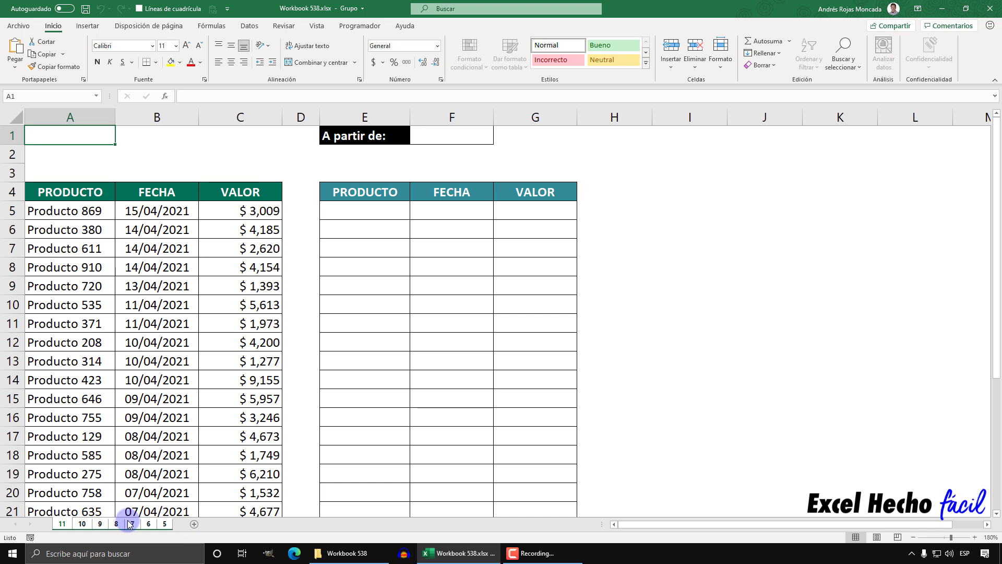
Start the formula =CELDA( in cell F1, beside the 'A partir de:' label
left_click(463, 135)
left_click(578, 157)
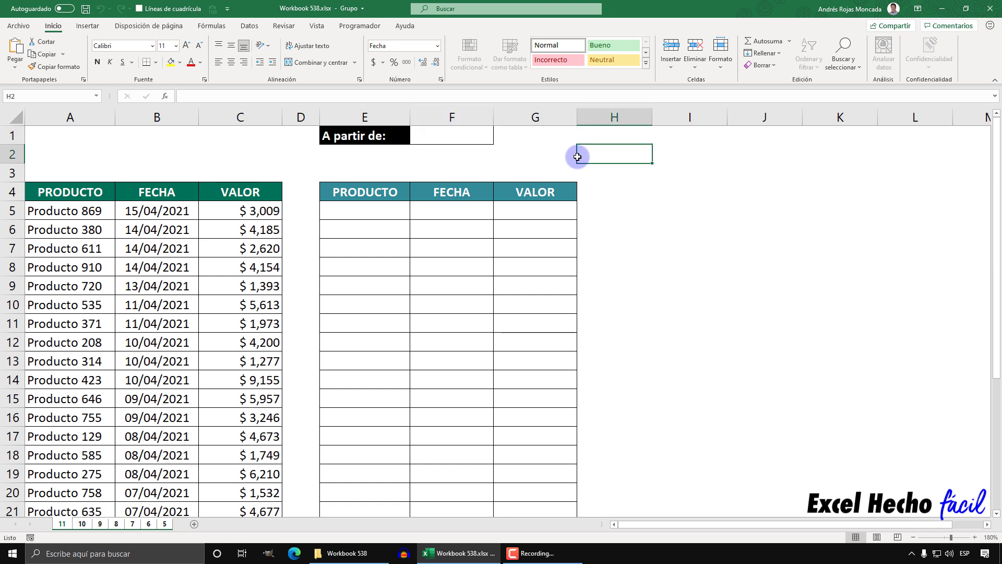
left_click(472, 137)
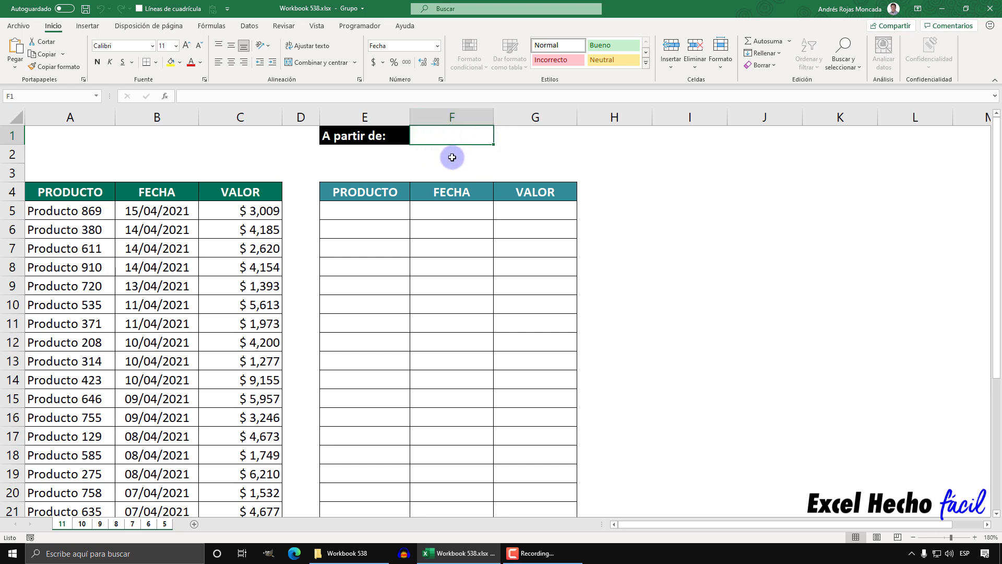
type("=cel")
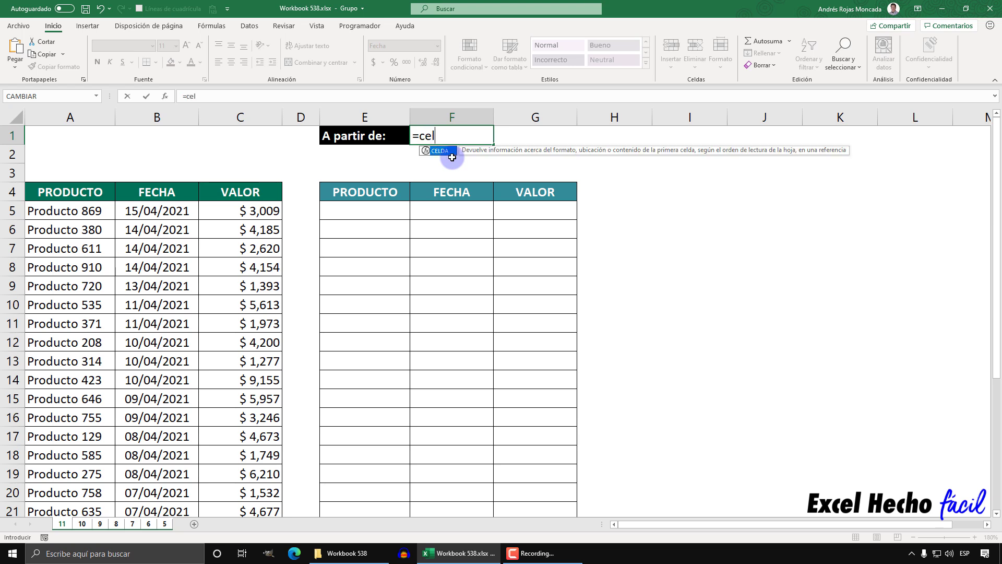
key("Tab")
key("BackSpace")
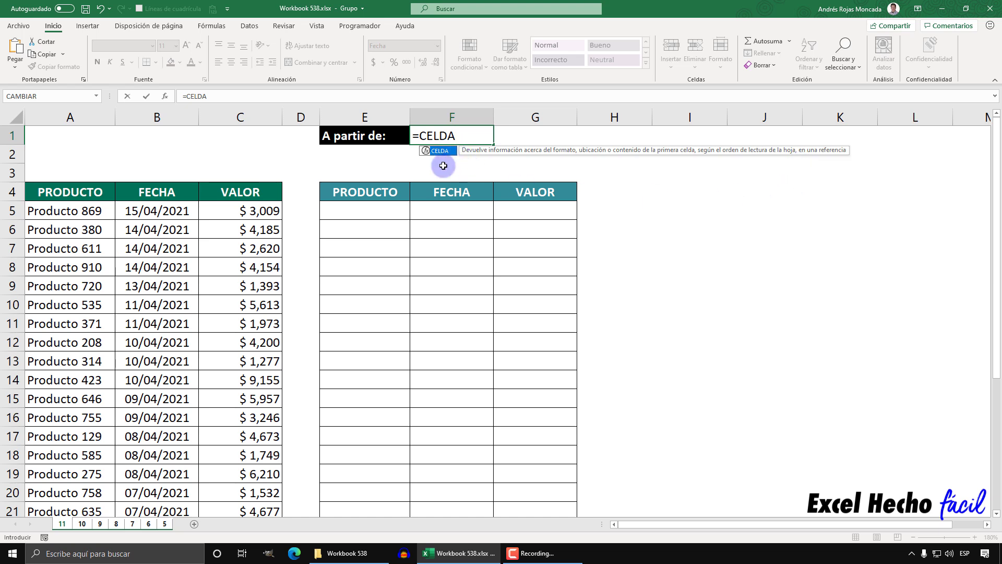
type("(")
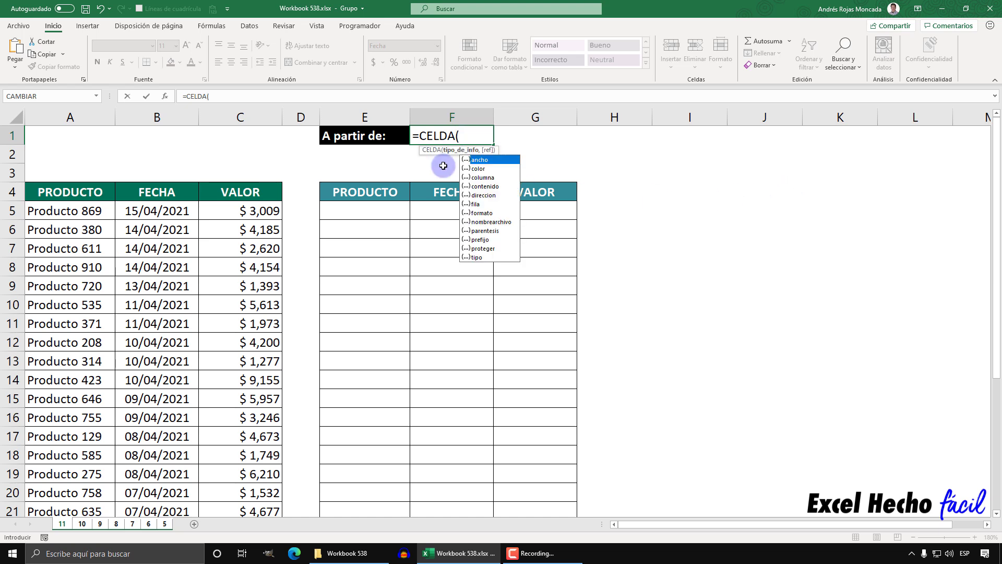
Give F1's CELDA formula the arguments "nombrearchivo" and F1
double_click(491, 221)
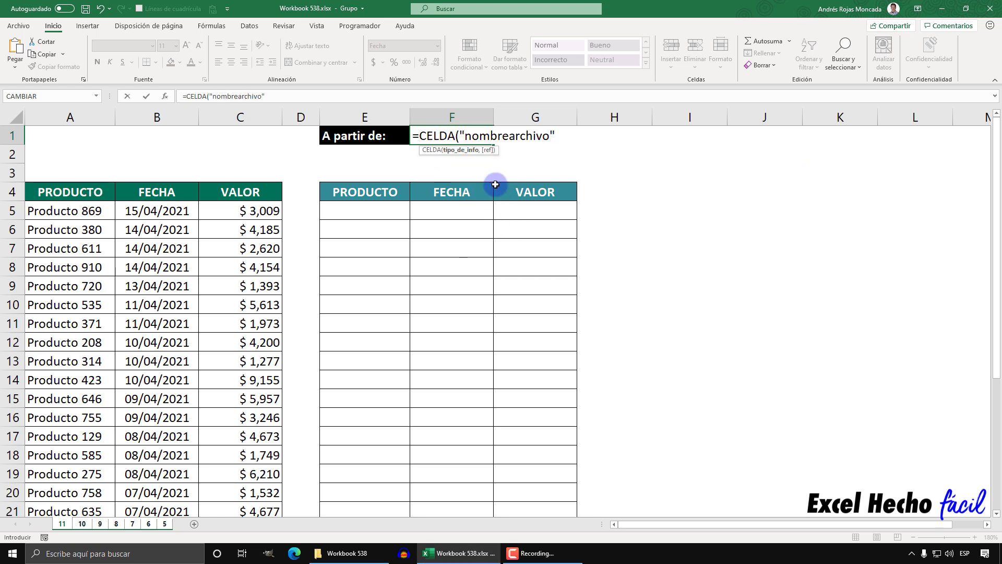
type(",\"")
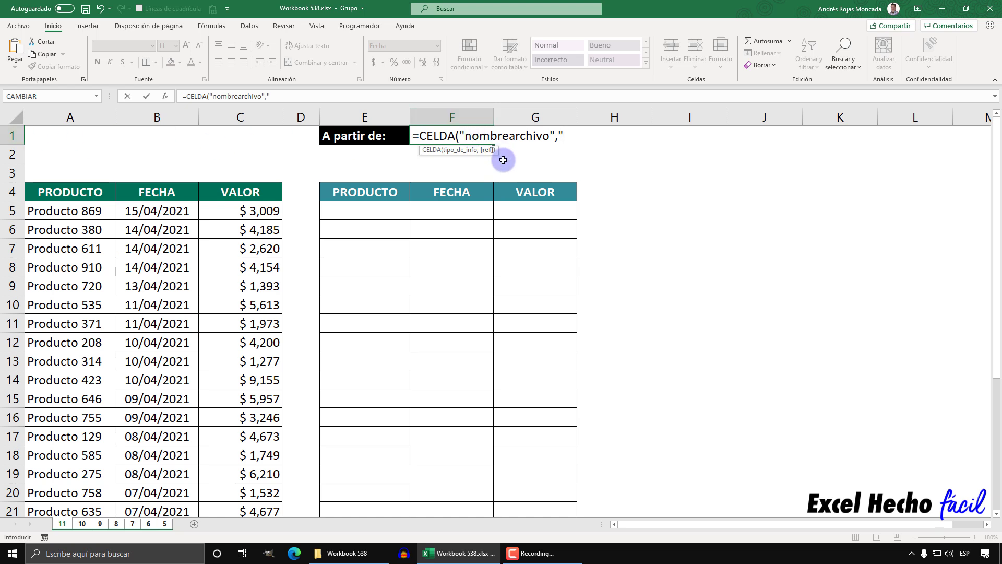
type("F")
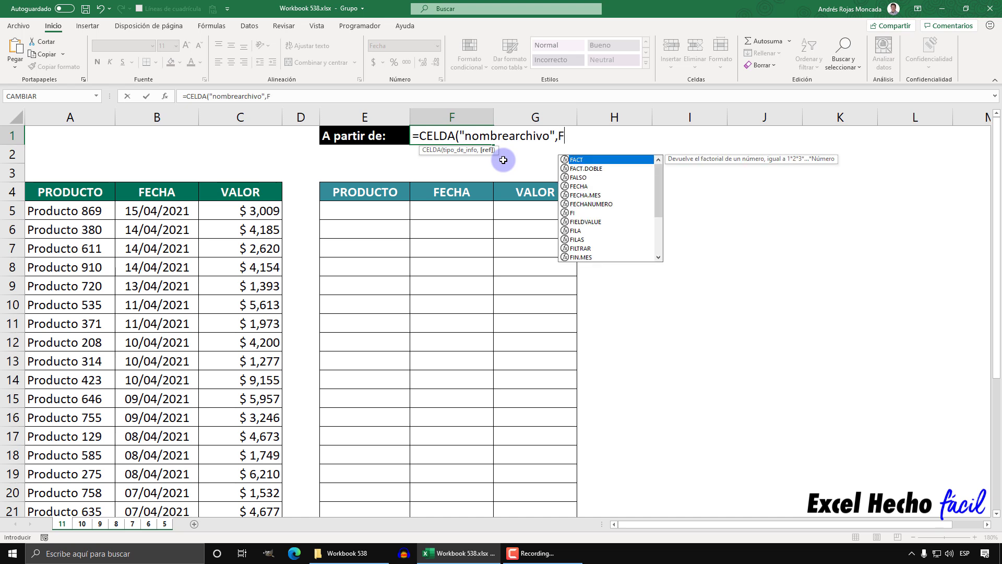
type("1")
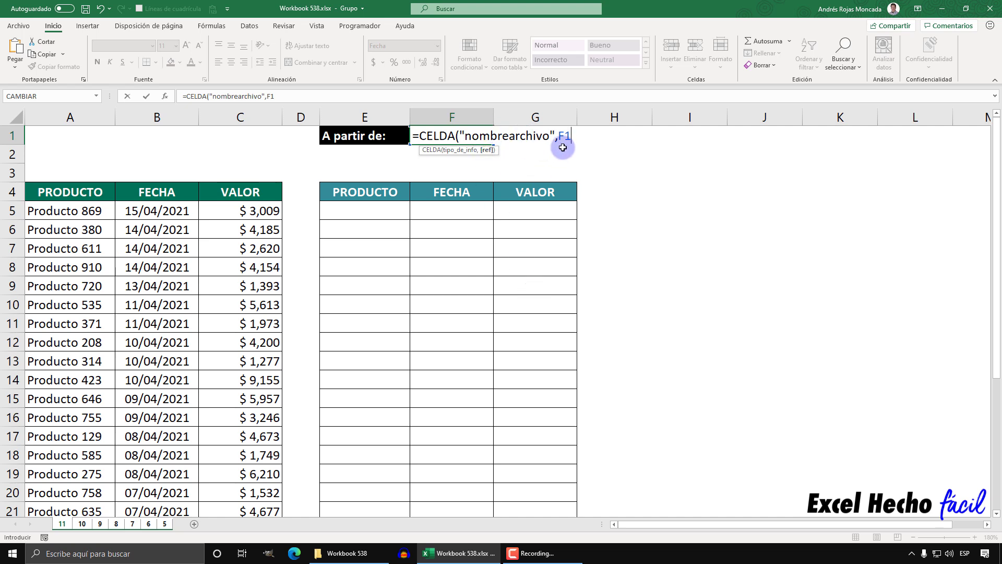
left_click(556, 137)
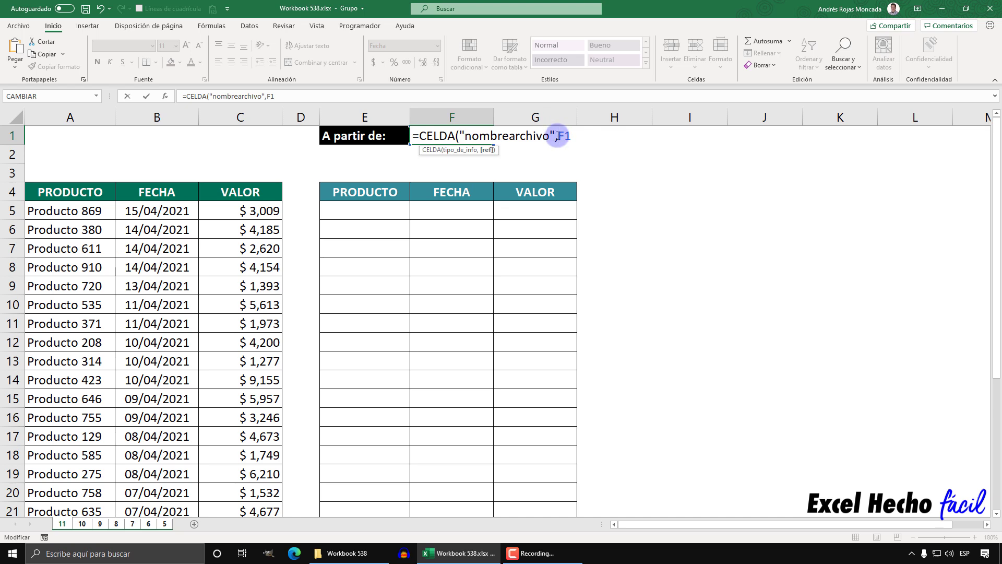
left_click_drag(556, 137, 572, 134)
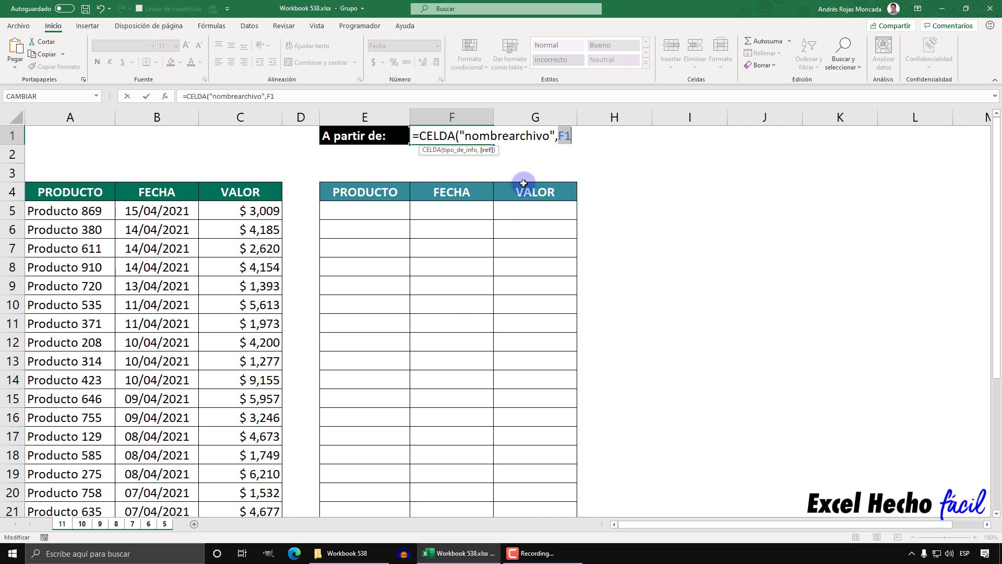
Close the CELDA formula and evaluate it with F9 to inspect the path ending [Workbook 538.xlsx]11
type(")")
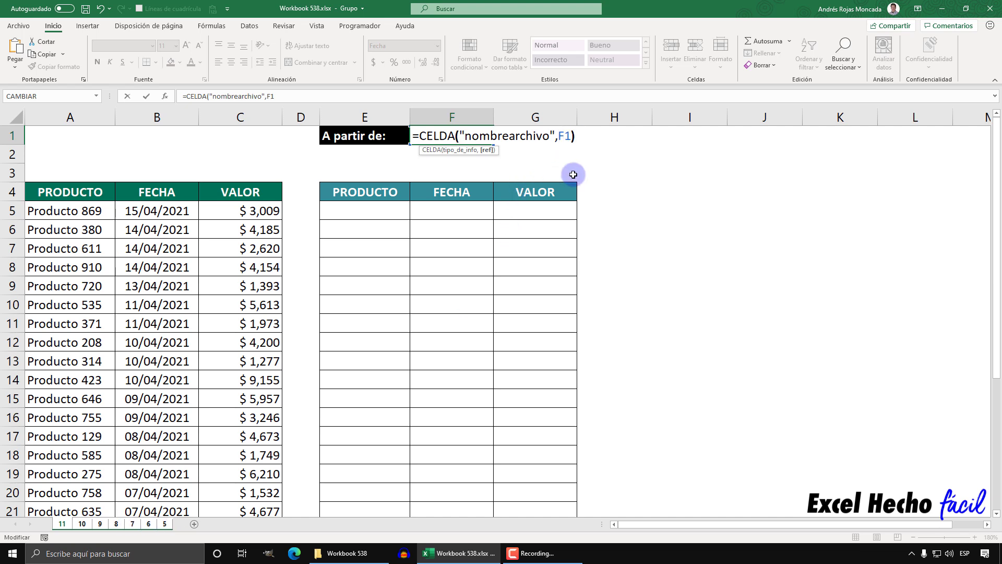
key("F9")
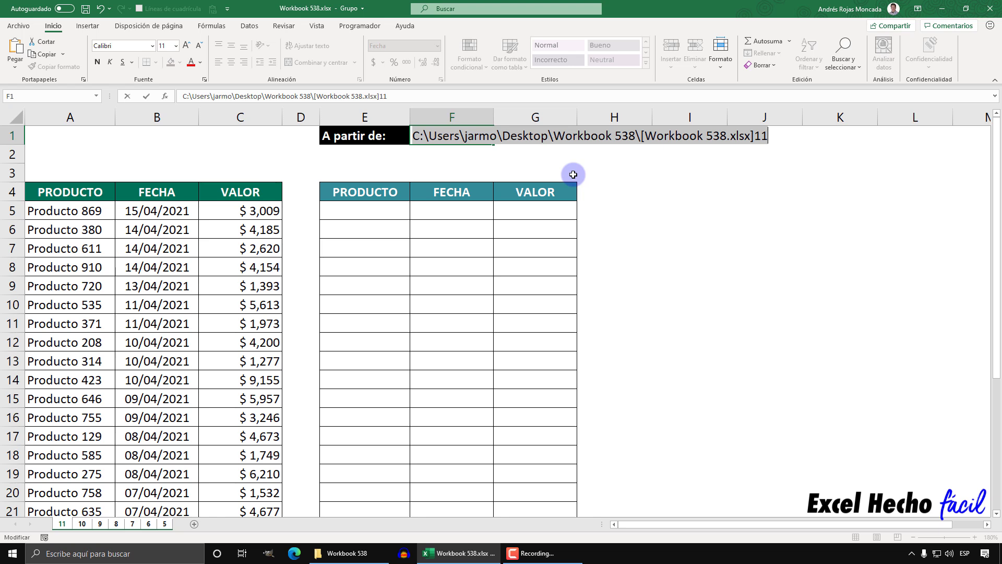
left_click_drag(418, 140, 485, 144)
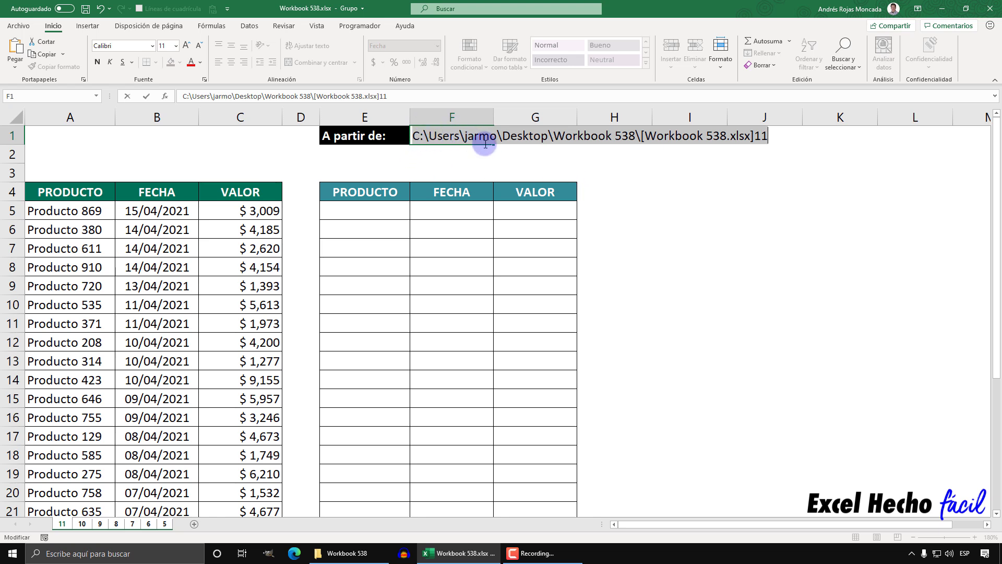
mouse_move(485, 144)
left_mouse_down()
mouse_move(633, 147)
mouse_move(641, 129)
left_mouse_up()
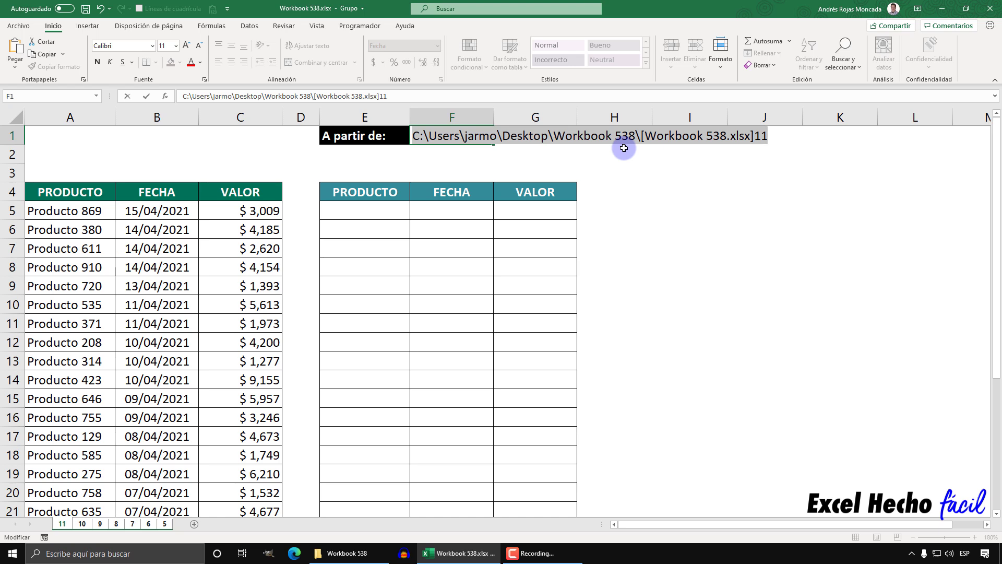
Undo the evaluation, wrap the CELDA call in REEMPLAZAR, and copy the CELDA expression
key("ctrl+z")
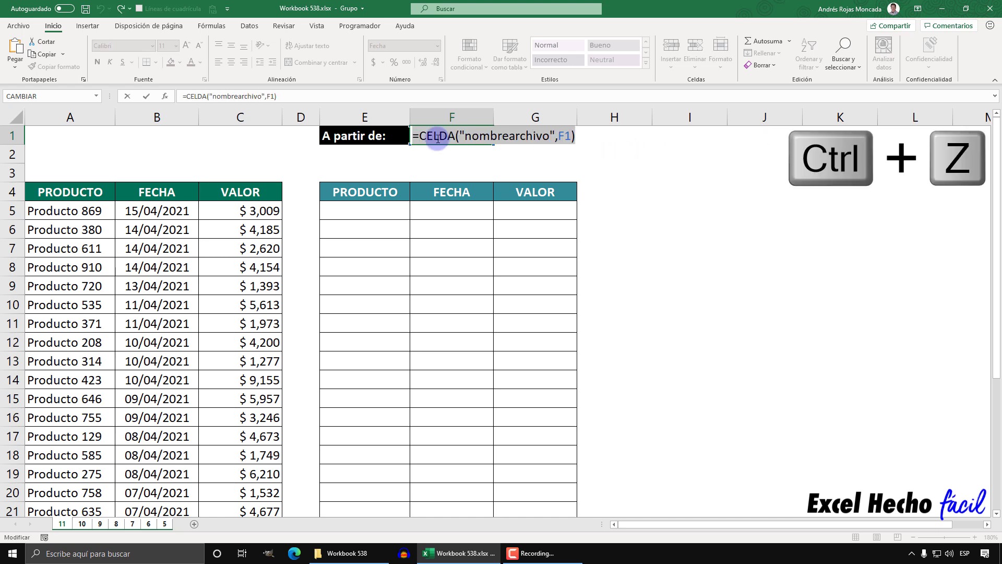
left_click(420, 137)
type("re")
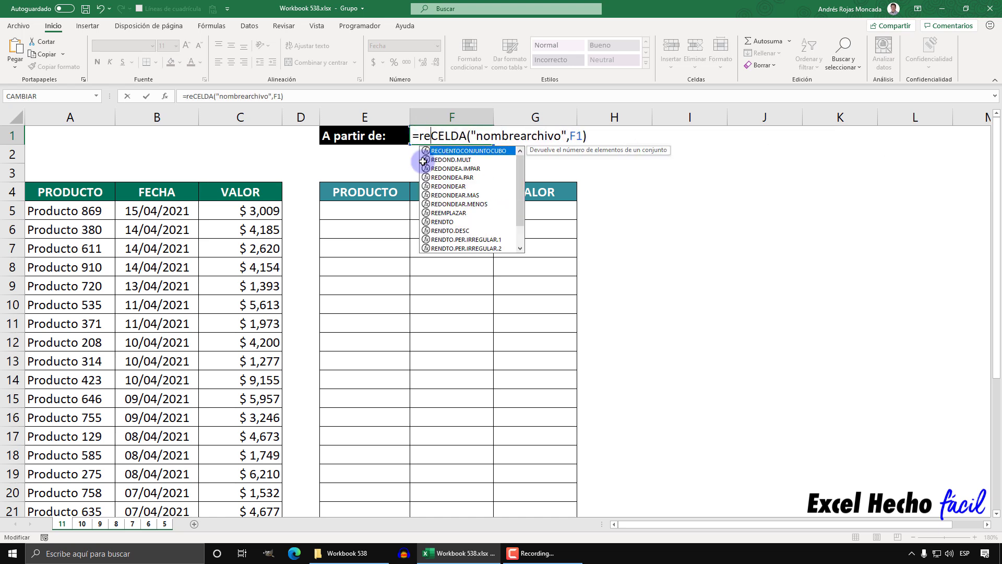
type("e")
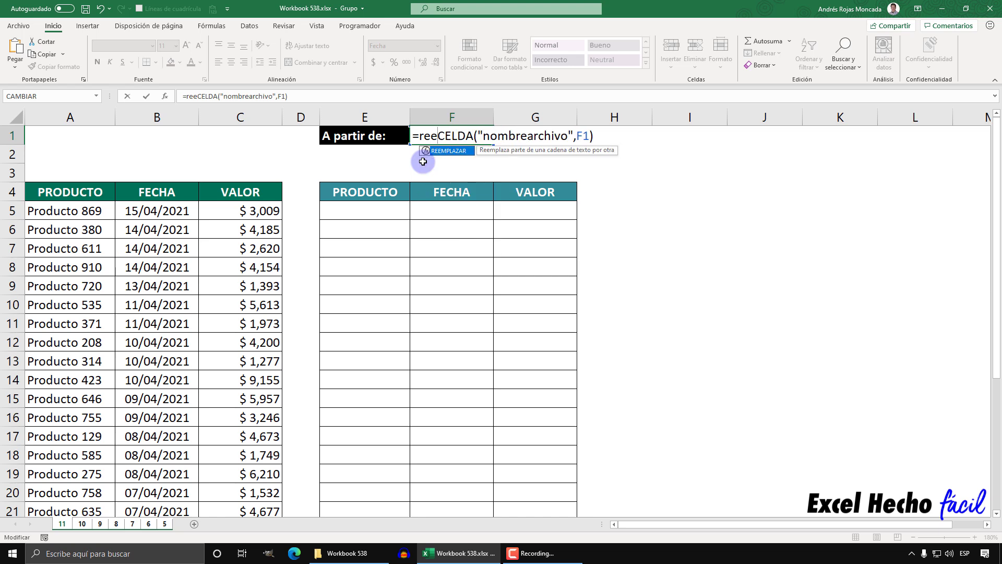
key("Tab")
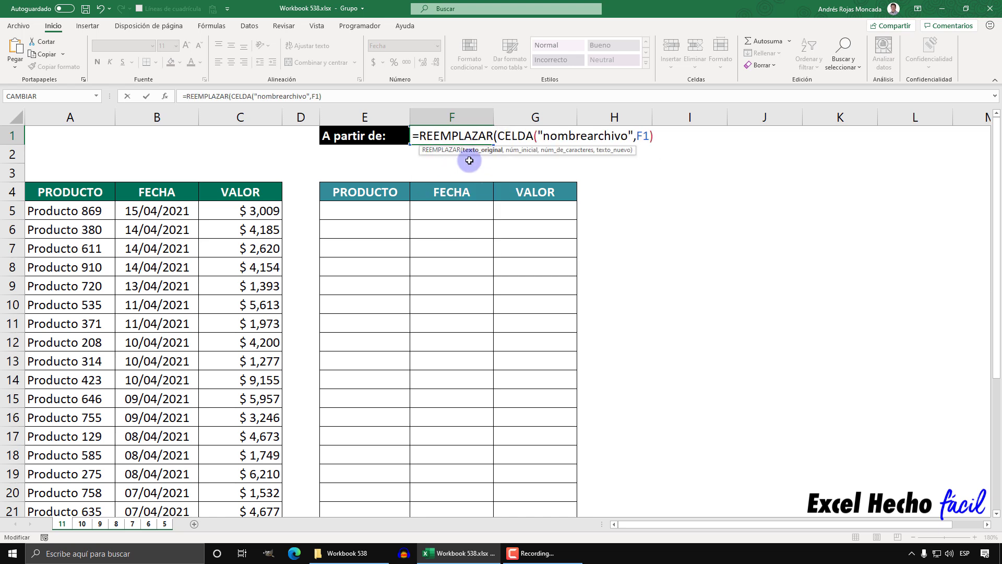
key("shift+End")
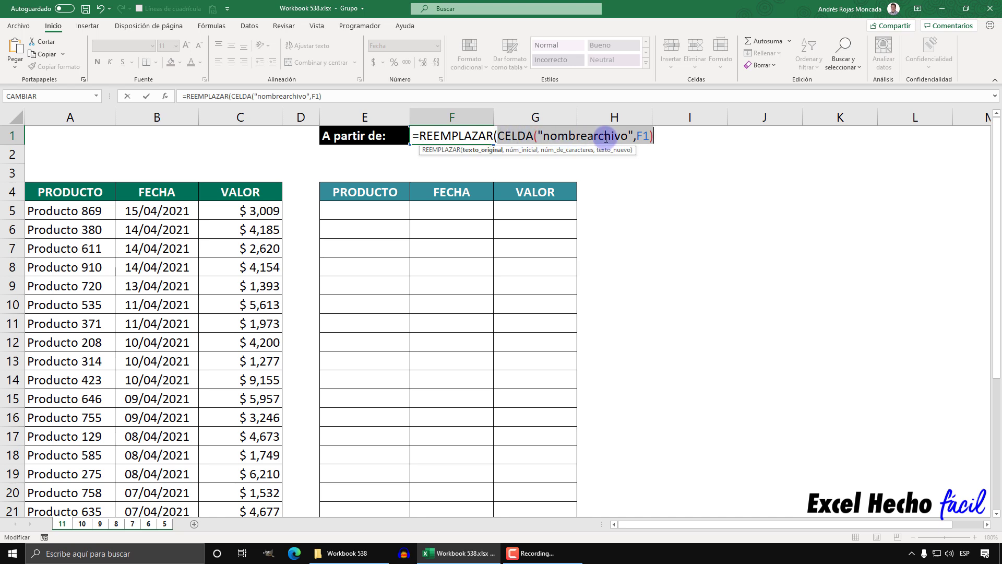
key("ctrl+c")
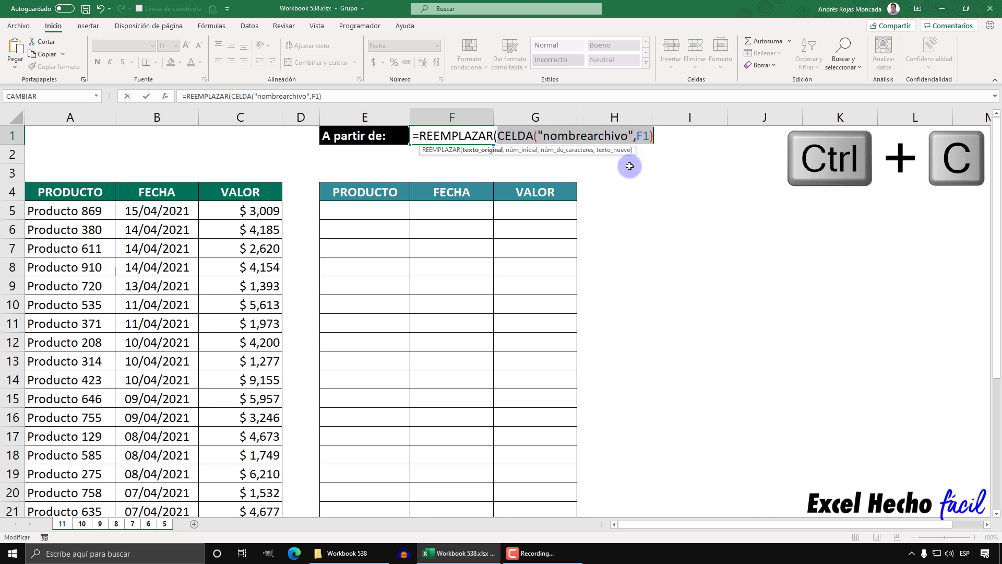
key("End")
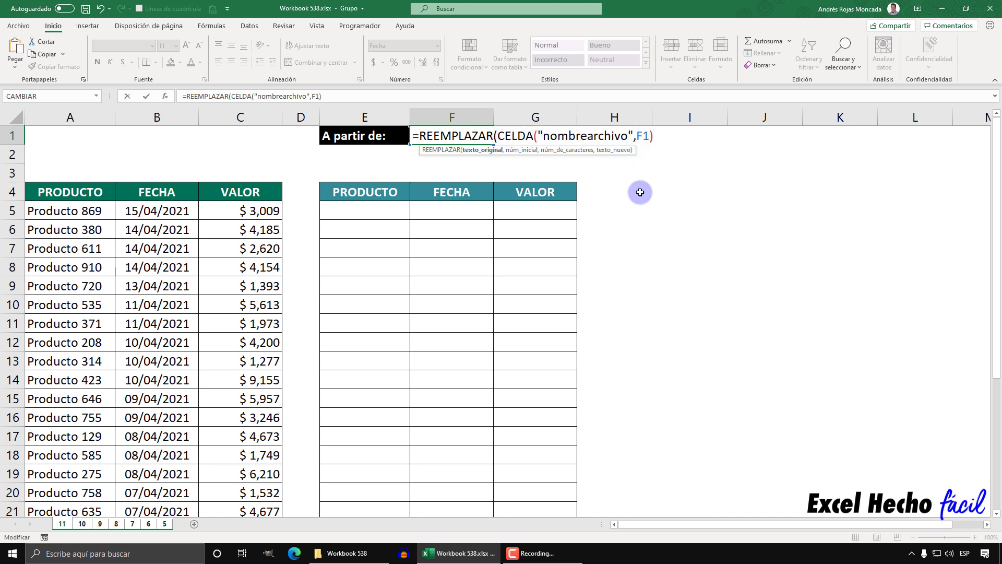
Add start 1 and HALLAR("]",CELDA("nombrearchivo",F1)) as REEMPLAZAR's length argument
type(",1")
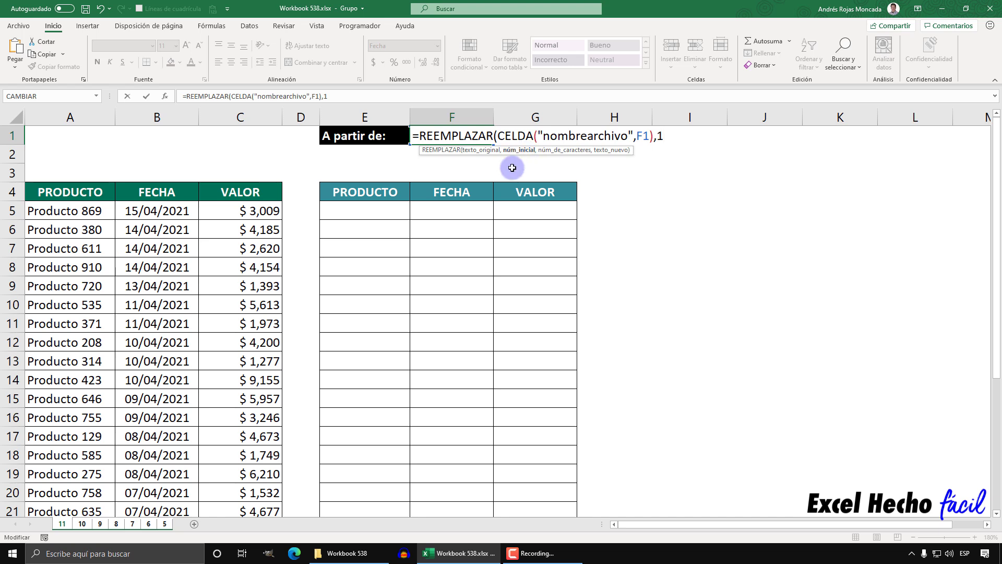
type(",")
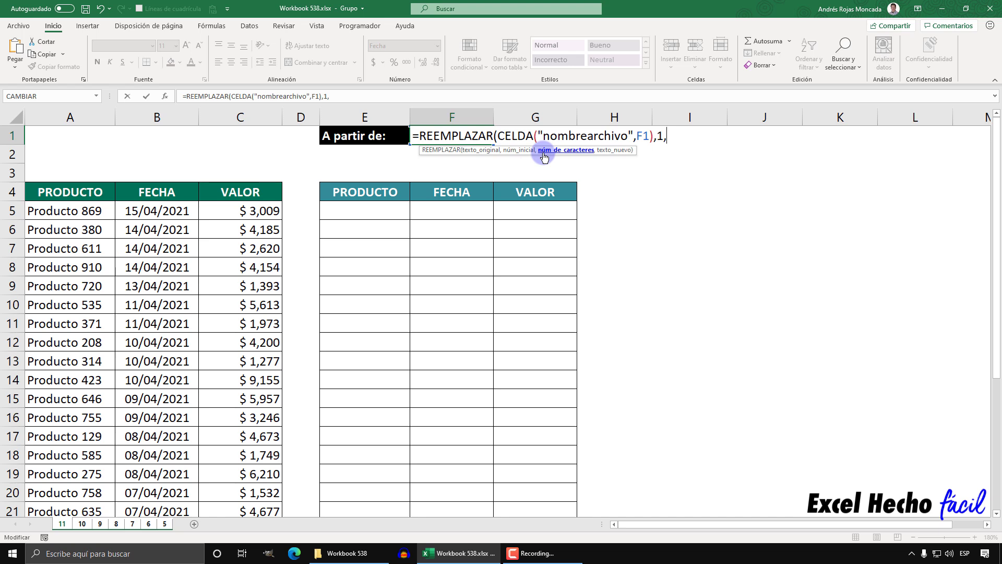
type("H")
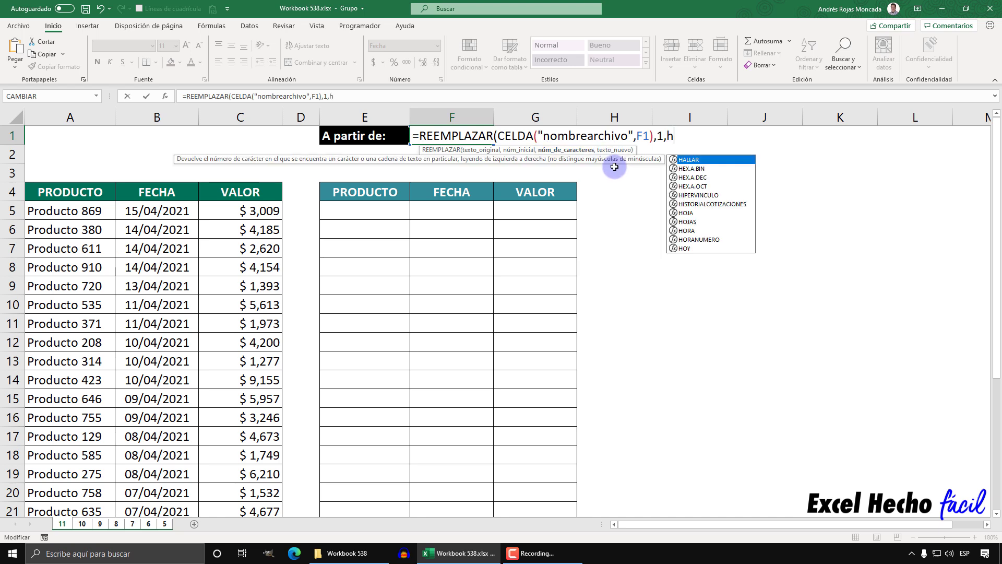
key("Tab")
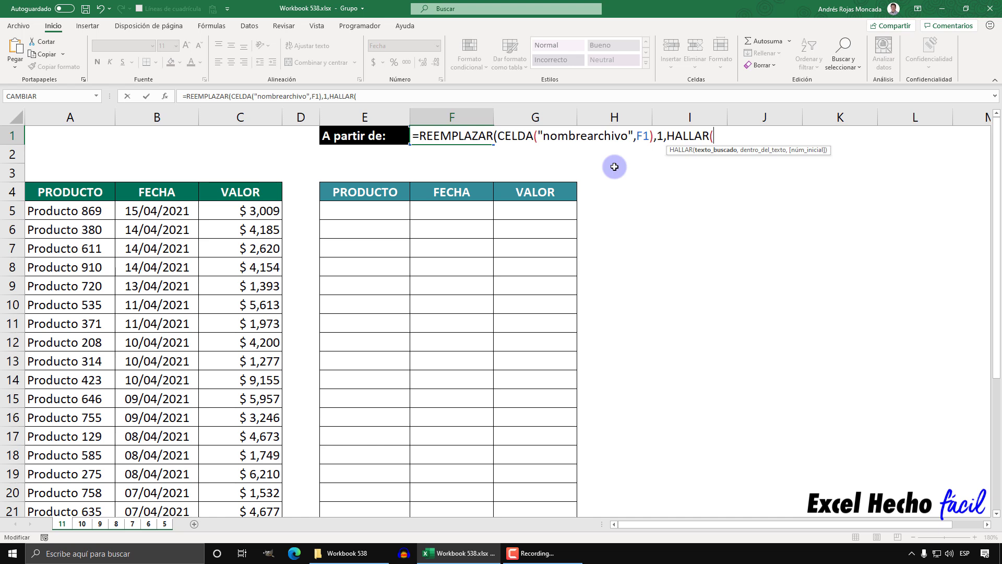
type("\"]")
type("\"")
type(",")
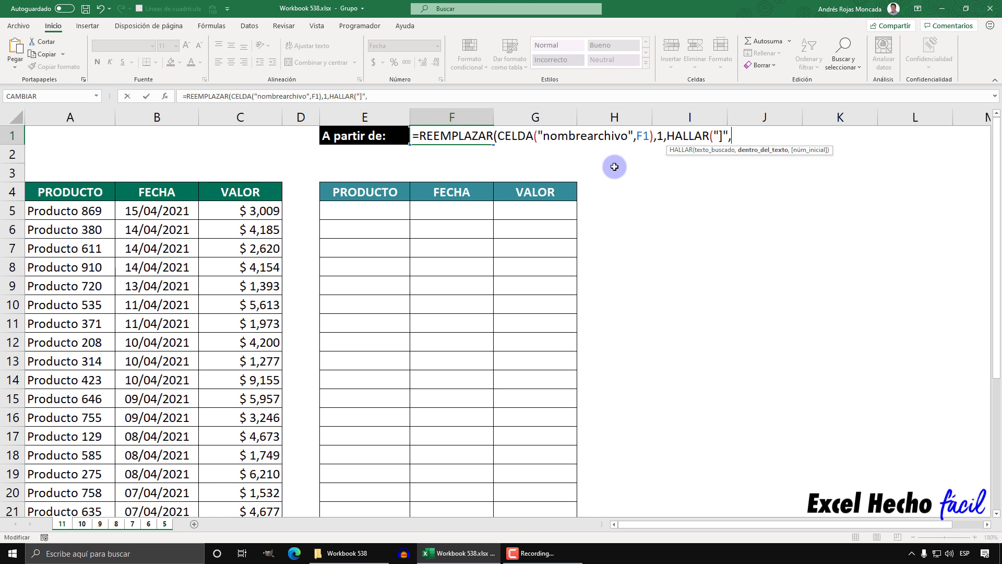
key("ctrl+v")
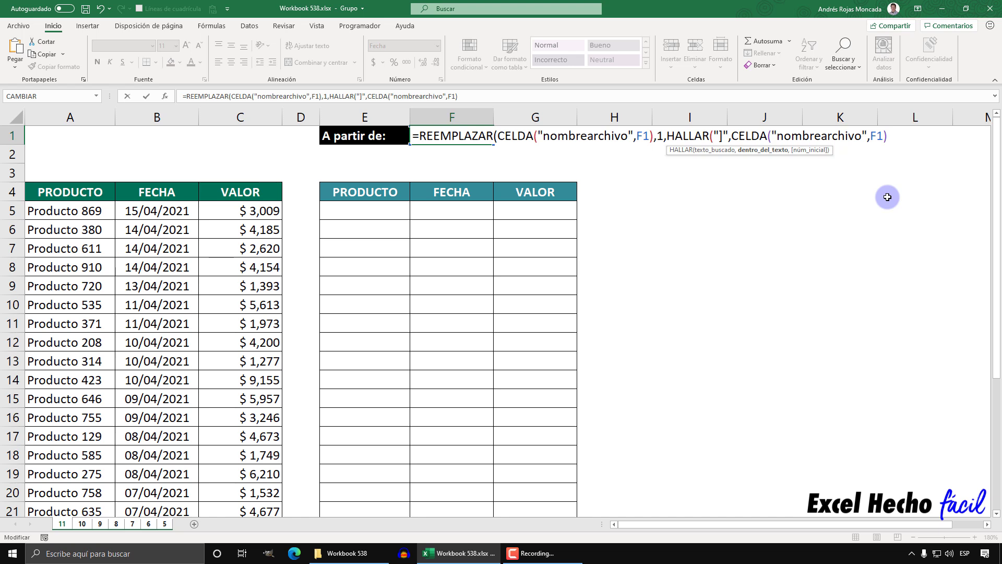
type(")")
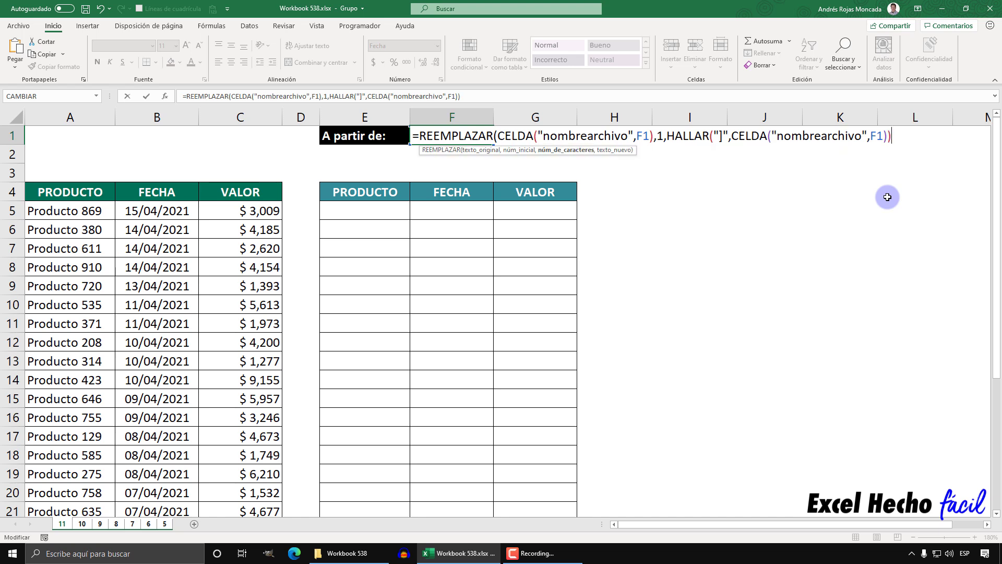
Check HALLAR's result, add the empty replacement "", and preview F1 showing 11
left_click(582, 151)
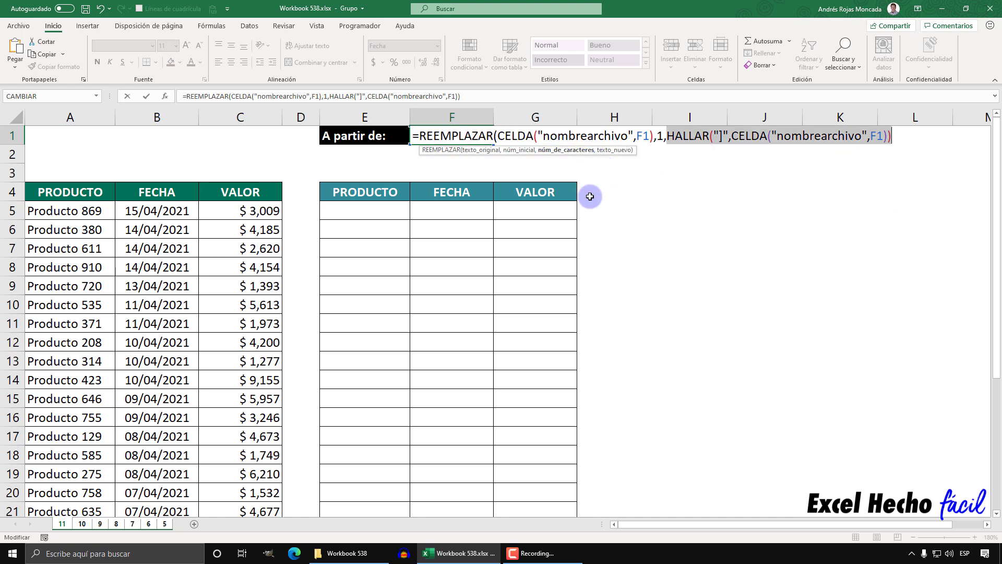
key("F9")
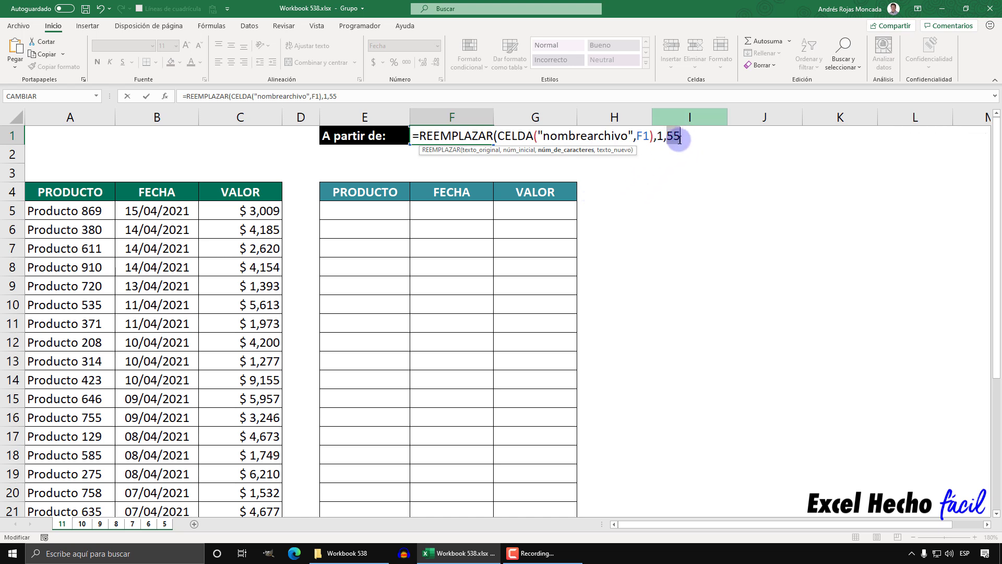
key("ctrl+z")
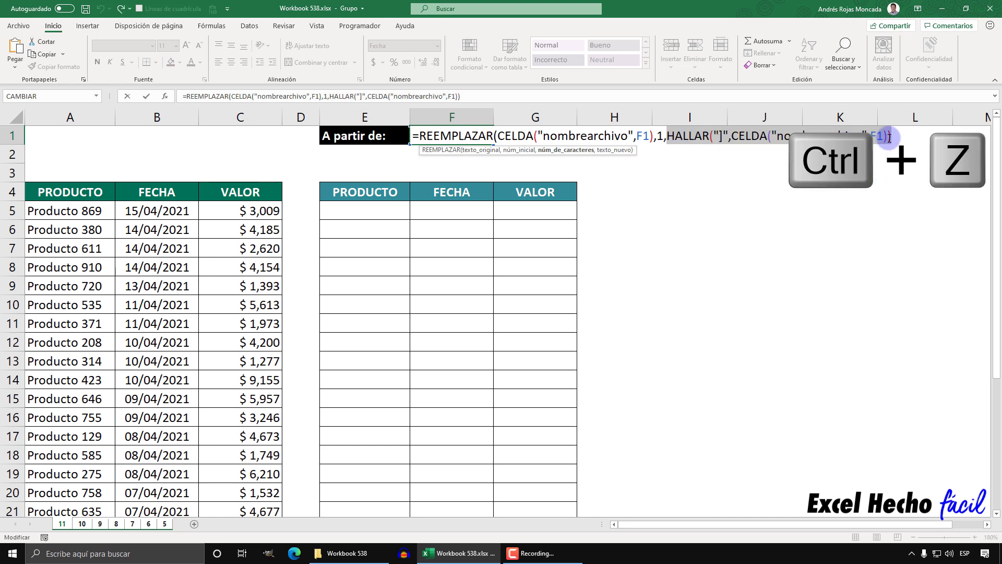
type(",")
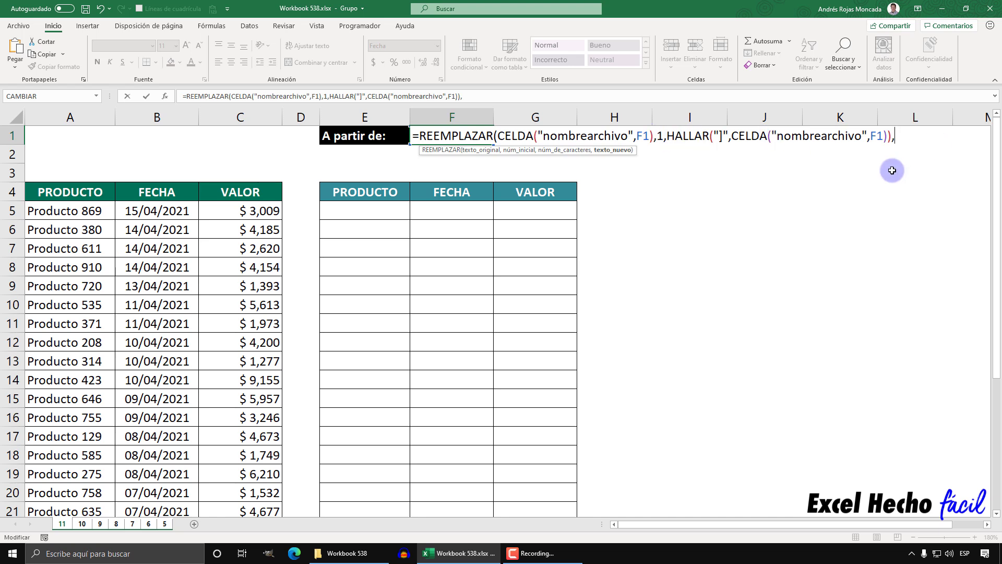
type("\"\"")
type(")")
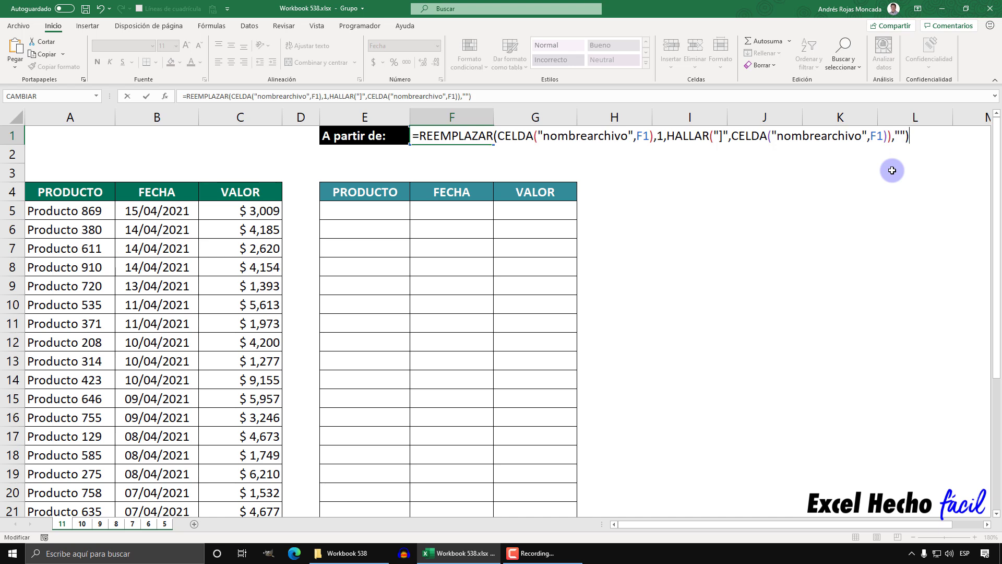
key("F9")
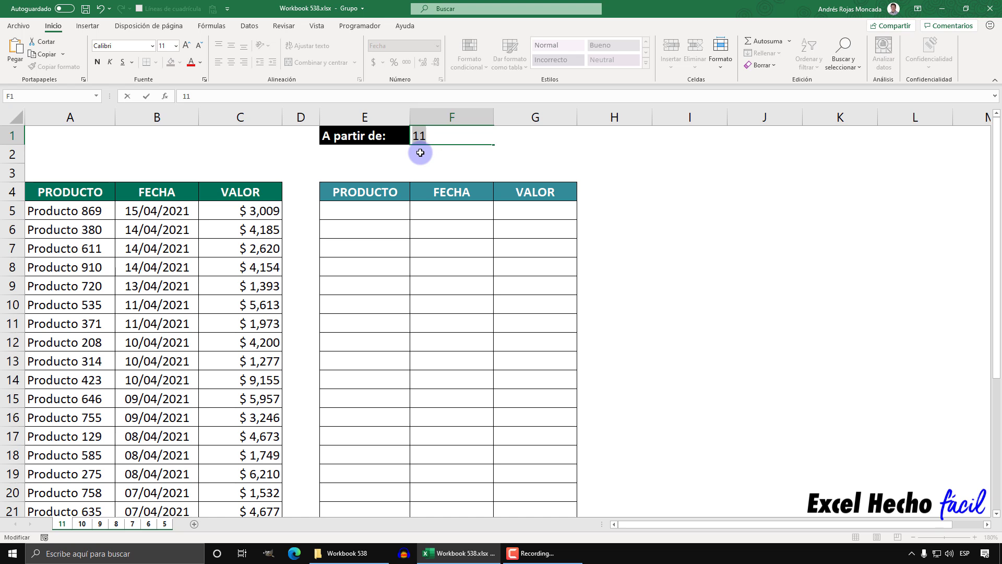
Wrap the REEMPLAZAR formula in VALOR and preview its numeric result 11
key("ctrl+z")
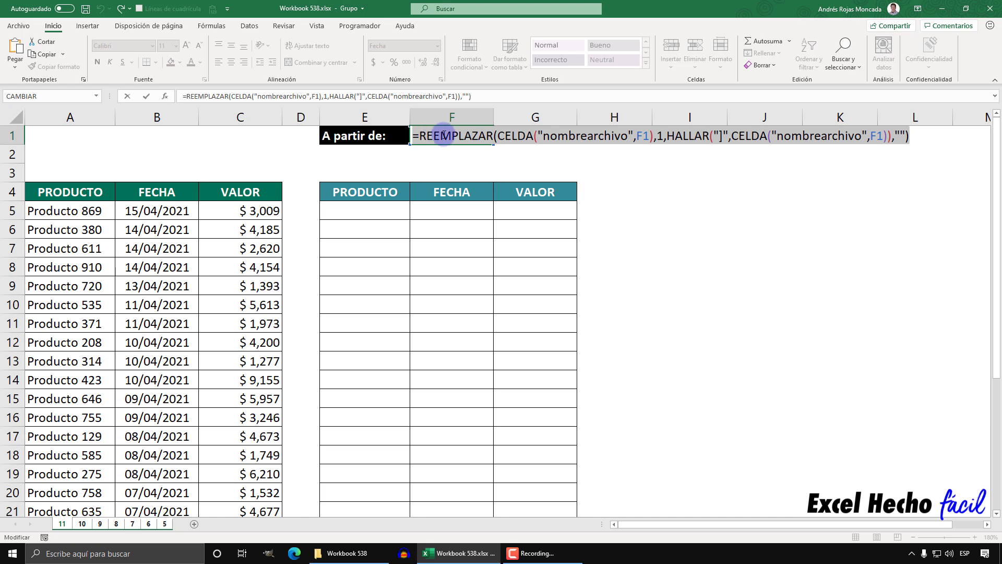
left_click(420, 136)
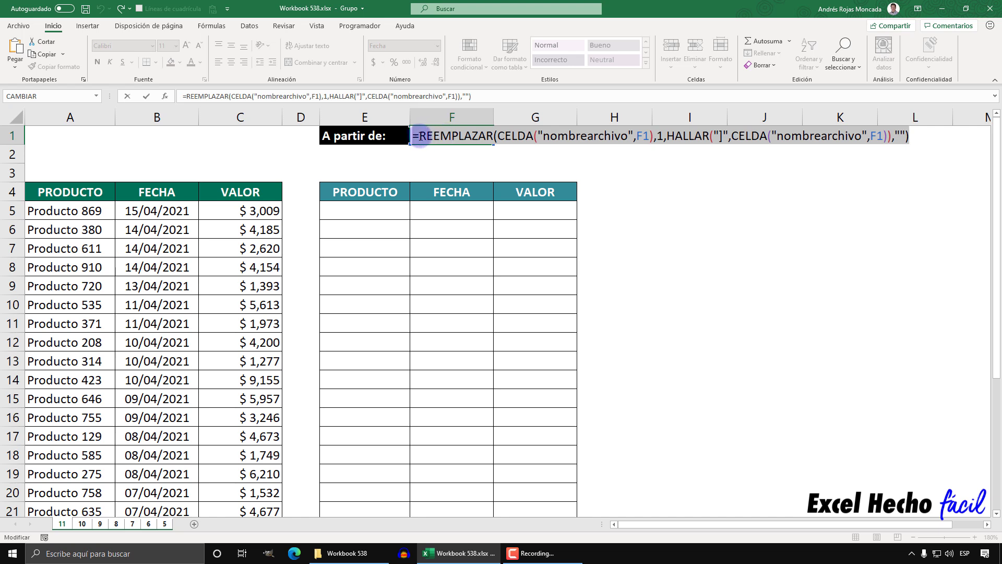
type("va")
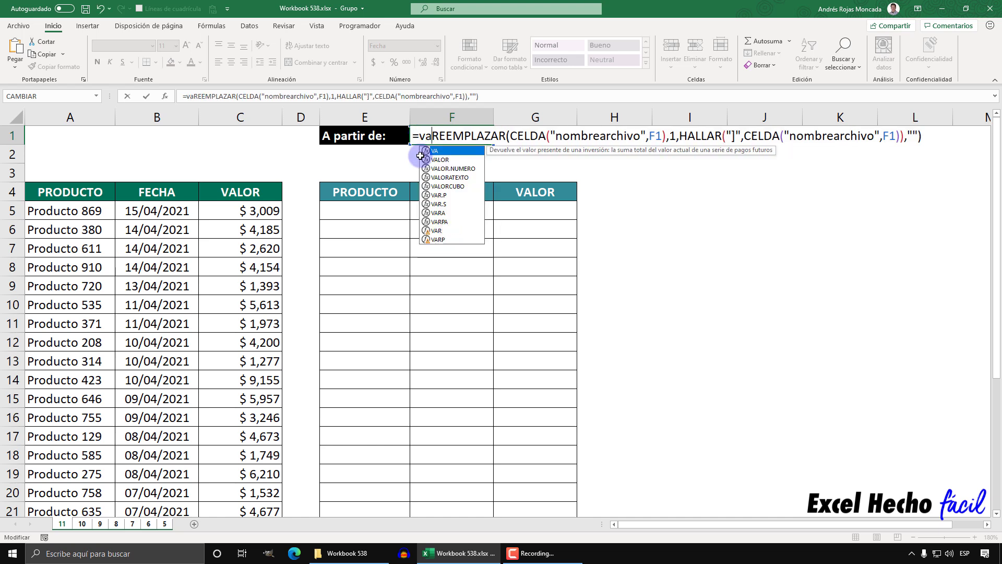
key("Tab")
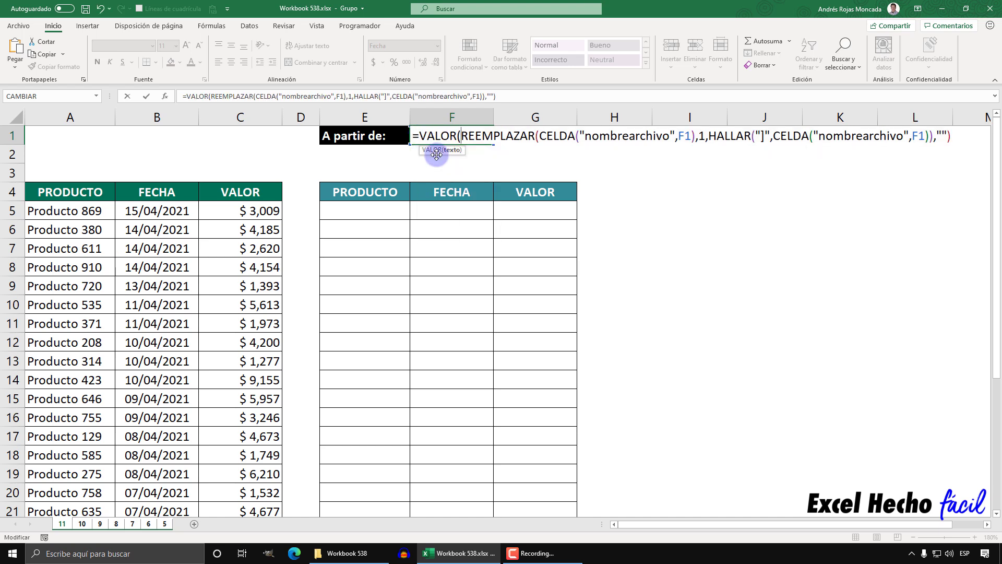
left_click_drag(461, 136, 959, 134)
left_click(958, 134)
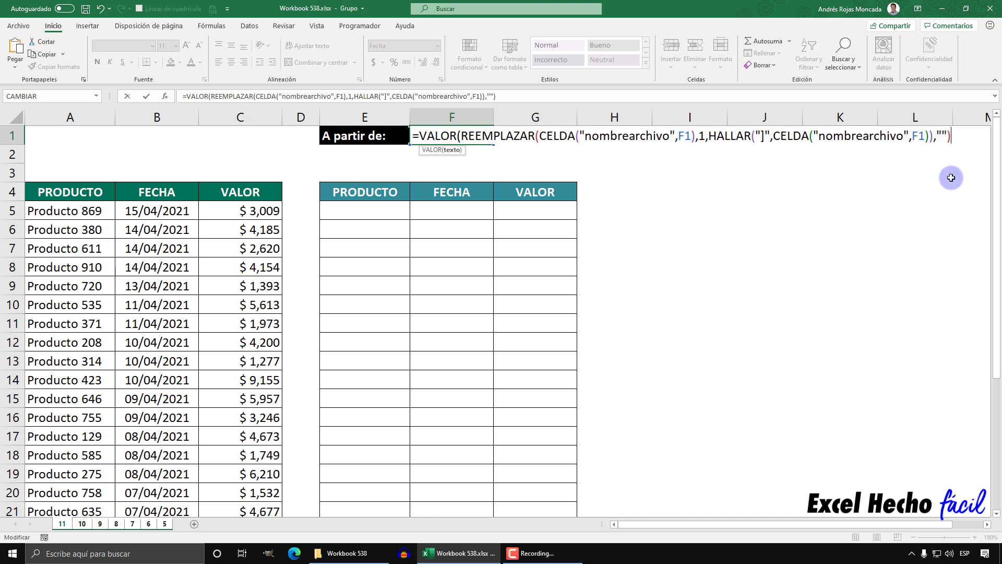
key("F9")
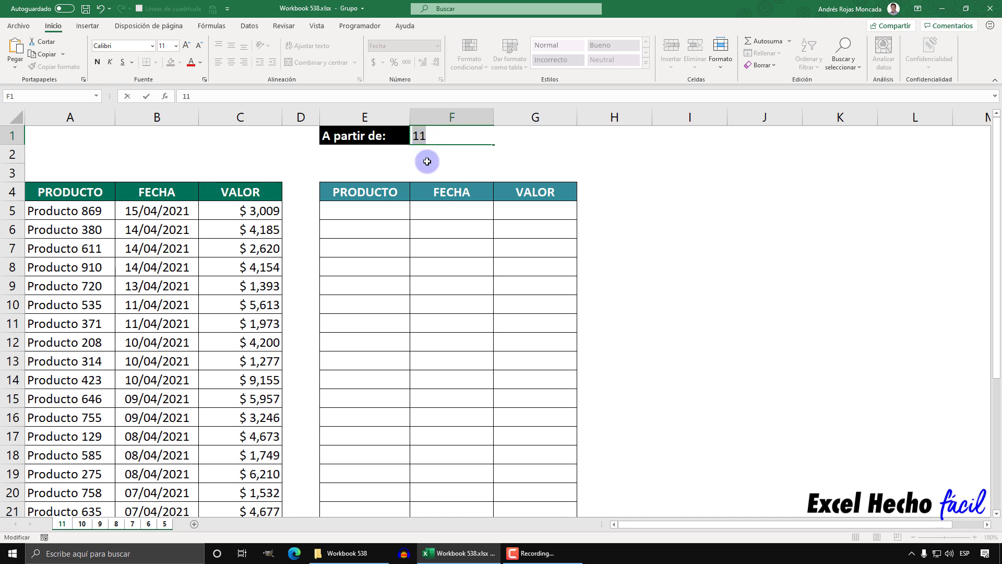
key("ctrl+z")
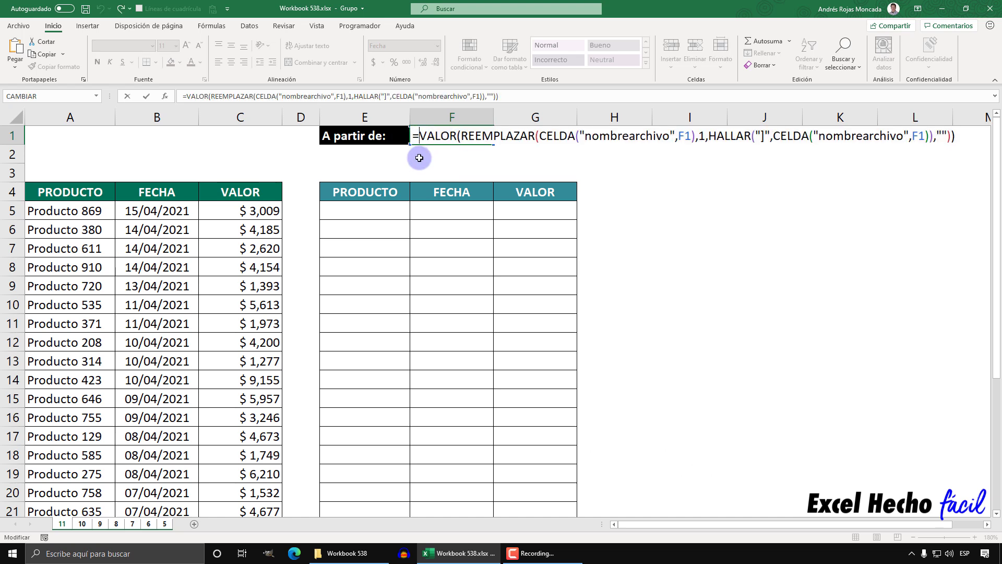
Wrap F1's formula in FECHA(2021,4,…) and confirm it, showing 11/04/2021
type("fe")
key("Tab")
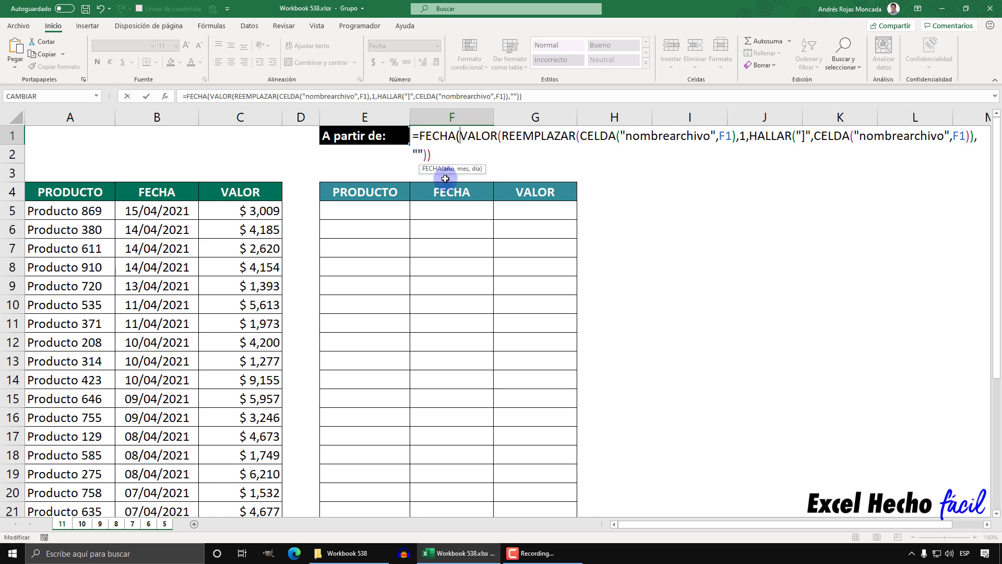
type("2021")
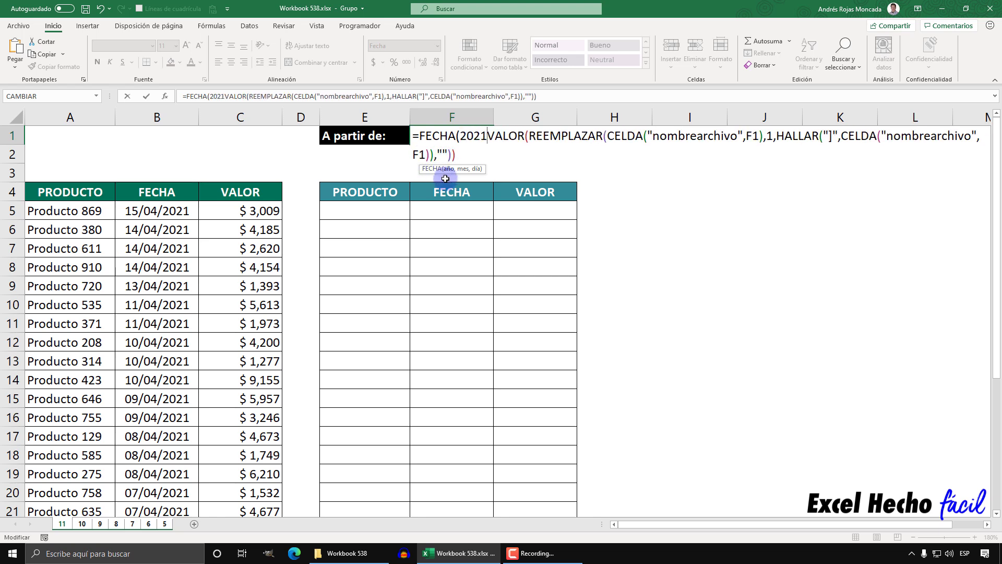
type(",4")
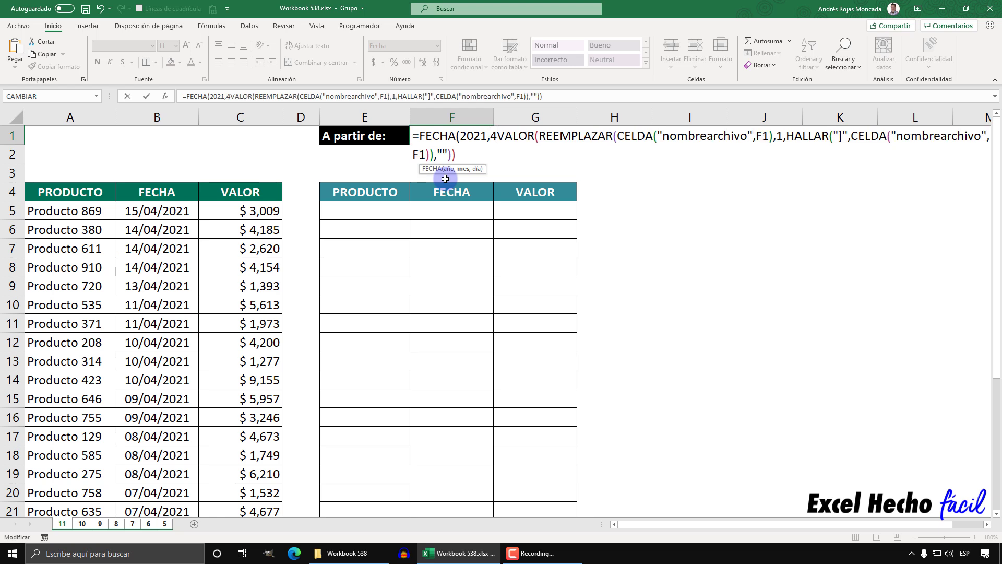
type(",")
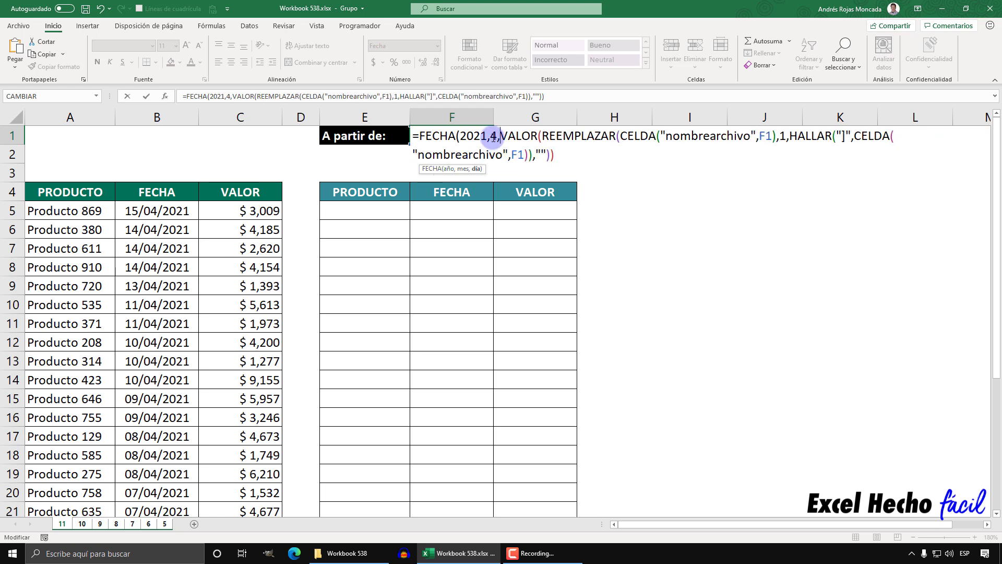
left_click(476, 169)
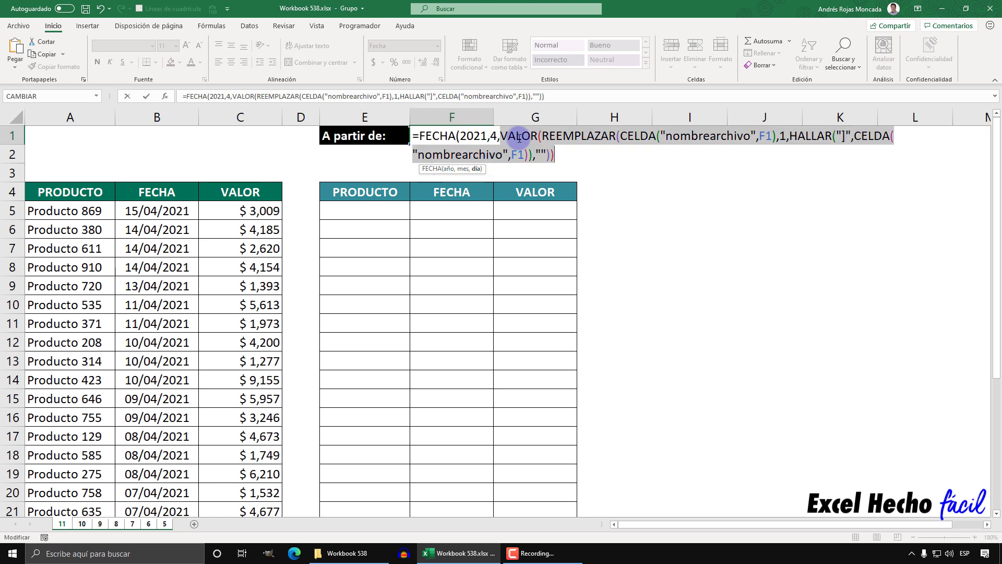
left_click(565, 165)
type(")")
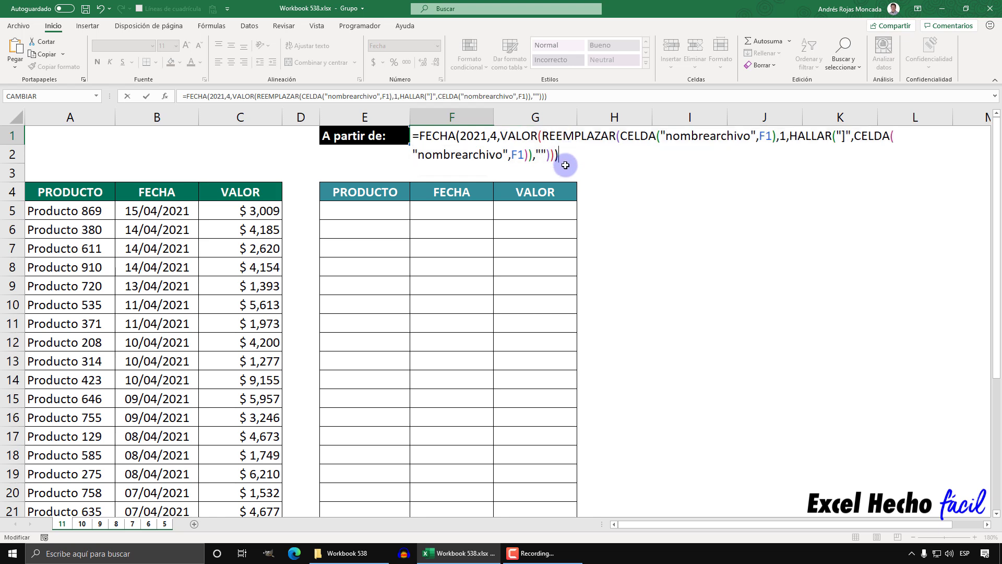
key("Return")
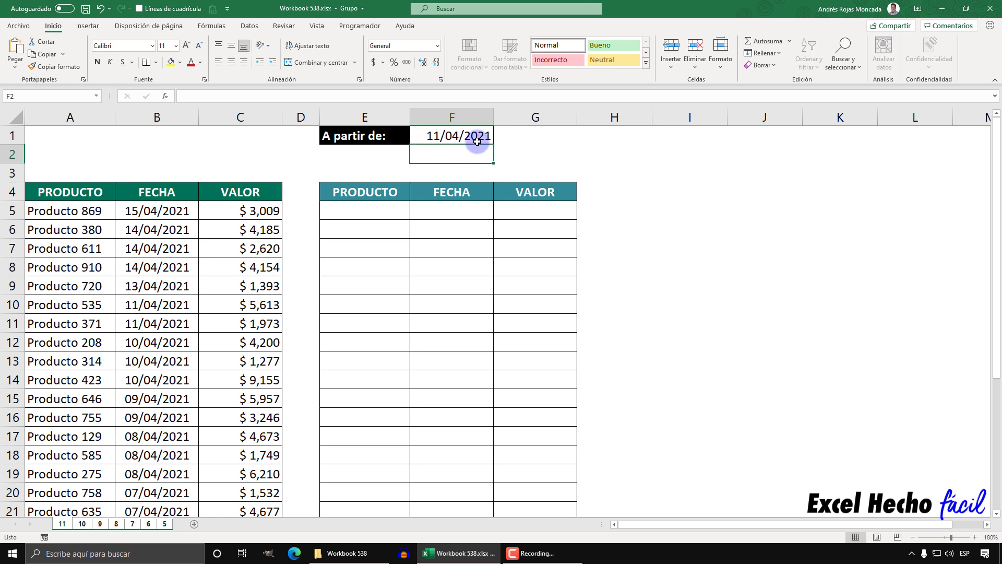
Ungroup the sheets with Desagrupar hojas and move to sheet 10 to check its date
left_click(547, 135)
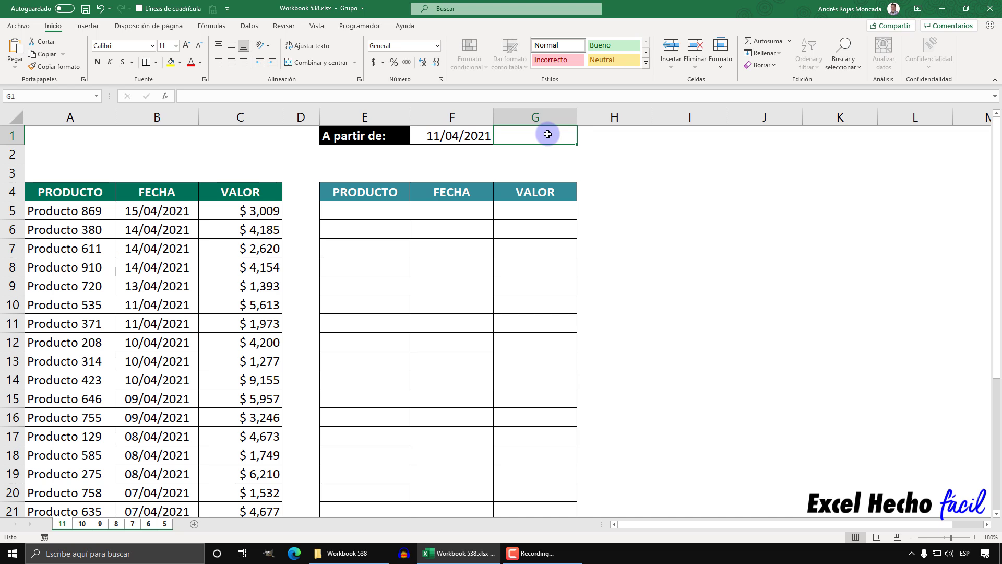
right_click(82, 524)
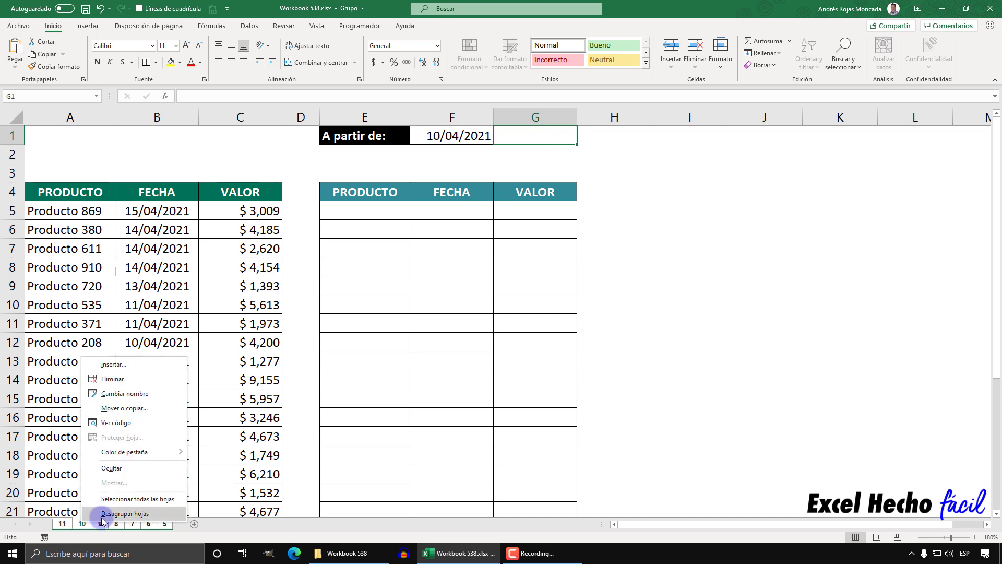
left_click(112, 515)
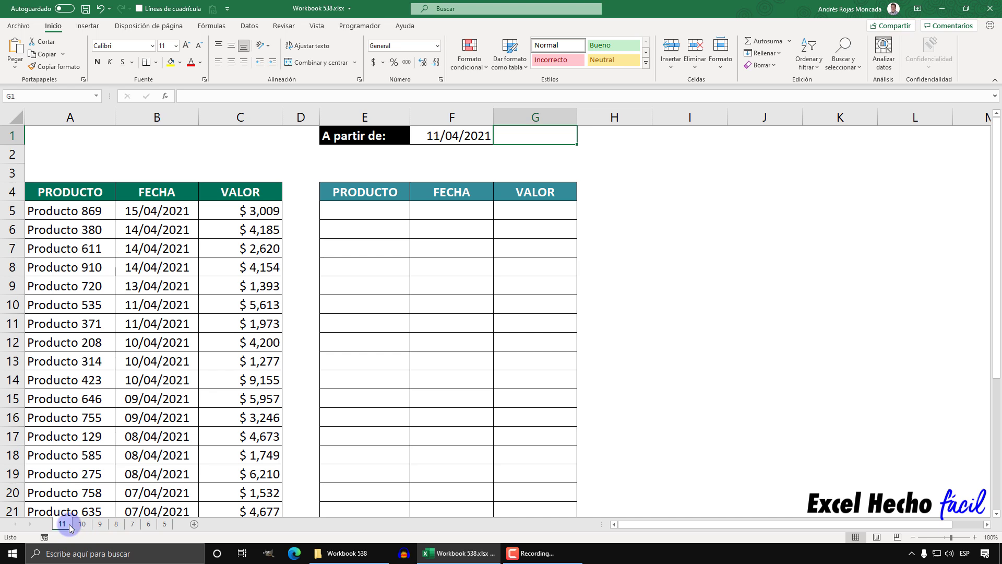
left_click(83, 524)
Check the F1 dates on sheets 9 through 5, then regroup sheets 11 through 5
left_click(100, 524)
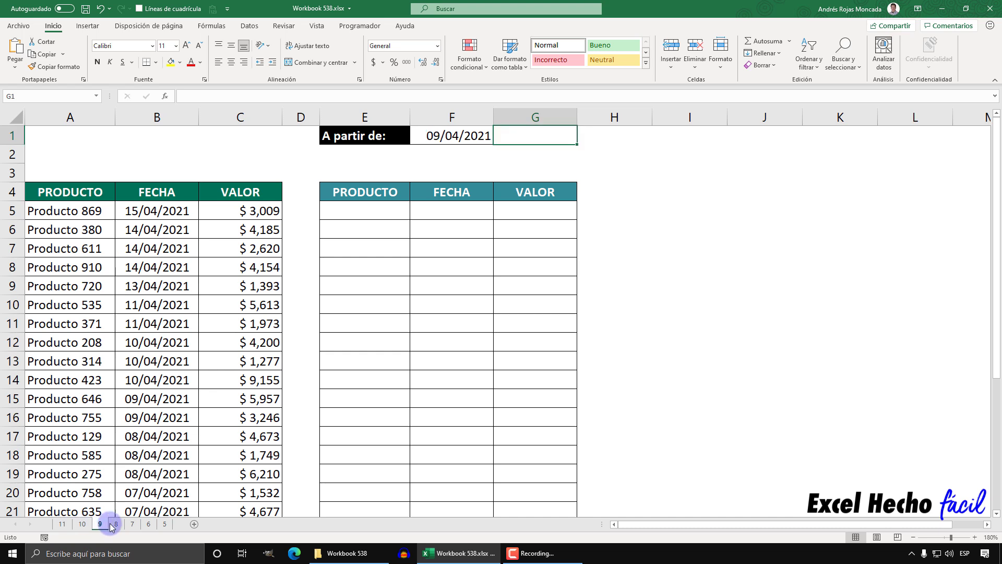
left_click(115, 524)
left_click(132, 524)
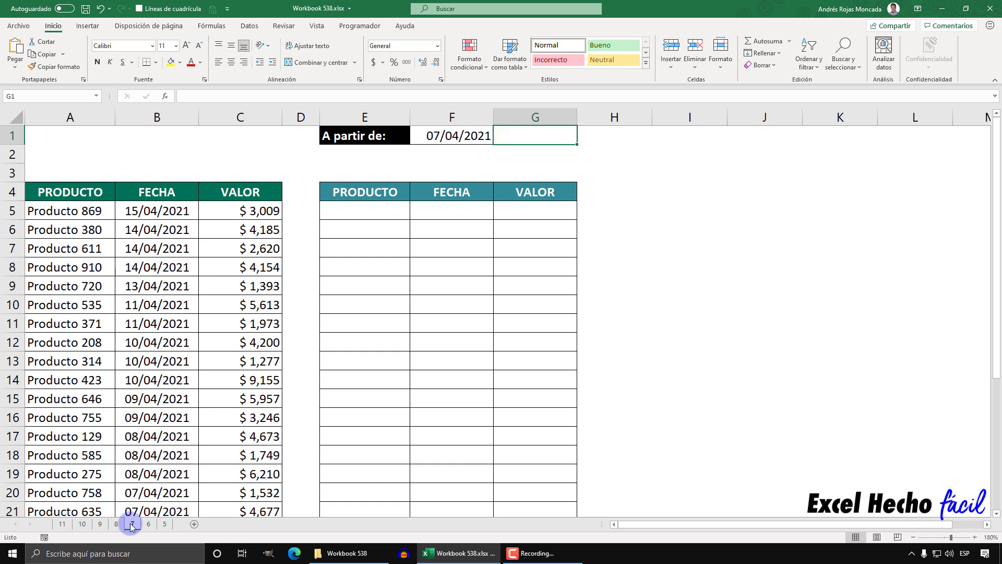
left_click(149, 524)
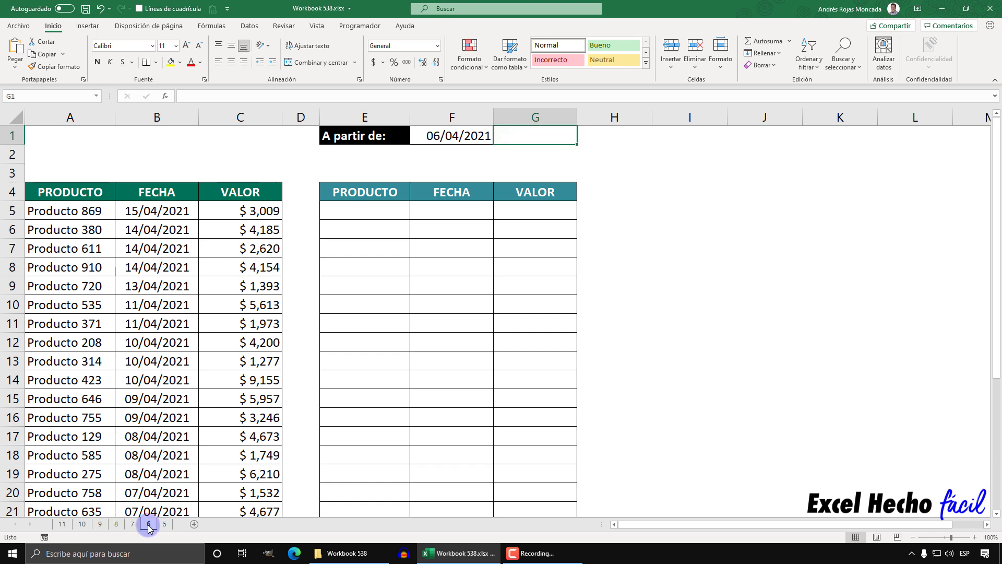
left_click(165, 524)
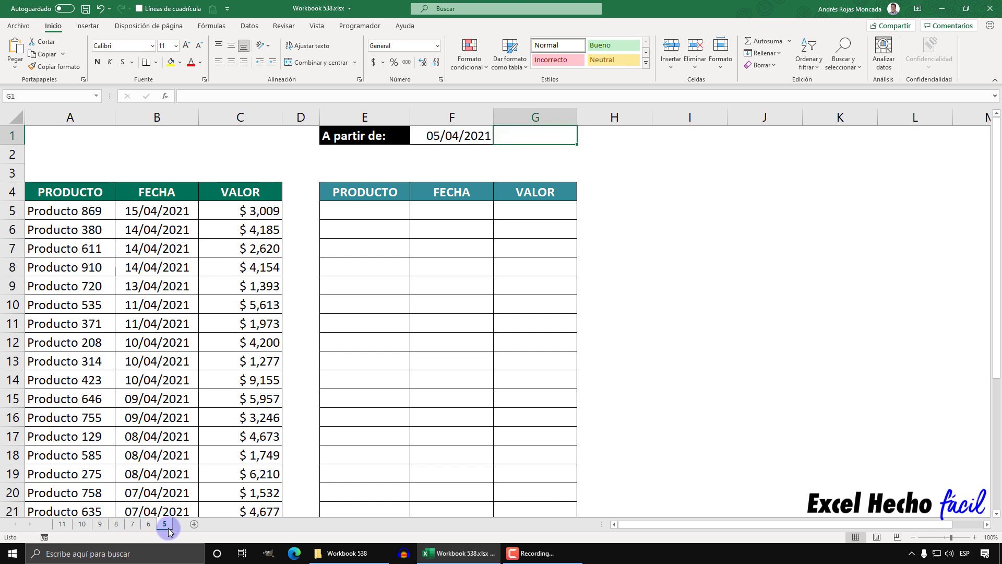
left_click(62, 524)
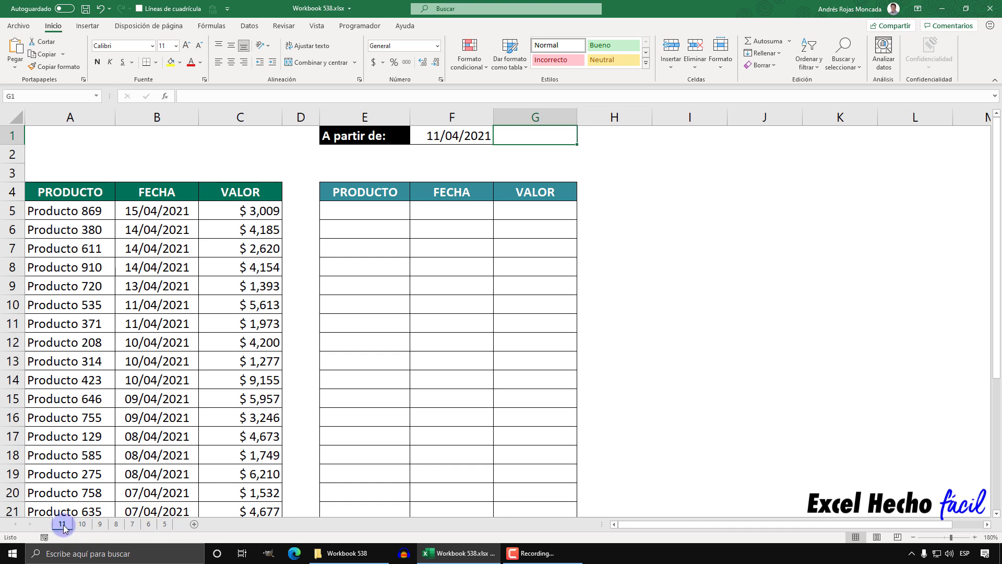
left_click(166, 524, "shift")
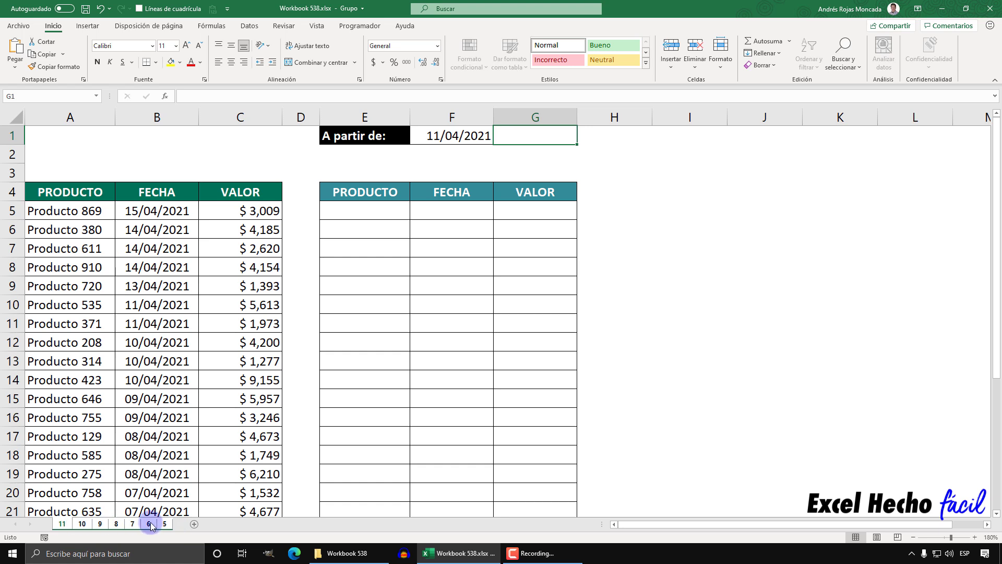
Start E5's formula as =$B$5:$B$30>=$F$1, testing each date against the F1 start date
left_click(360, 209)
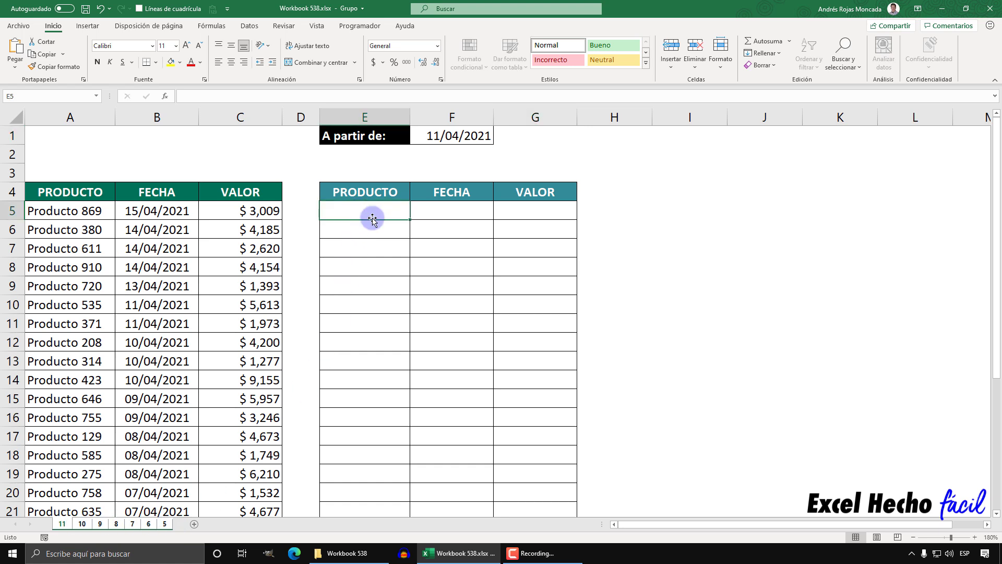
left_click(71, 138)
left_click(360, 206)
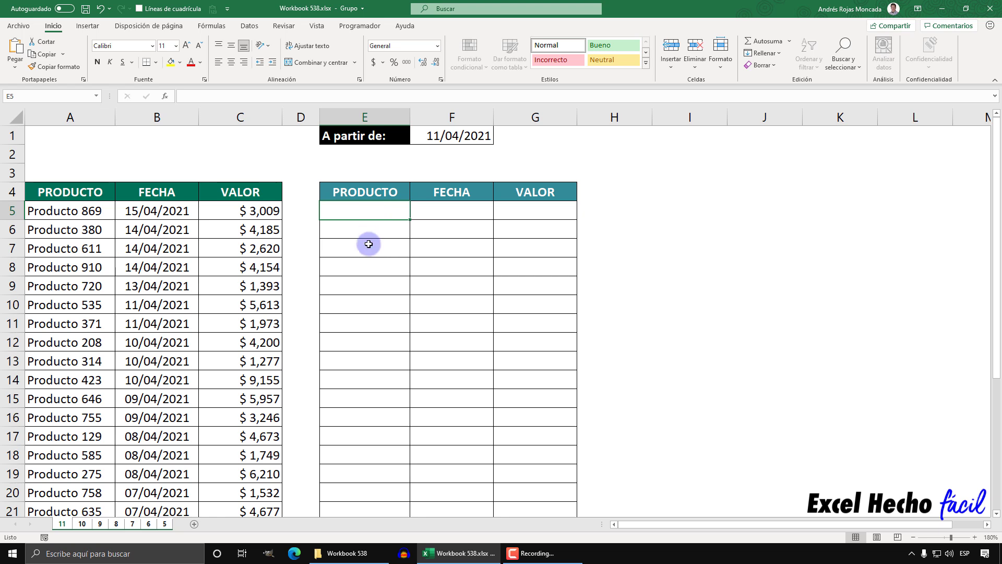
type("=")
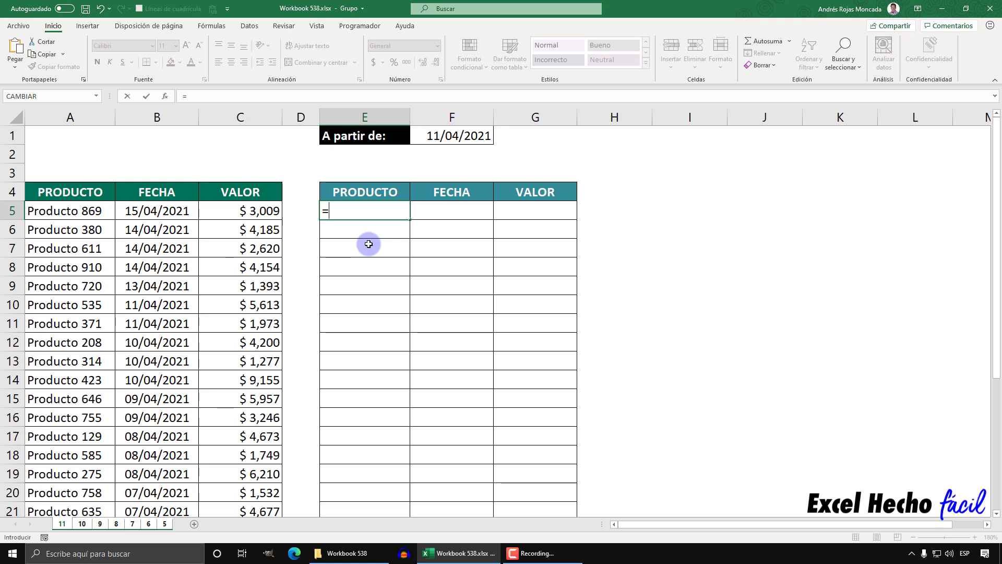
left_click(163, 209)
key("ctrl+shift+Down")
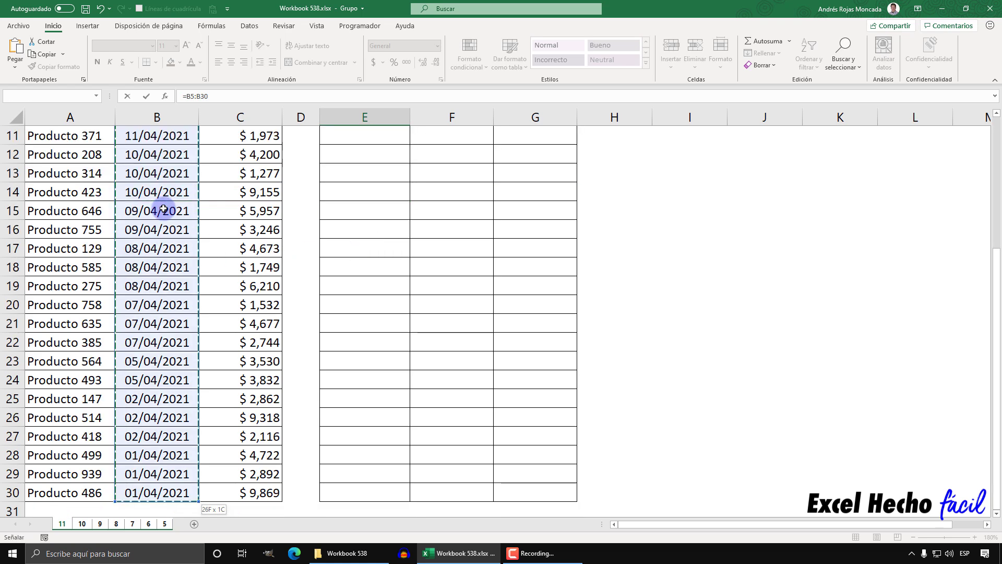
scroll(164, 210, "up", 4)
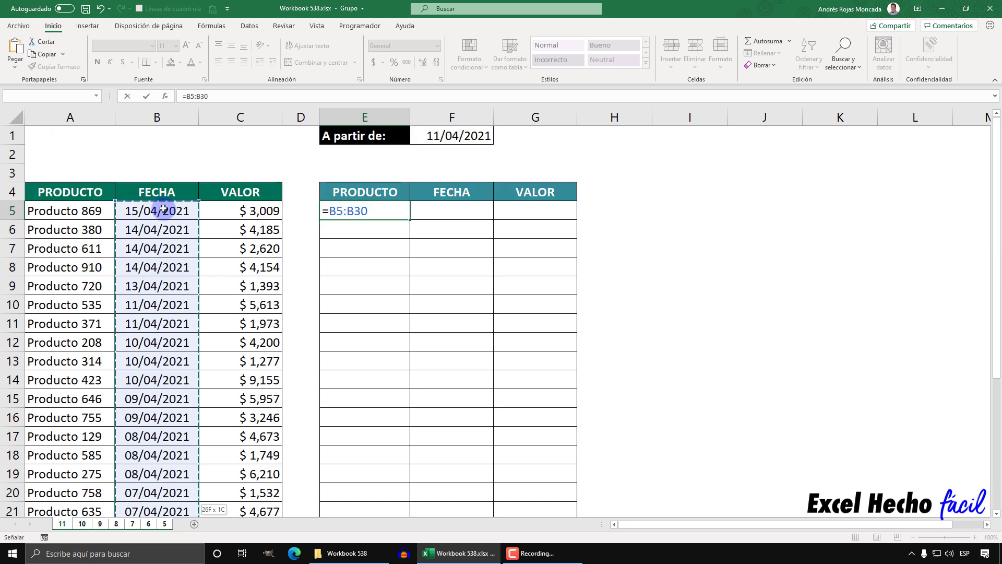
key("F4")
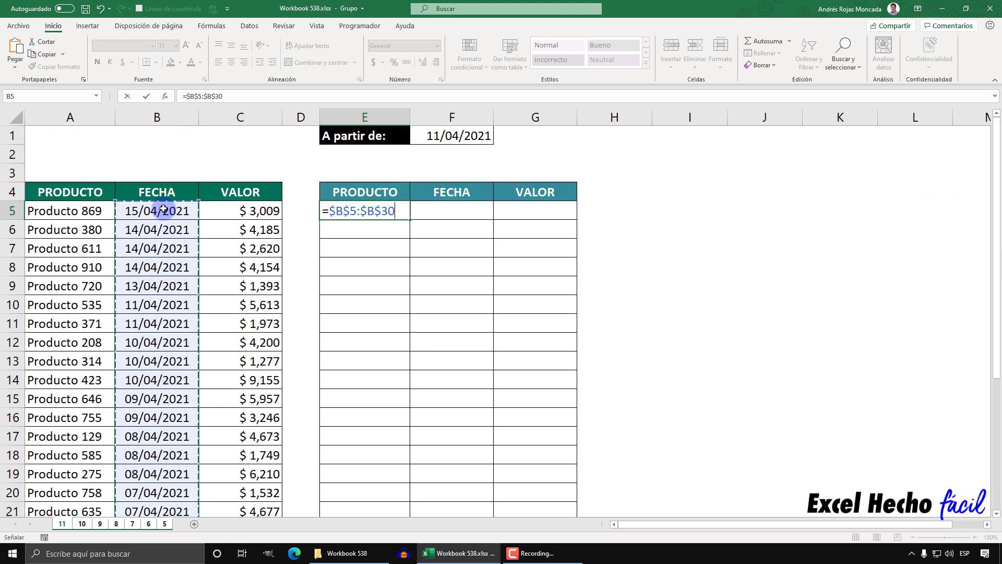
type(">=")
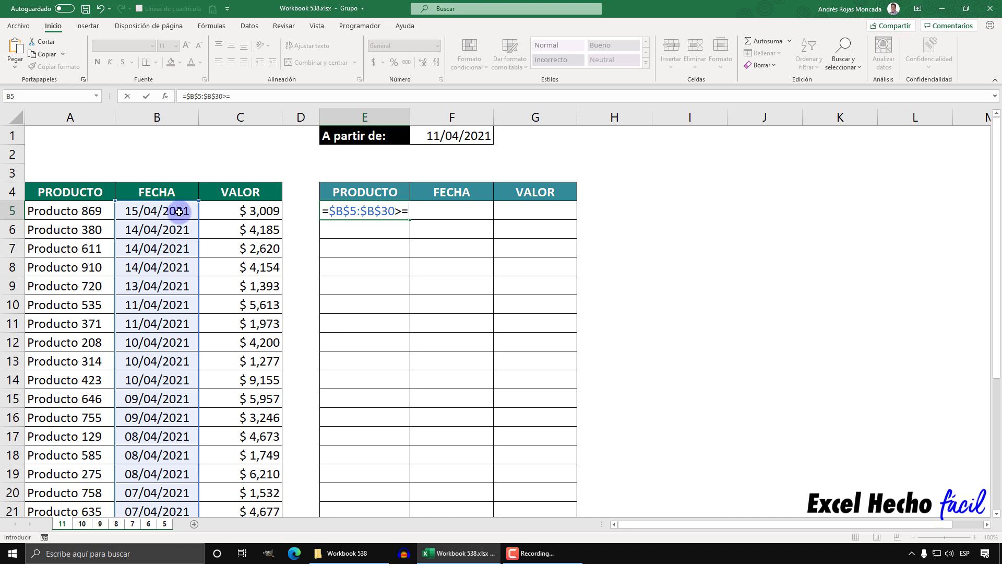
left_click(437, 143)
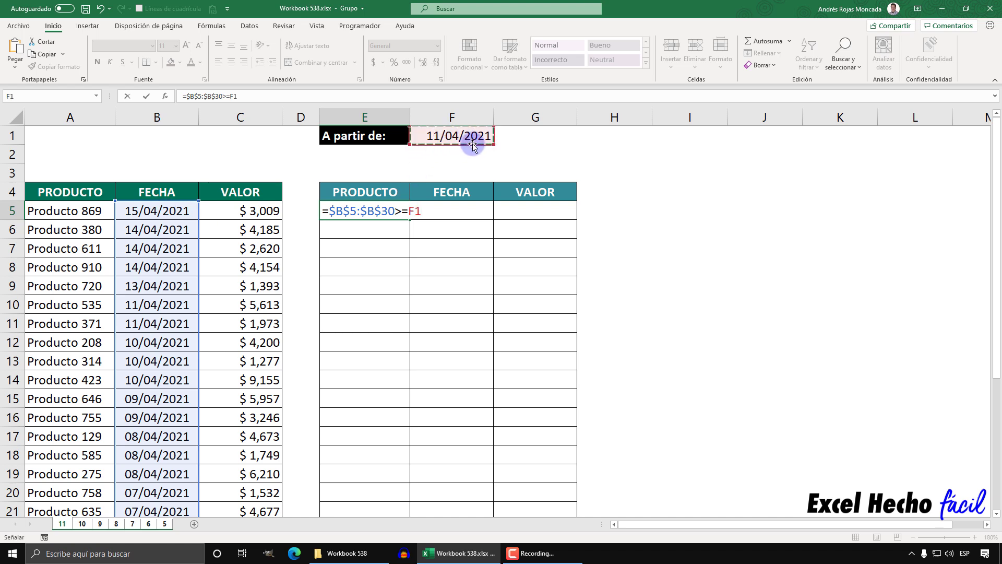
key("F4")
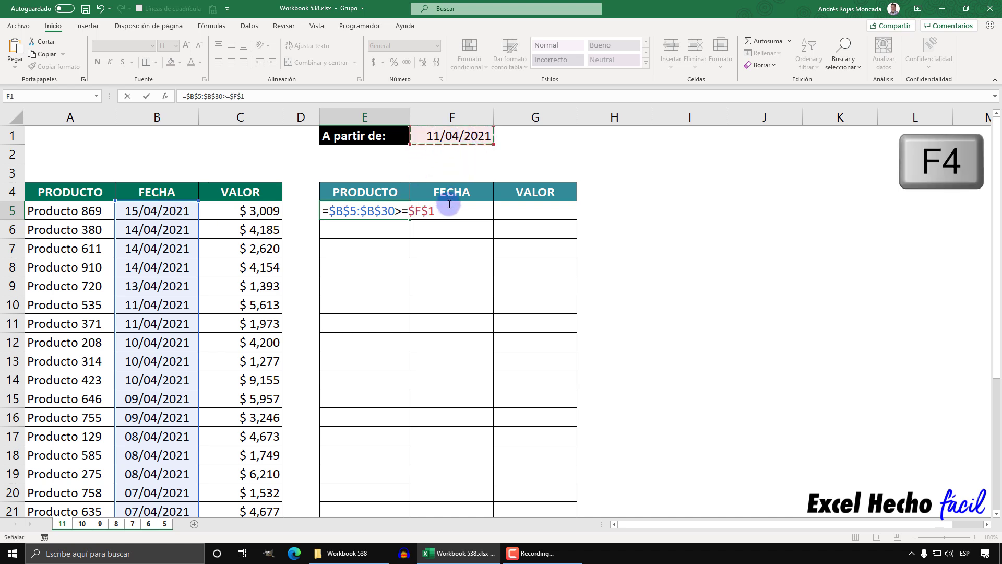
left_click_drag(448, 211, 330, 211)
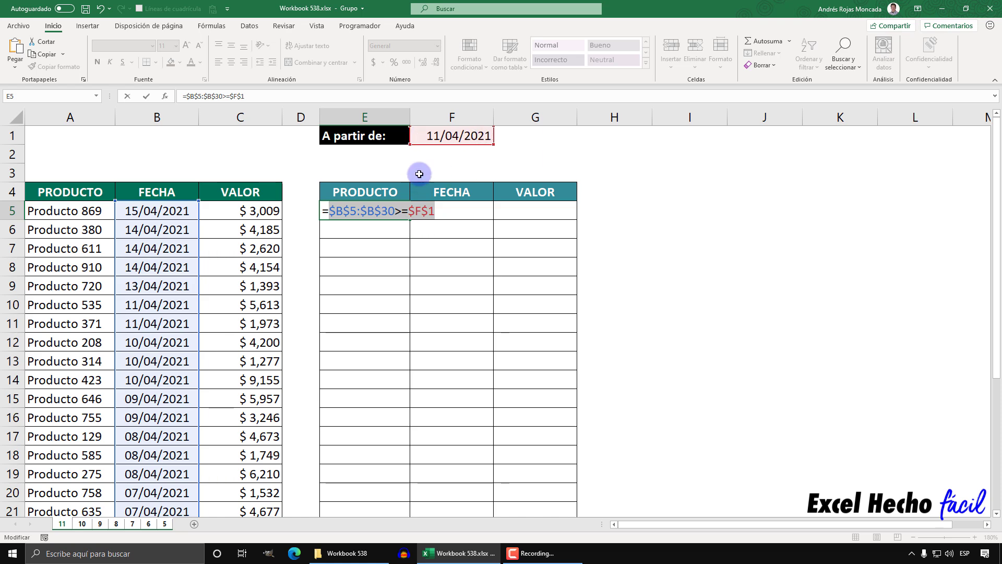
key("F9")
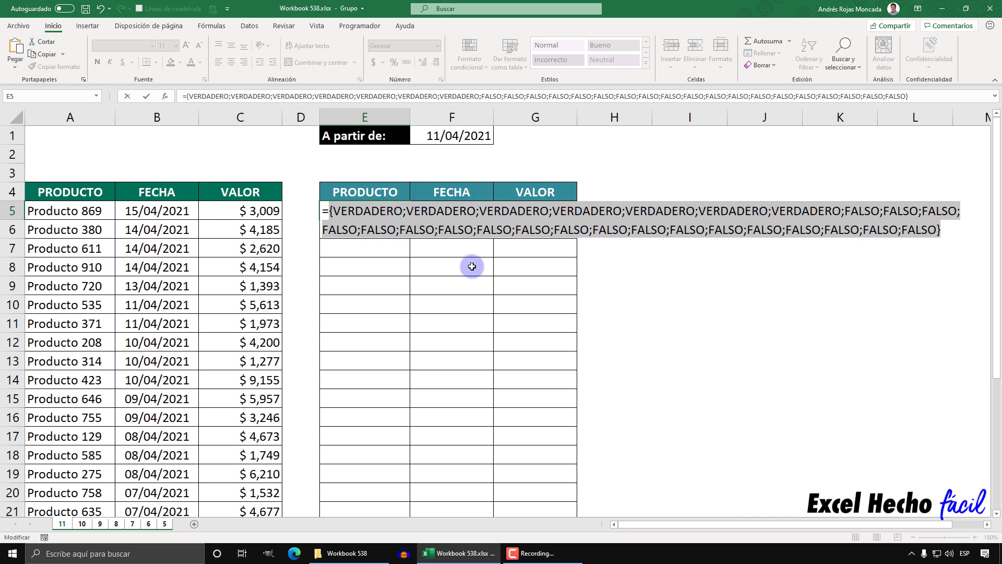
key("ctrl+z")
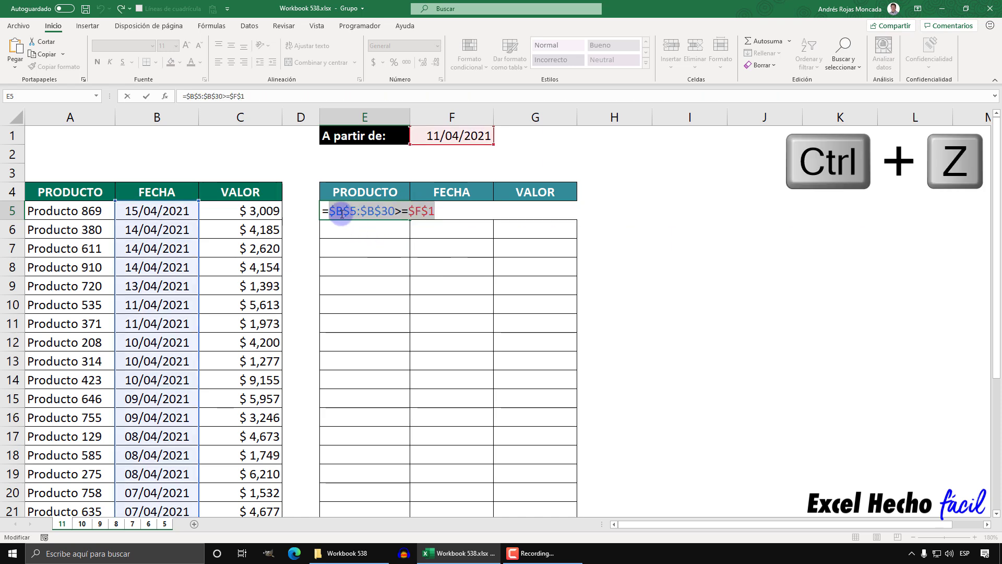
Wrap the test in SI with FILA($B$5:$B$30)-FILA($B$5)+1 as the value if true
type("SI")
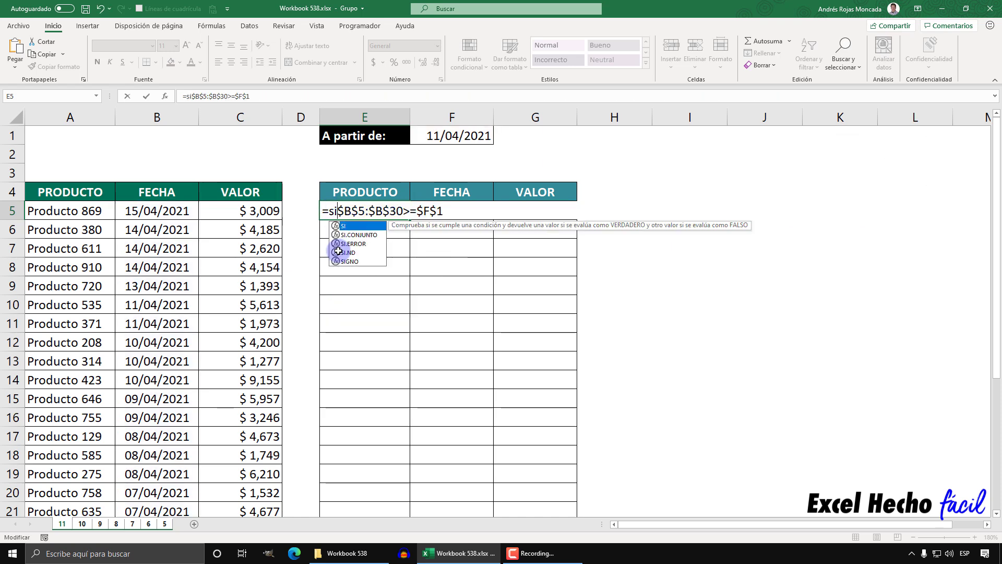
type("(")
left_click(351, 225)
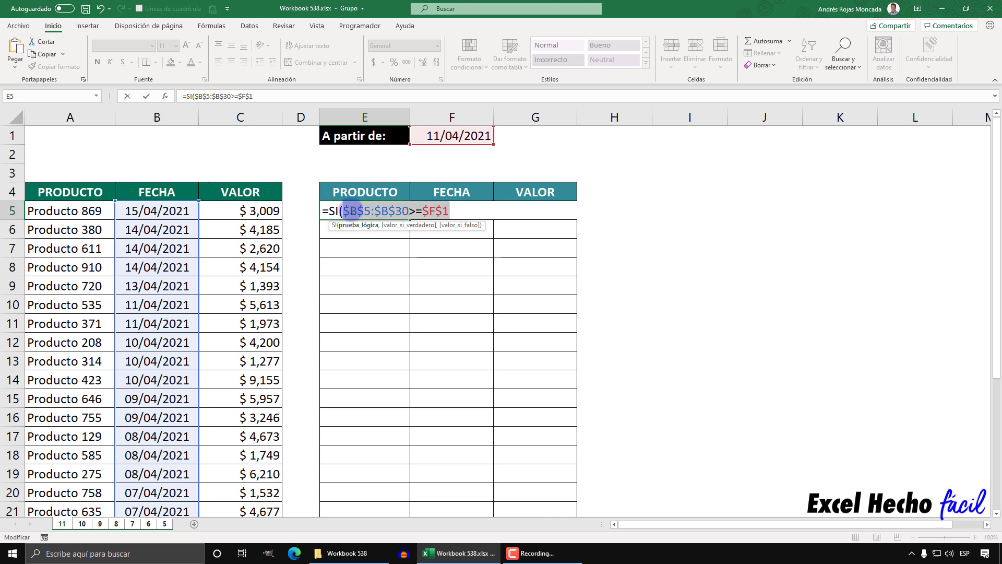
key("End")
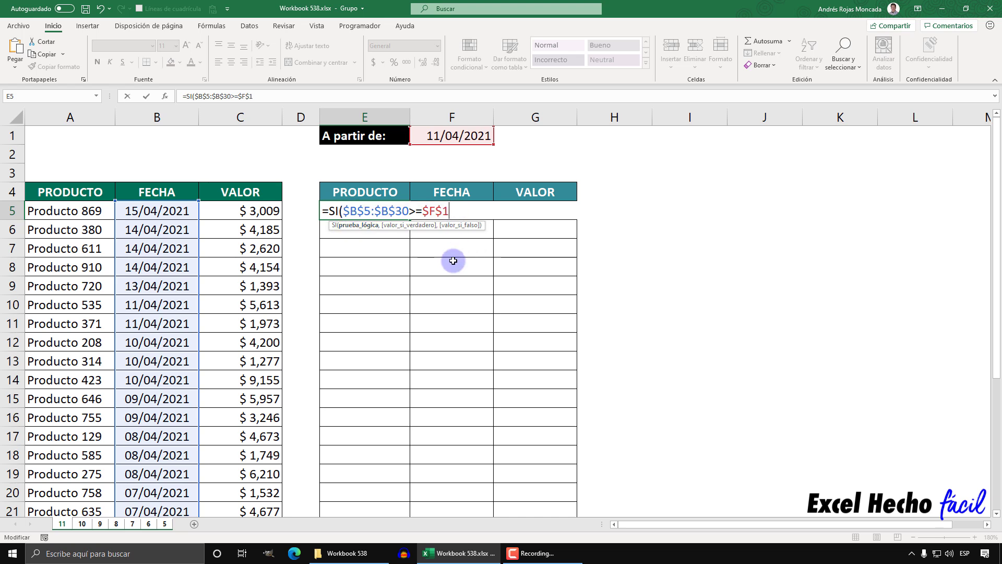
type(",FILA(")
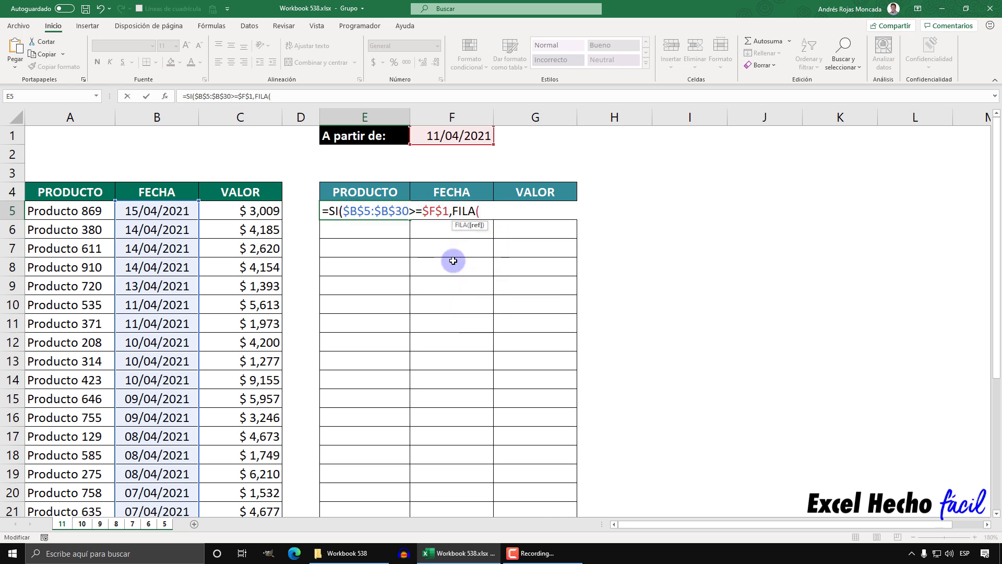
left_click(147, 211)
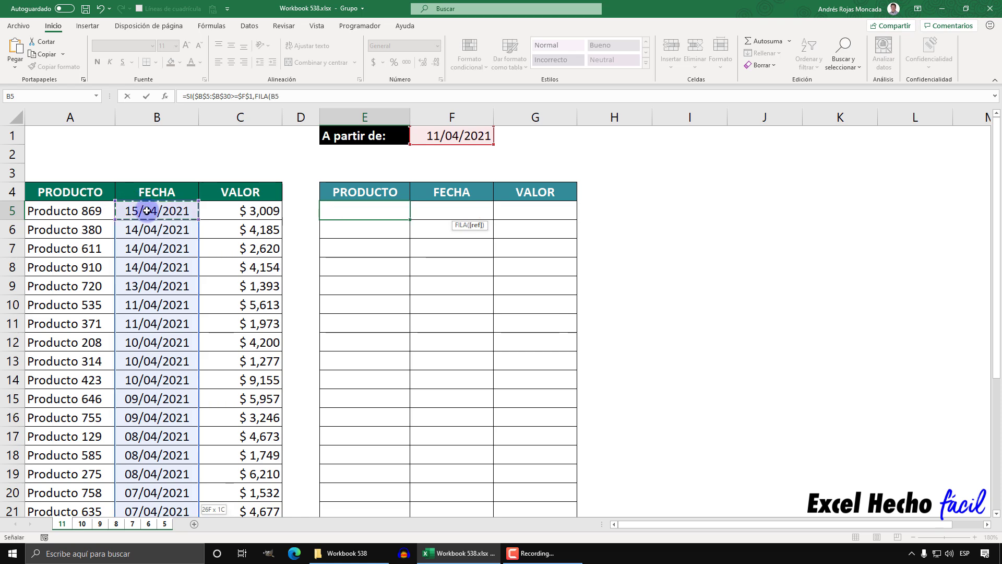
key("ctrl+shift+Down")
scroll(147, 211, "up", 4)
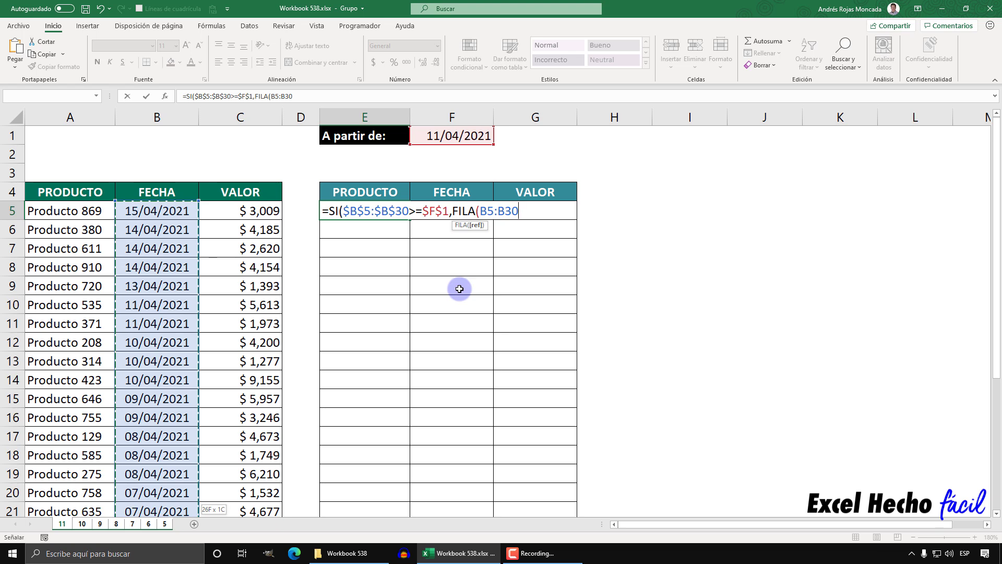
key("F4")
type("$B$30)-")
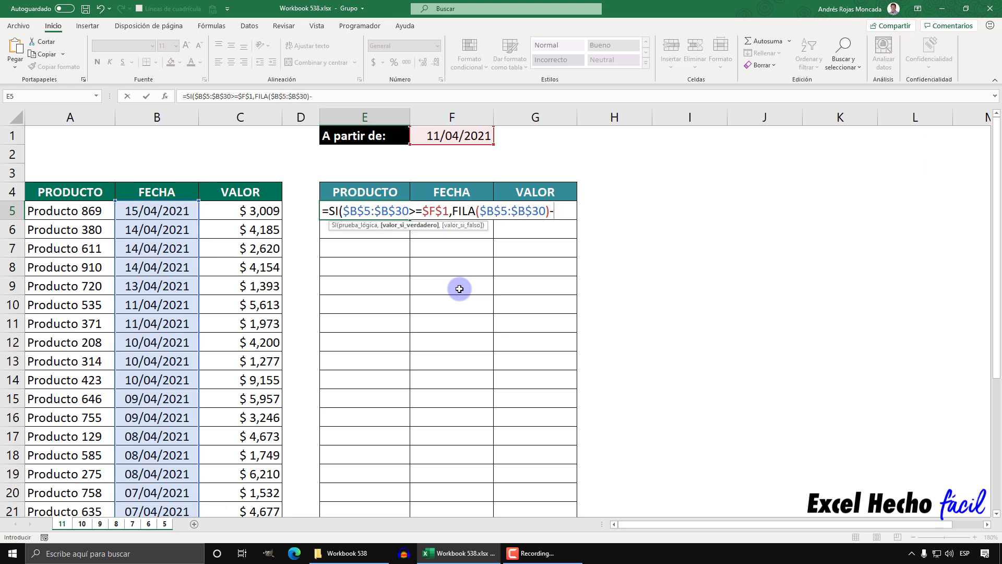
type("FILA(")
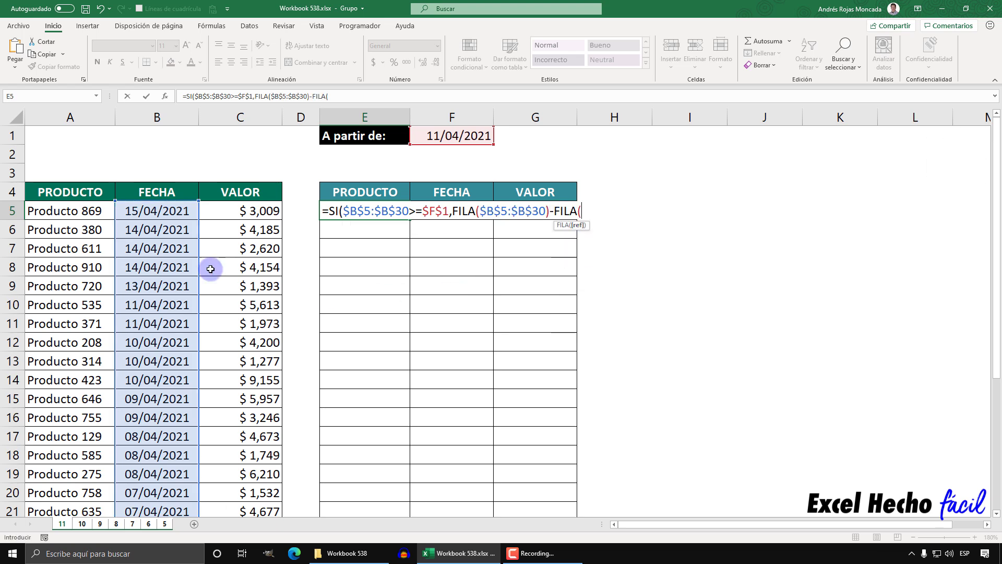
left_click(166, 212)
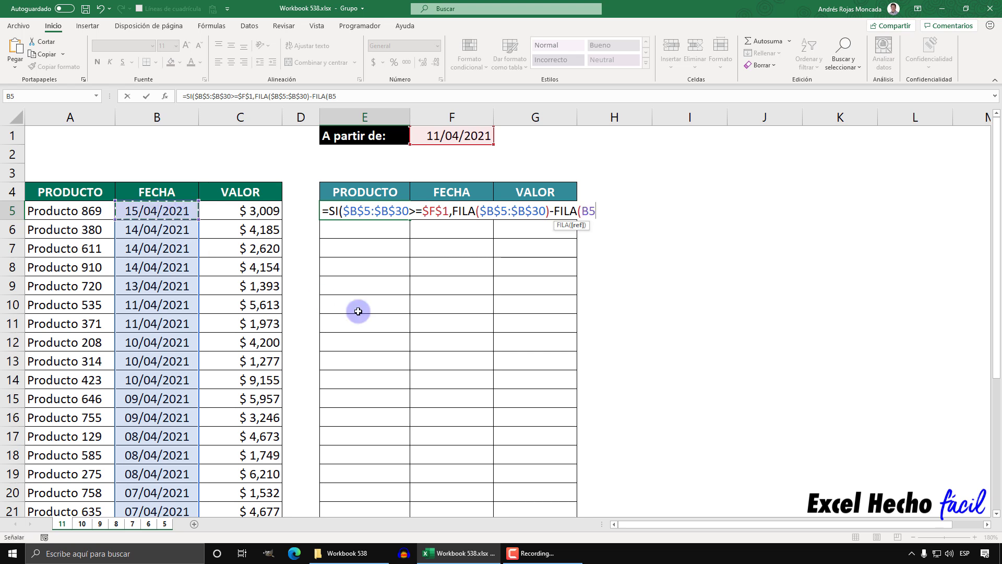
key("F4")
type(")+1")
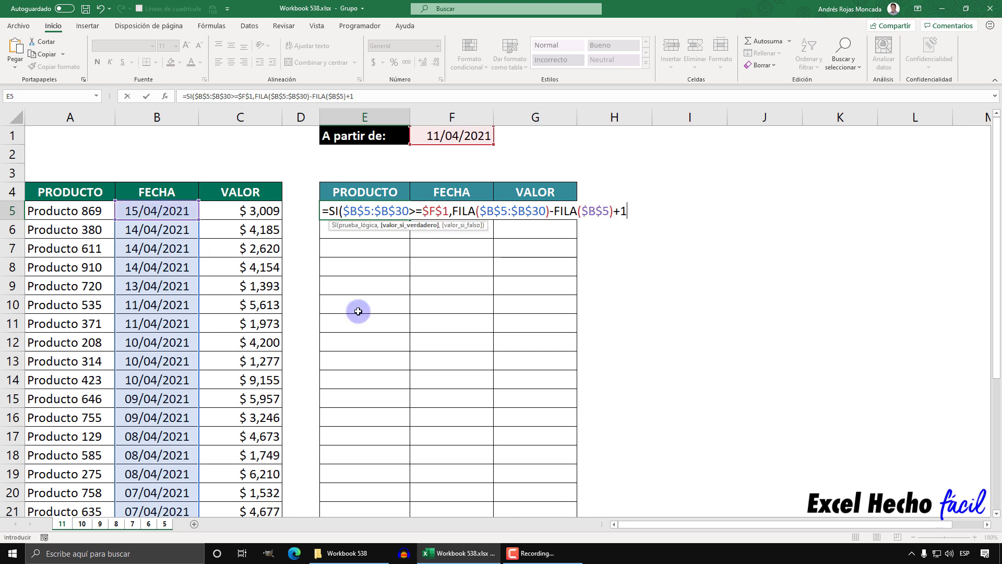
Preview the row positions 1 to 7 and the full SI results with F9, then undo
left_click(420, 225)
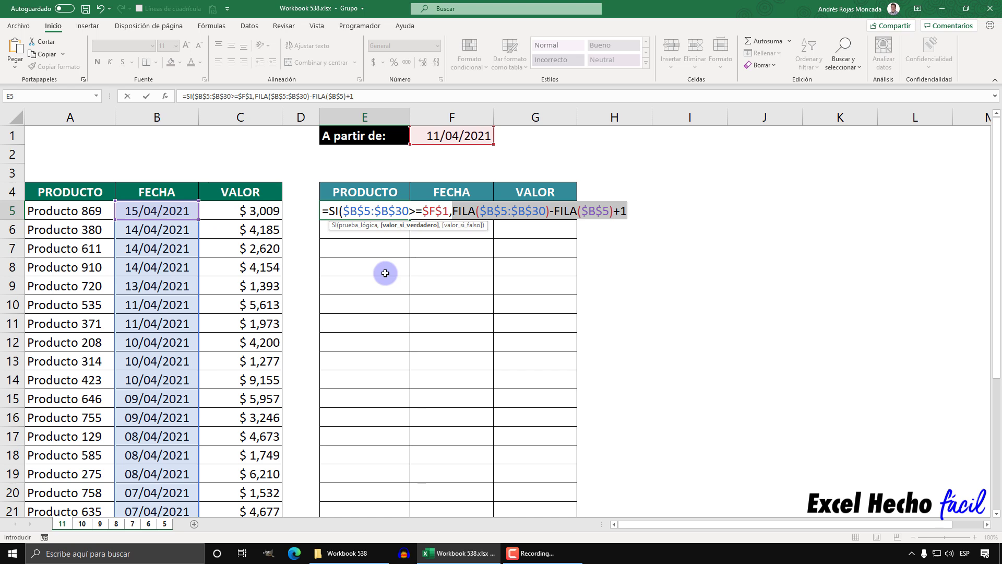
key("F9")
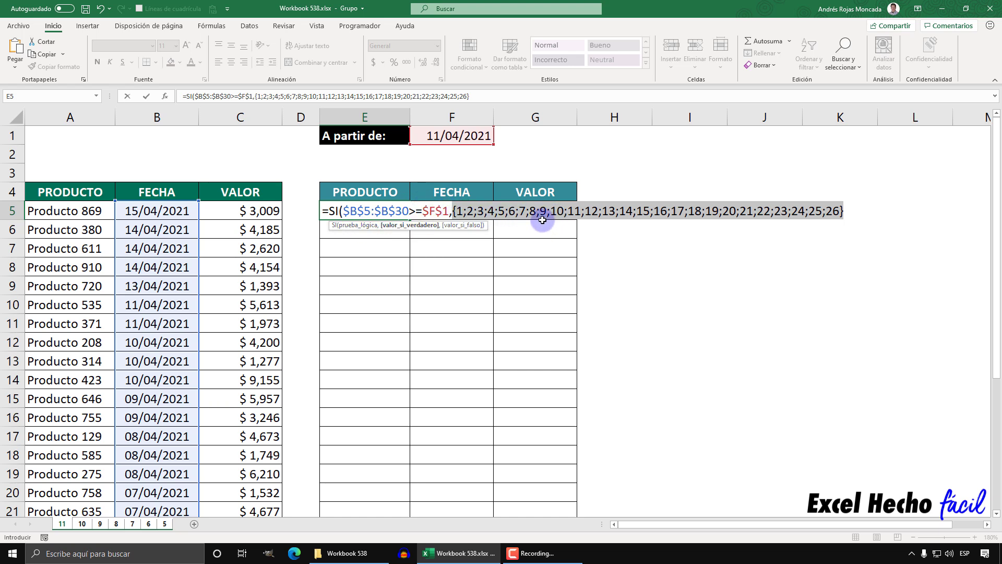
key("ctrl+z")
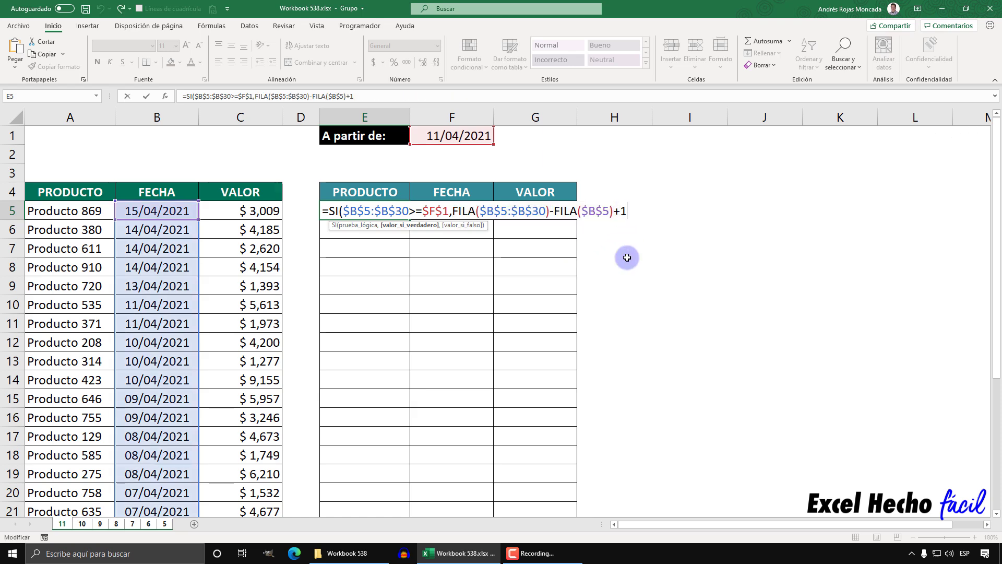
key("F9")
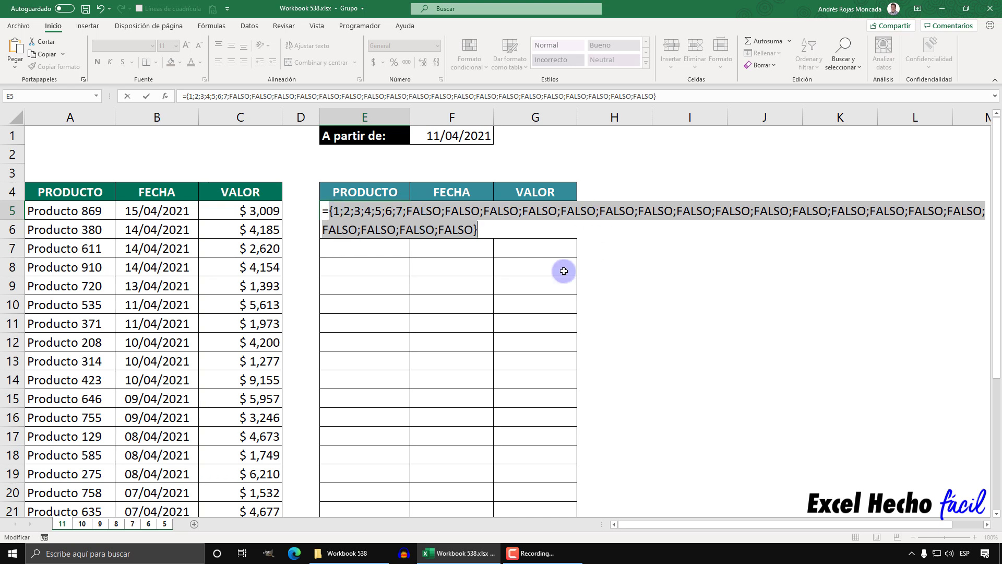
key("ctrl+z")
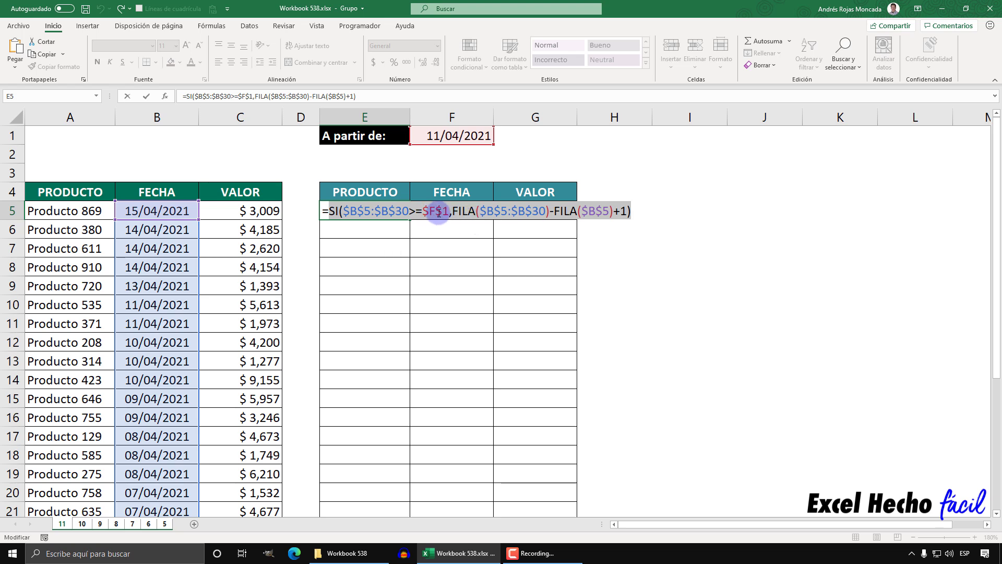
Insert the K.ESIMO.MENOR function in front of the SI expression
left_click(335, 219)
type("k.")
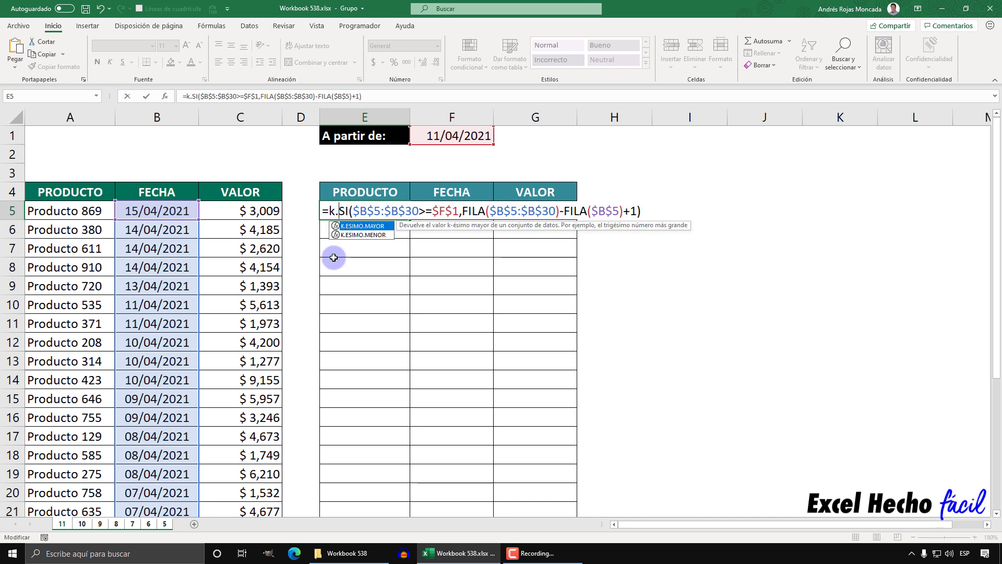
key("Down")
key("Tab")
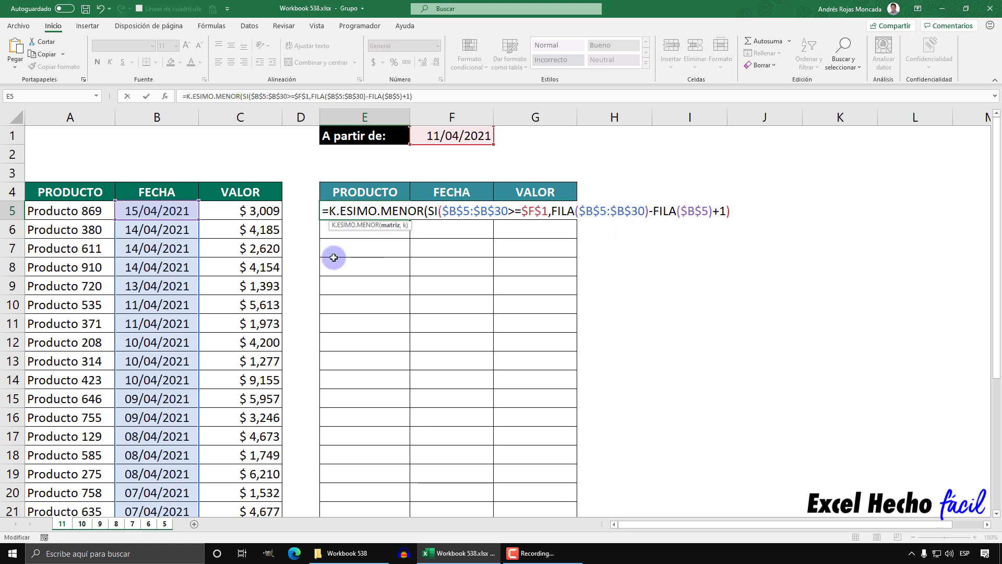
left_click(386, 225)
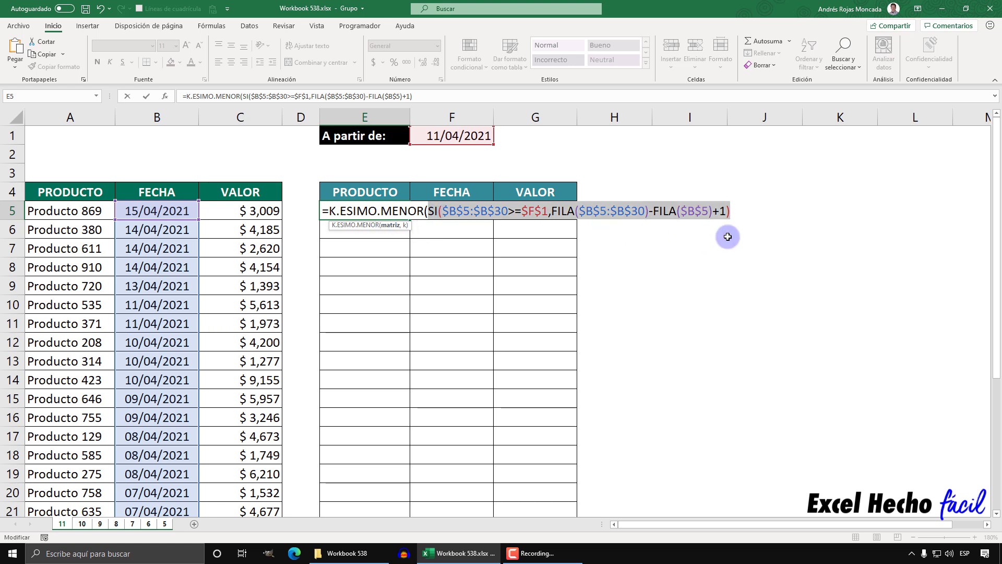
left_click(732, 212)
type(",")
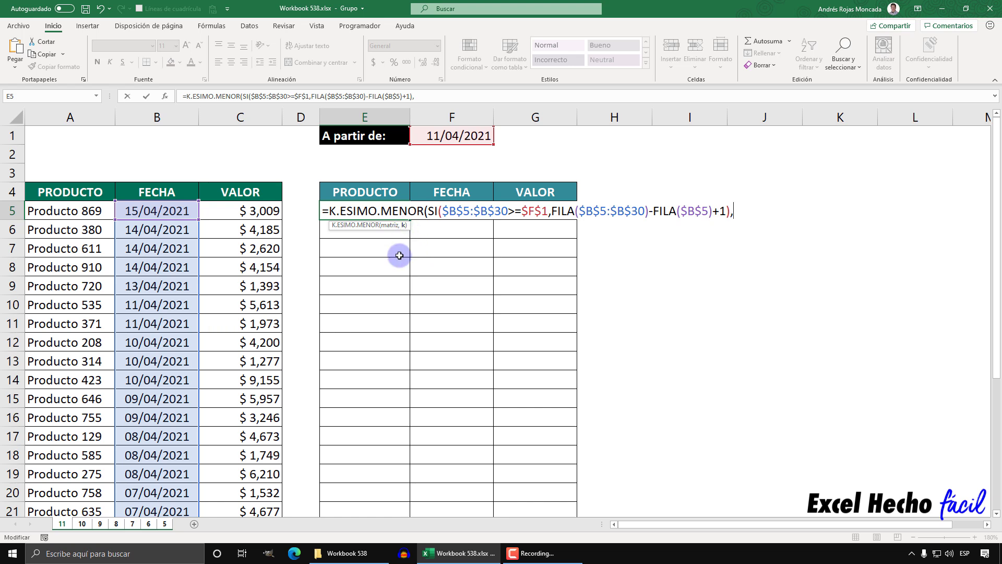
Add FILAS($E$5:E5) as the k argument and preview its value with F9
type("FILAS(")
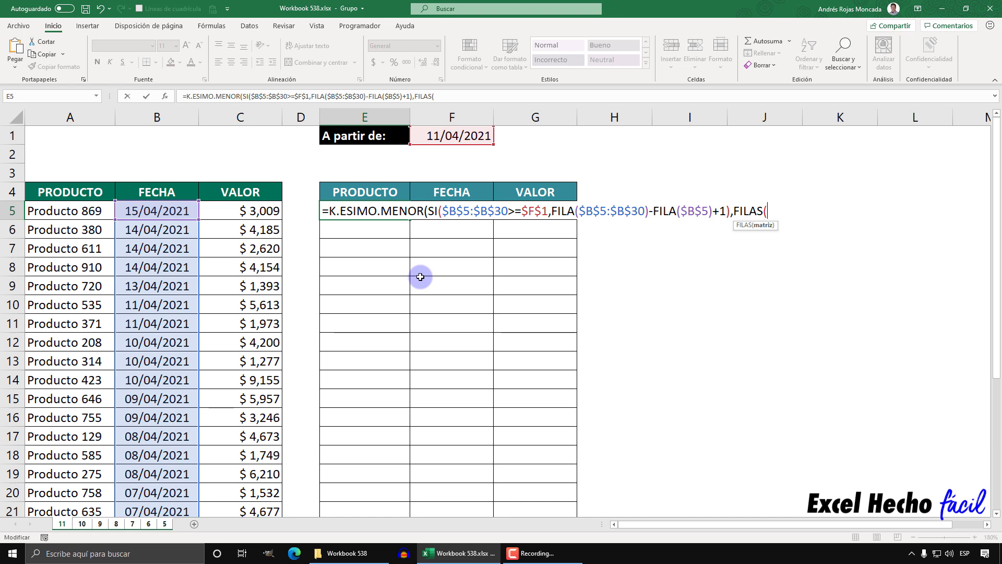
type("E5")
key("F4")
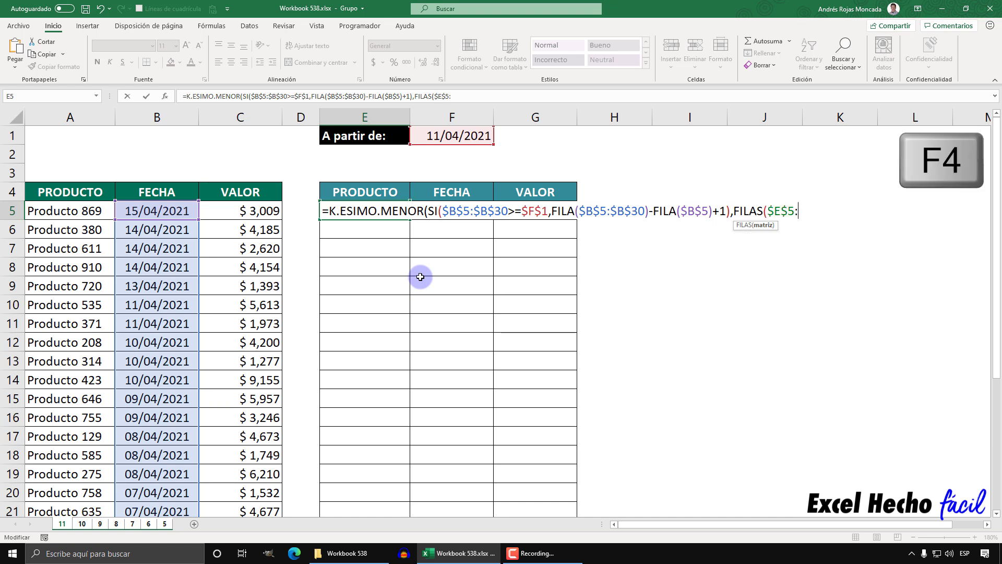
type("E5")
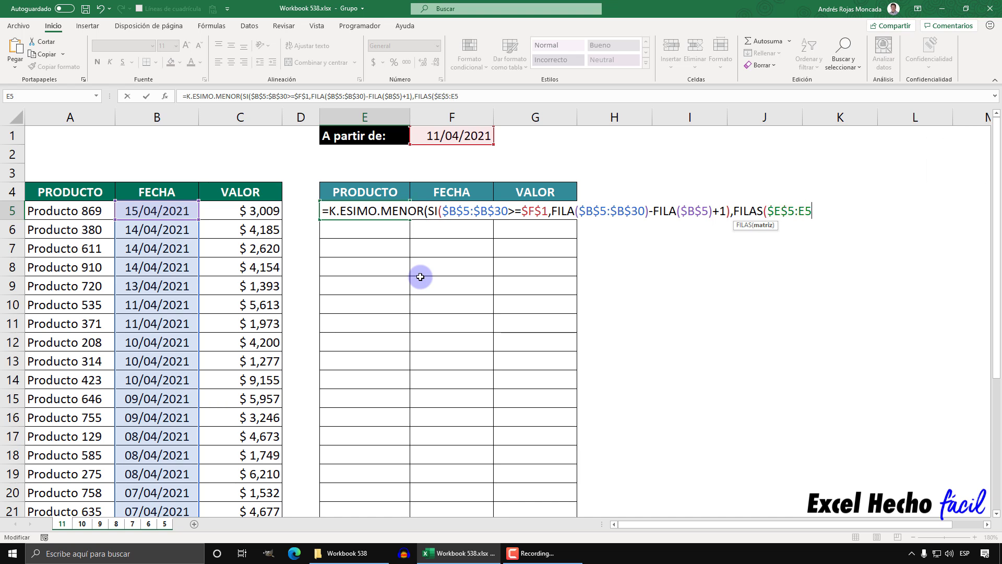
type(")")
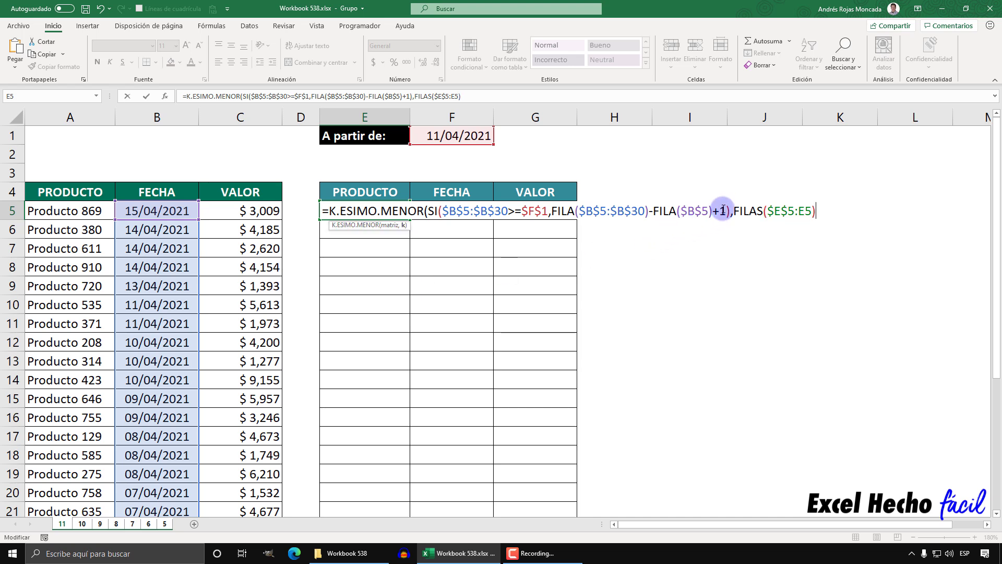
left_click_drag(733, 211, 830, 209)
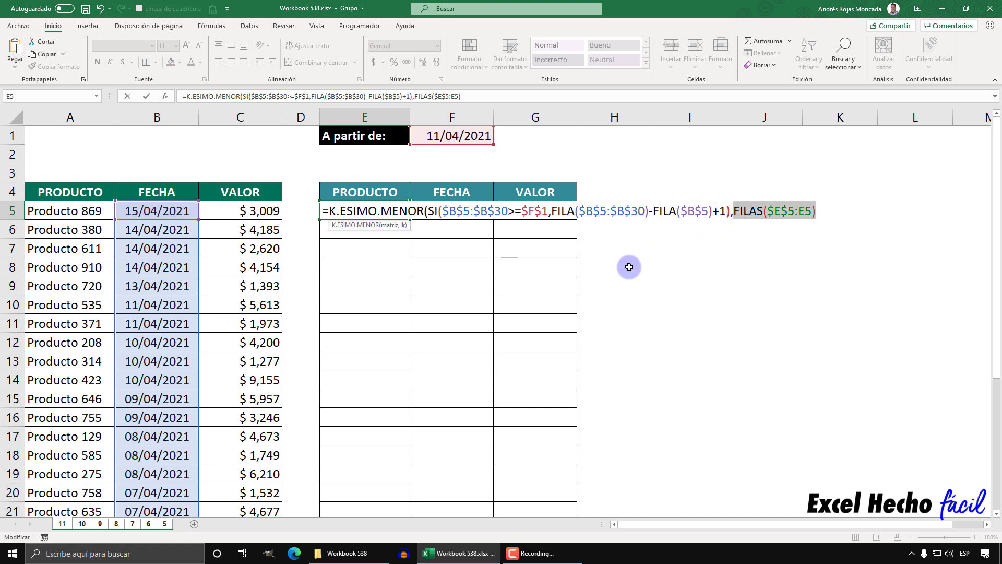
key("F9")
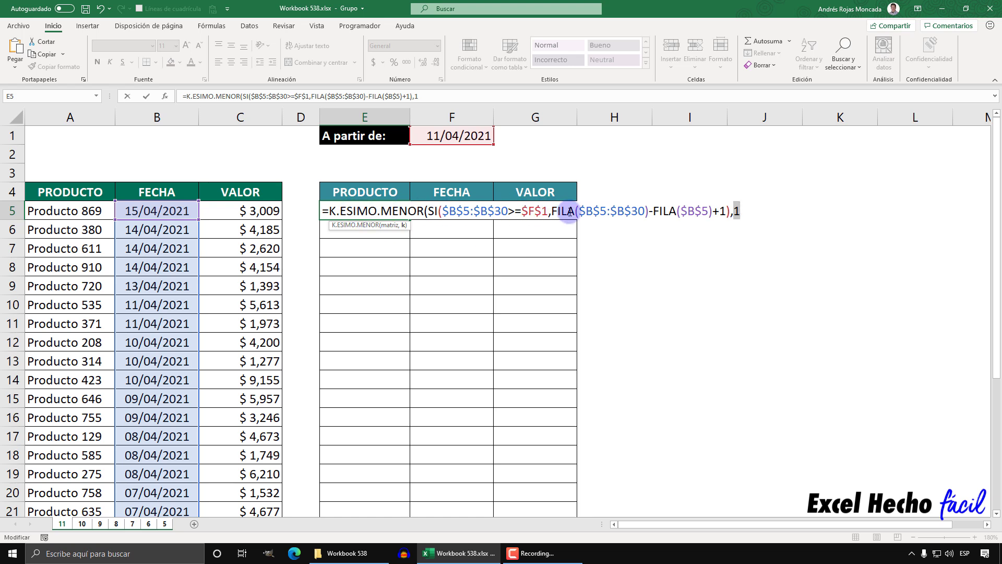
key("ctrl+z")
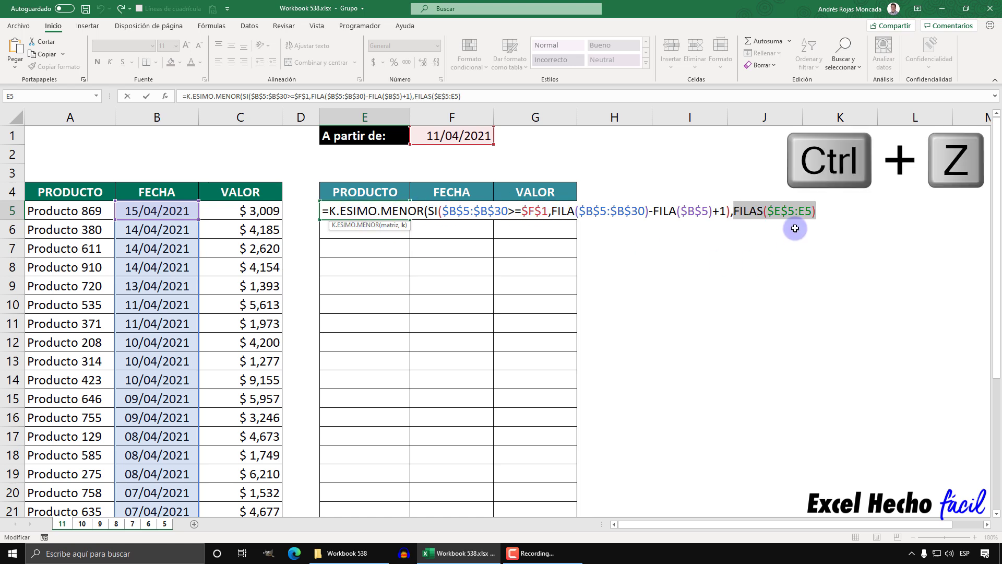
Check that FILAS evaluates to 2 and 3 when its range ends at E6 and E7
left_click(807, 211)
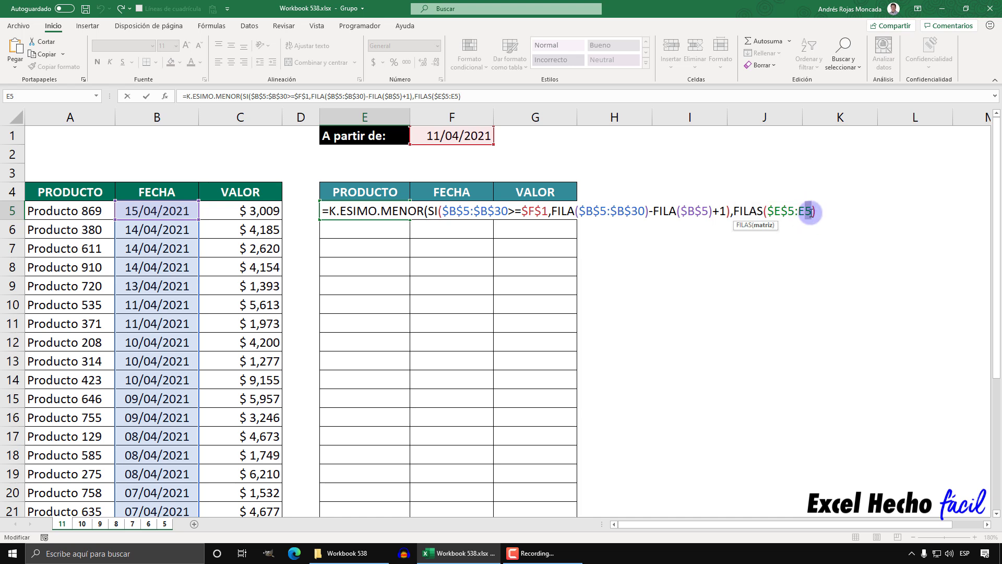
type("6")
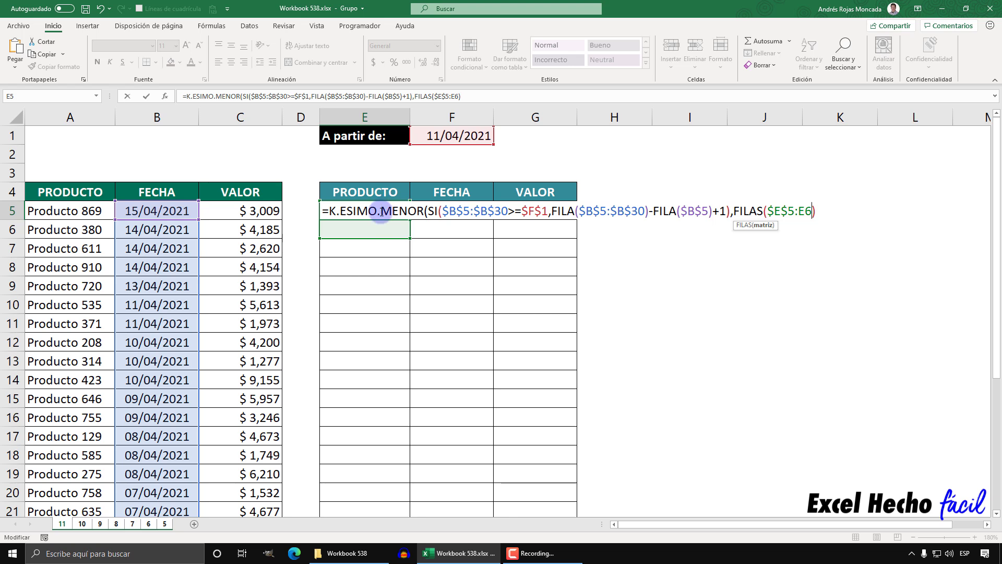
left_click_drag(819, 211, 734, 211)
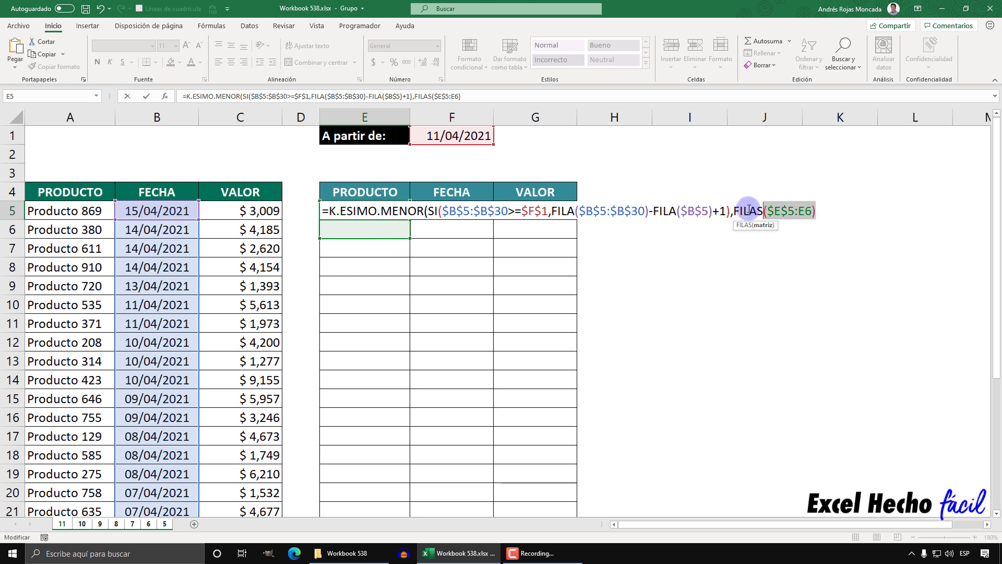
key("F9")
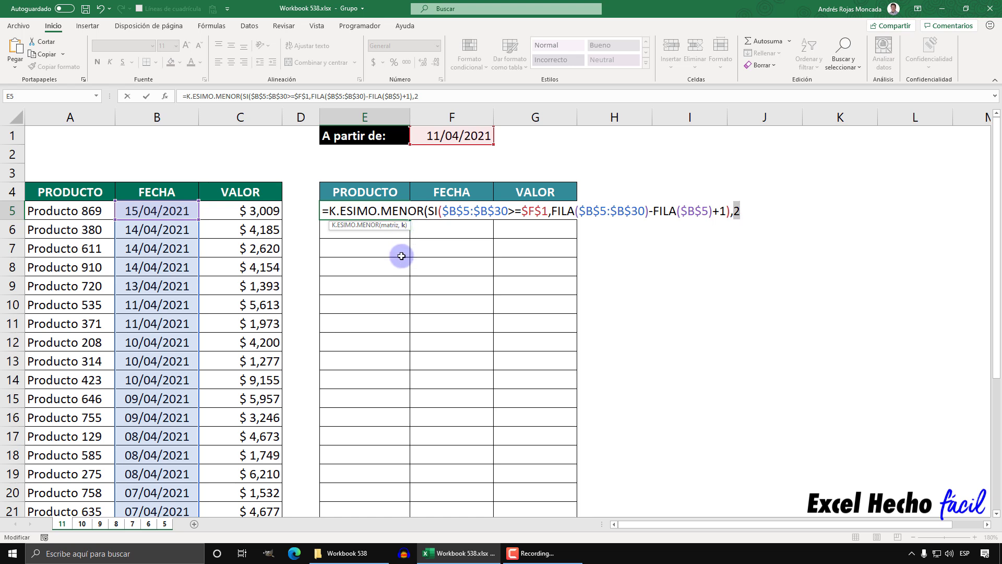
key("ctrl+z")
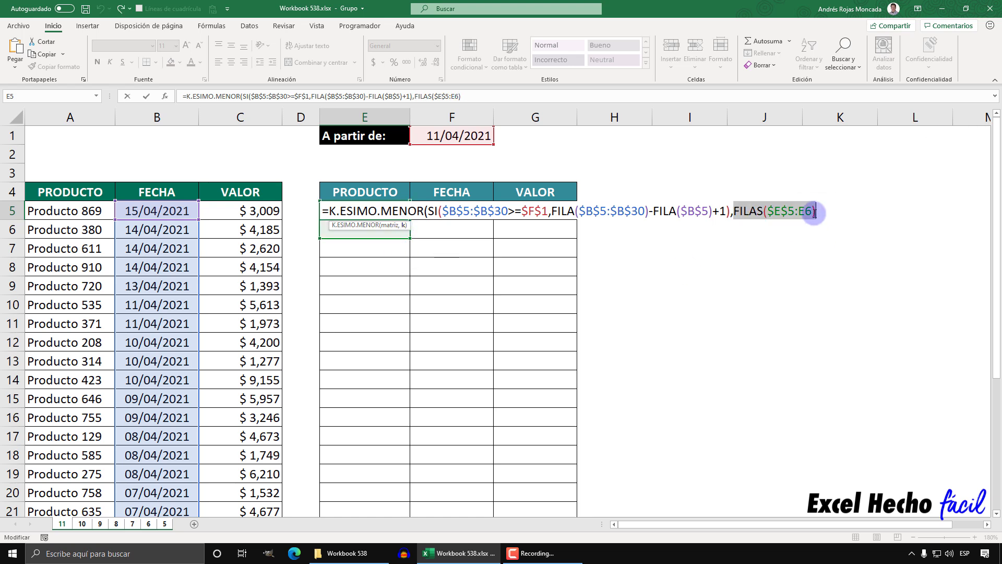
left_click(812, 211)
key("BackSpace")
type("7")
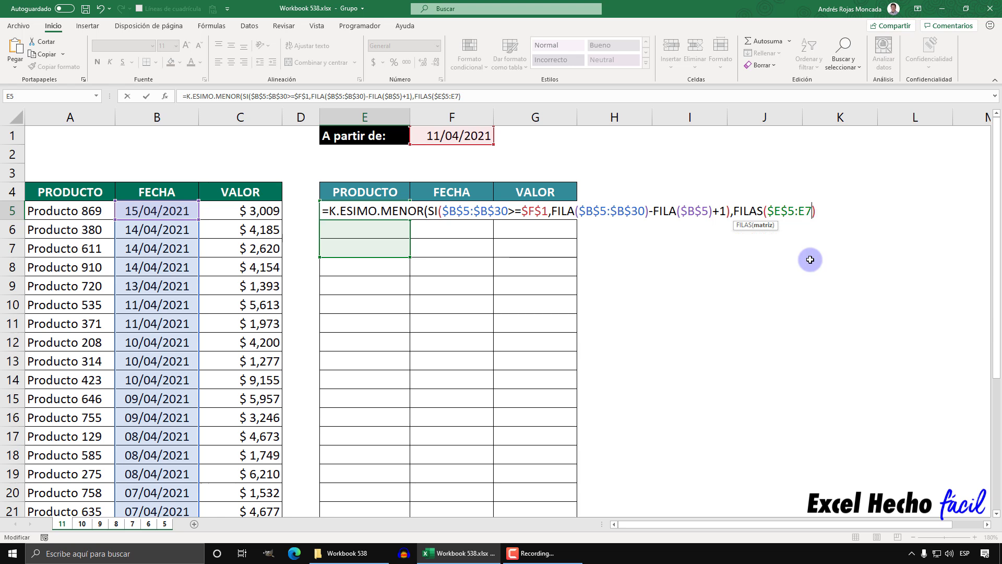
left_click_drag(734, 211, 816, 277)
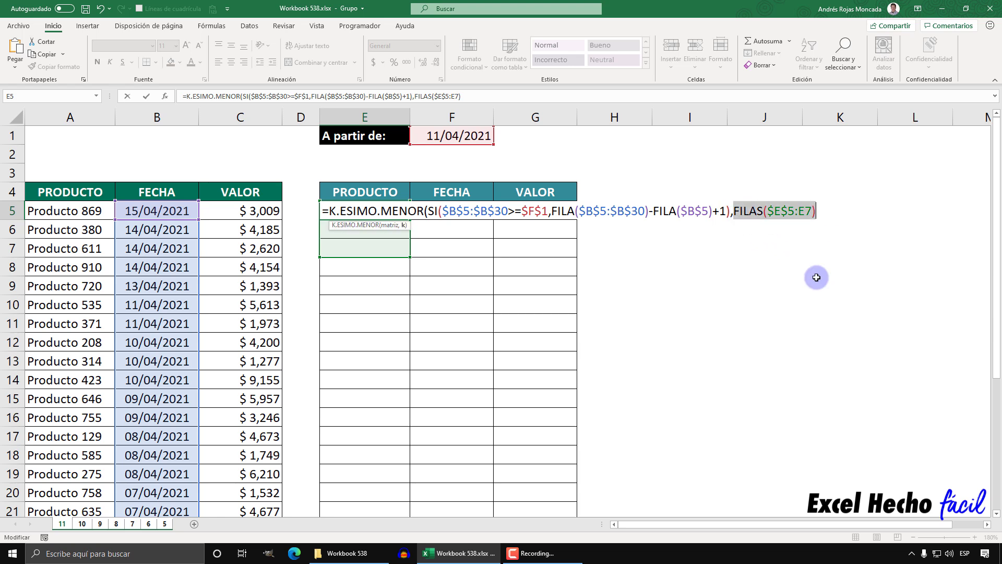
key("F9")
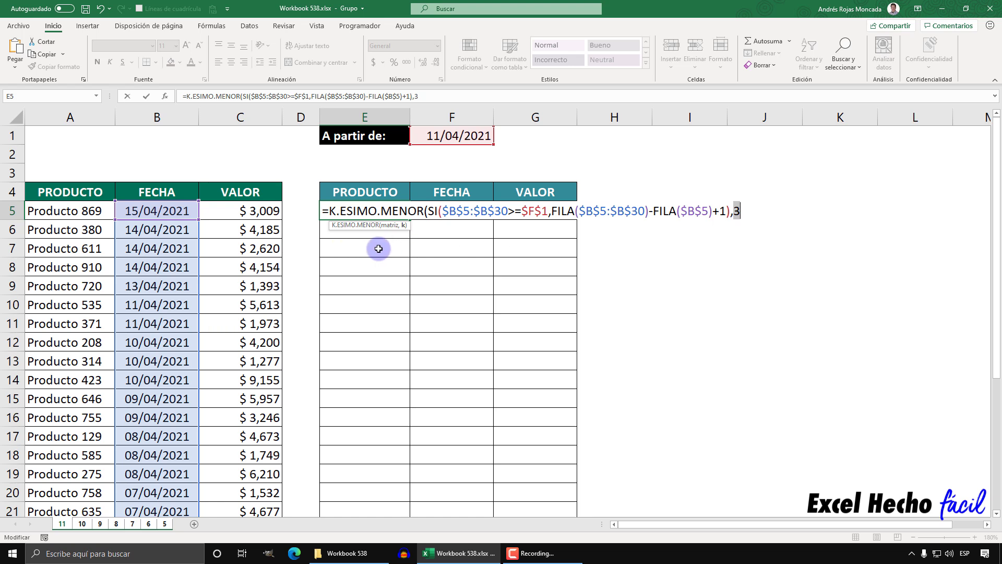
key("ctrl+z")
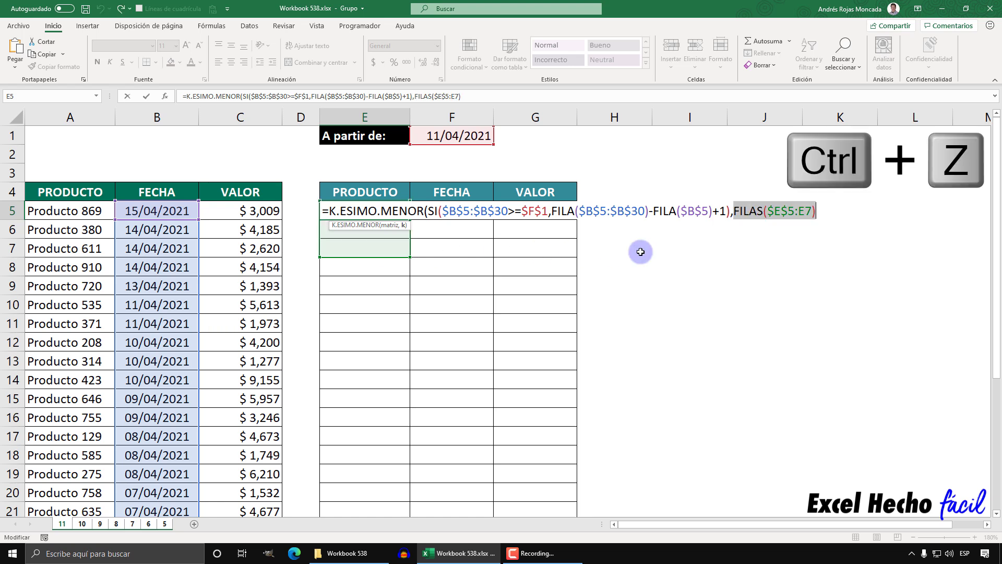
Restore the range end to E5, close the parenthesis, and preview the result 1
left_click(808, 211)
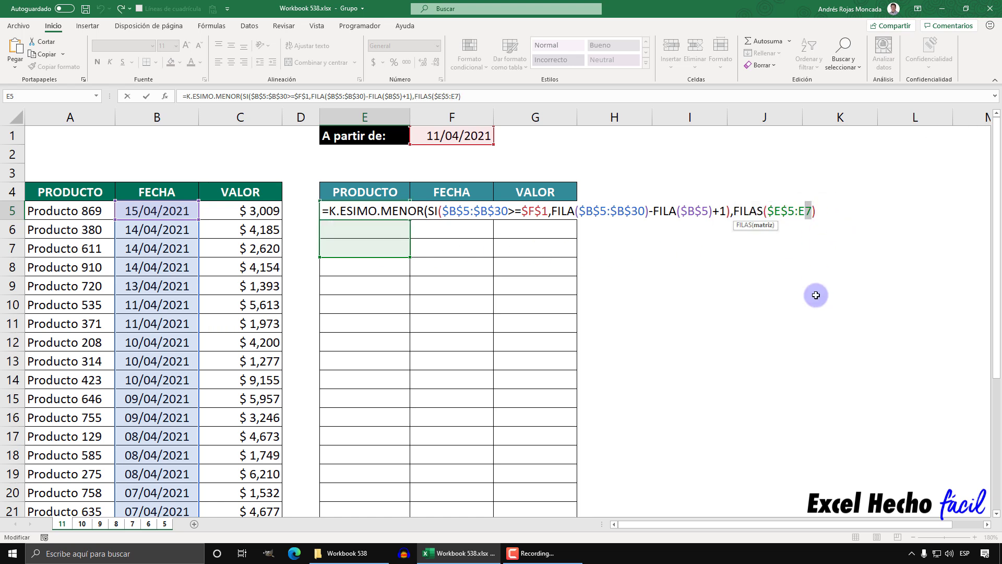
type("5")
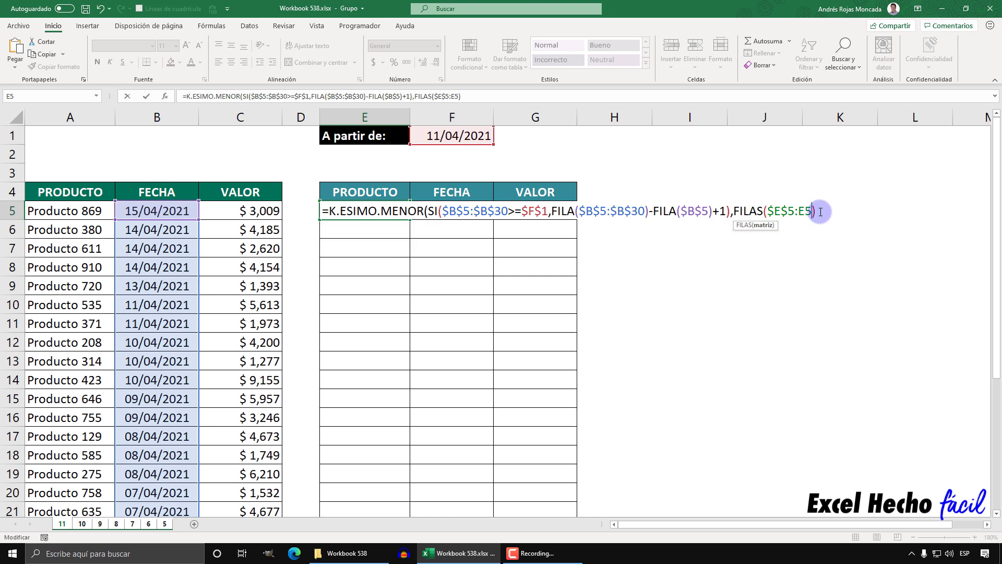
left_click(817, 211)
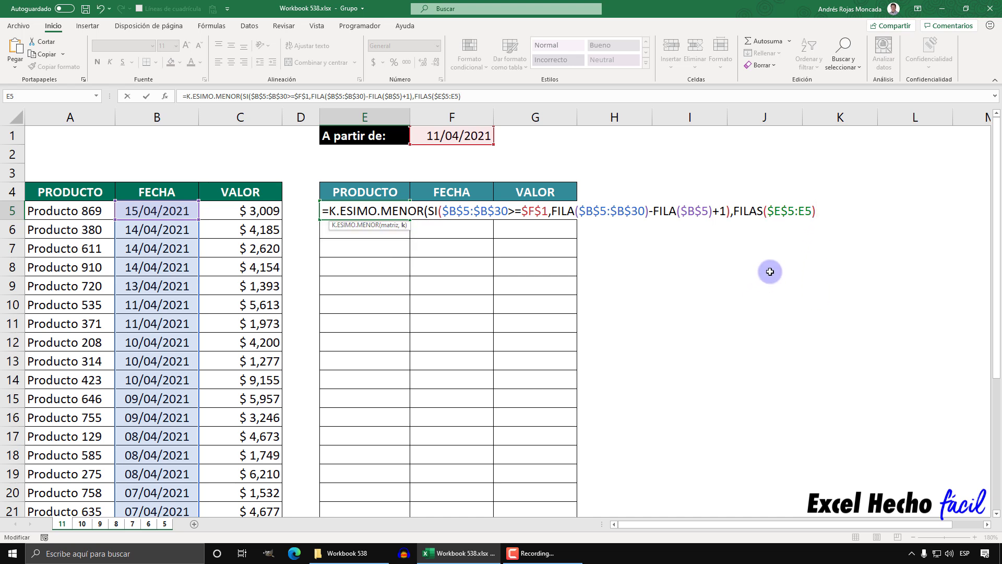
type(")")
key("F9")
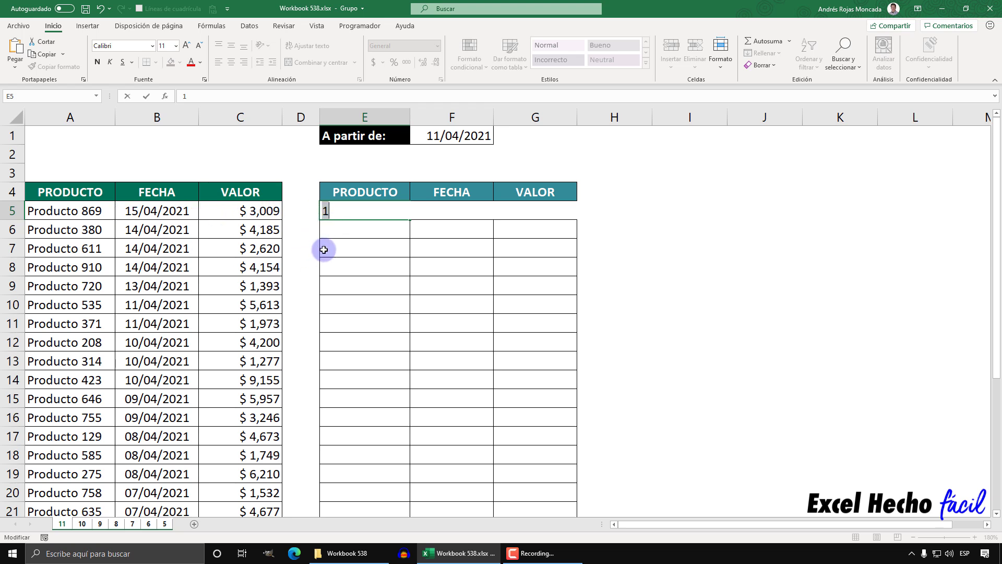
Wrap the formula in INDICE with the absolute range $A$5:$C$30 as its array
key("ctrl+z")
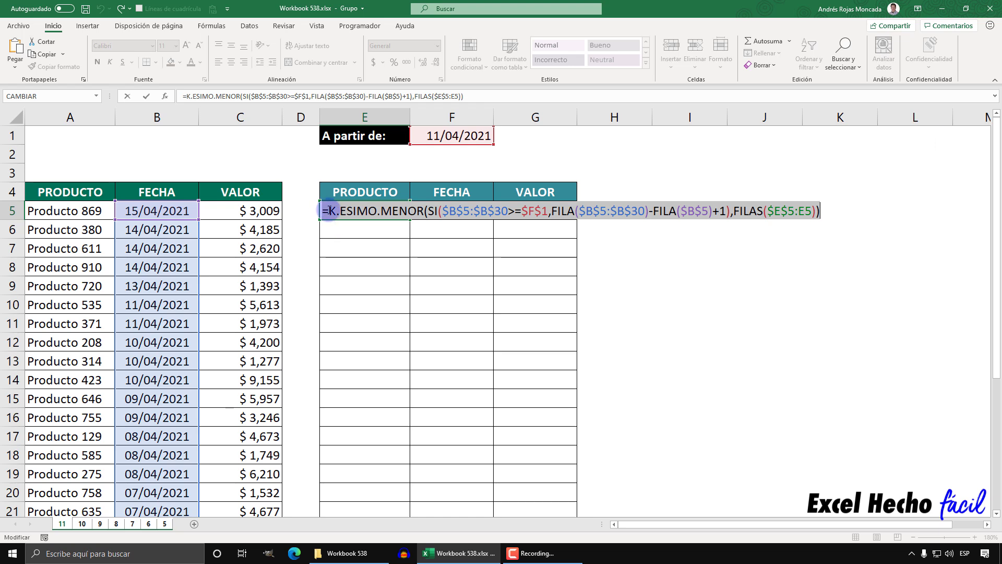
type("in")
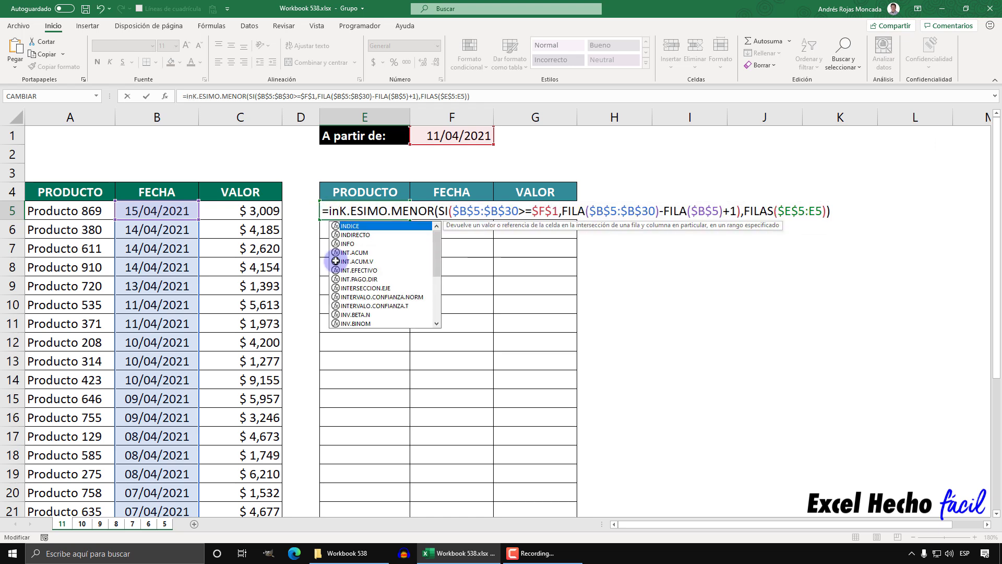
key("Tab")
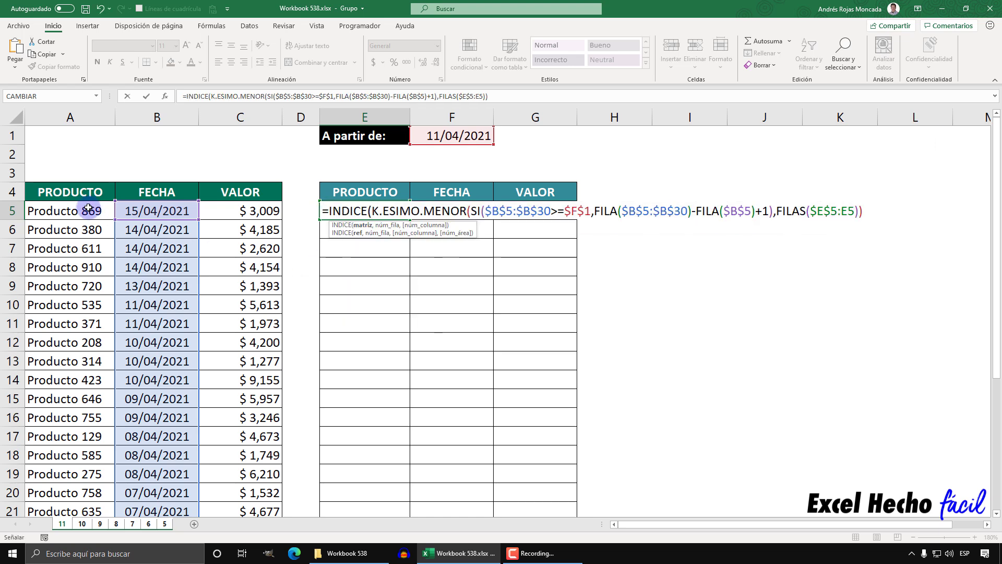
left_click(88, 210)
key("shift+Right")
key("shift+Right")
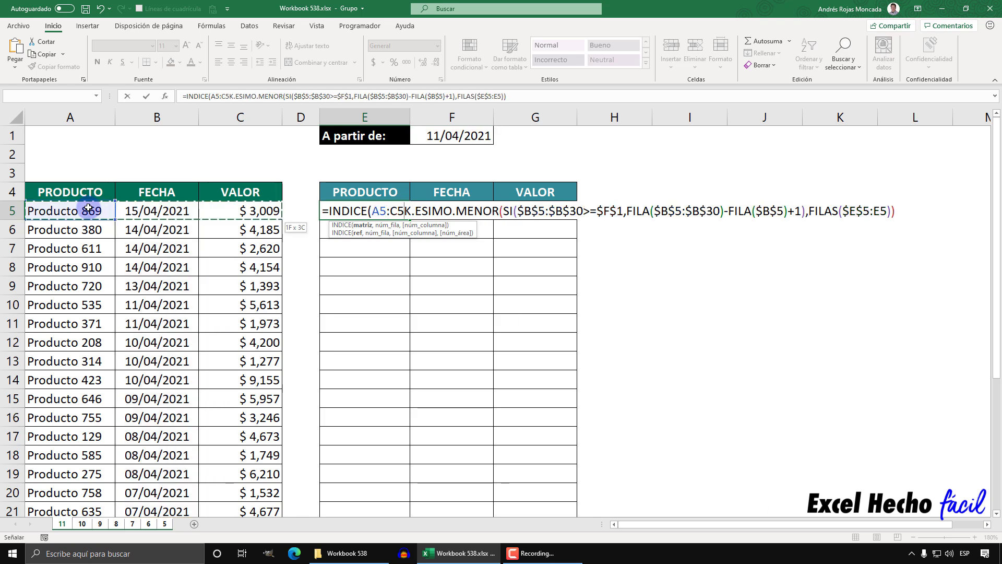
key("ctrl+shift+Down")
scroll(89, 209, "up", 3)
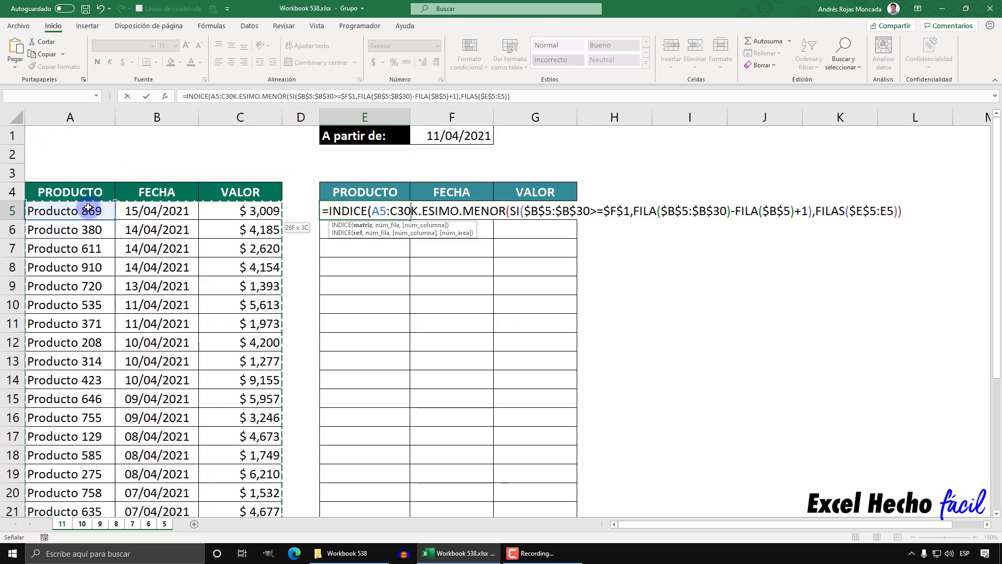
key("F4")
type(",")
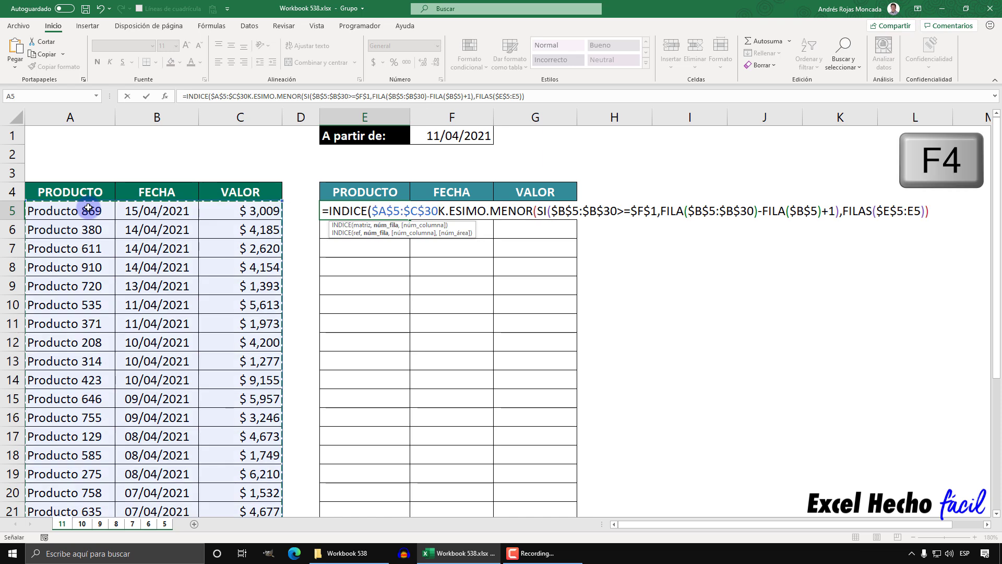
Add a COLUMNAS function as INDICE's column argument at the formula's end
left_click(377, 228)
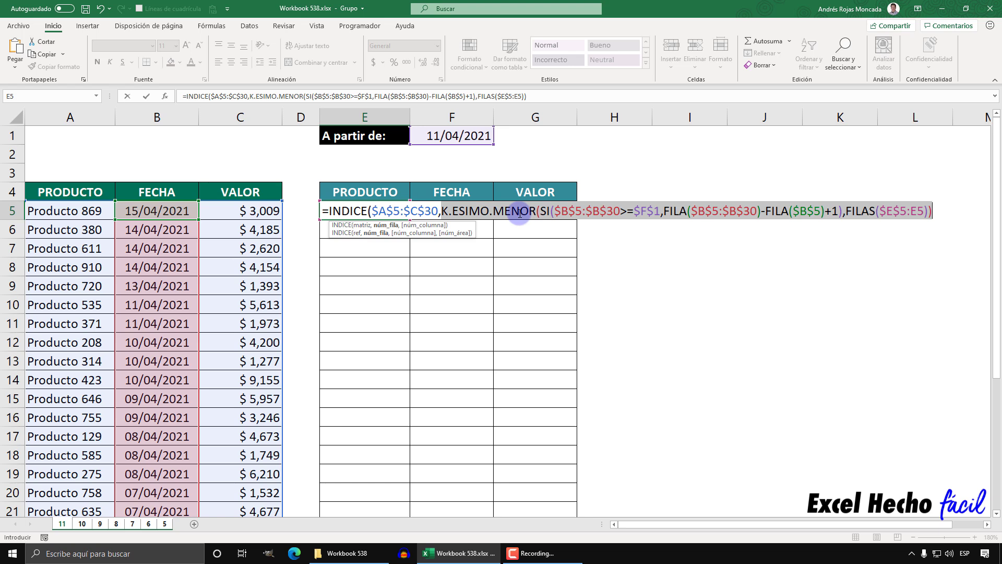
left_click(937, 212)
type(",")
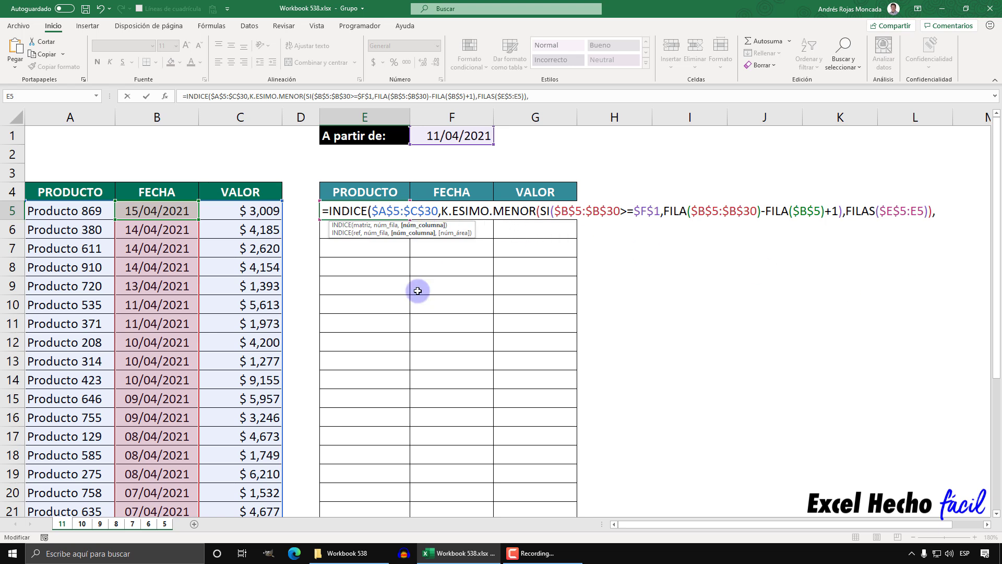
type("colu")
key("Down")
Paste the $E$5:E5 reference into COLUMNAS, close the parentheses, and review SI's arguments
key("Tab")
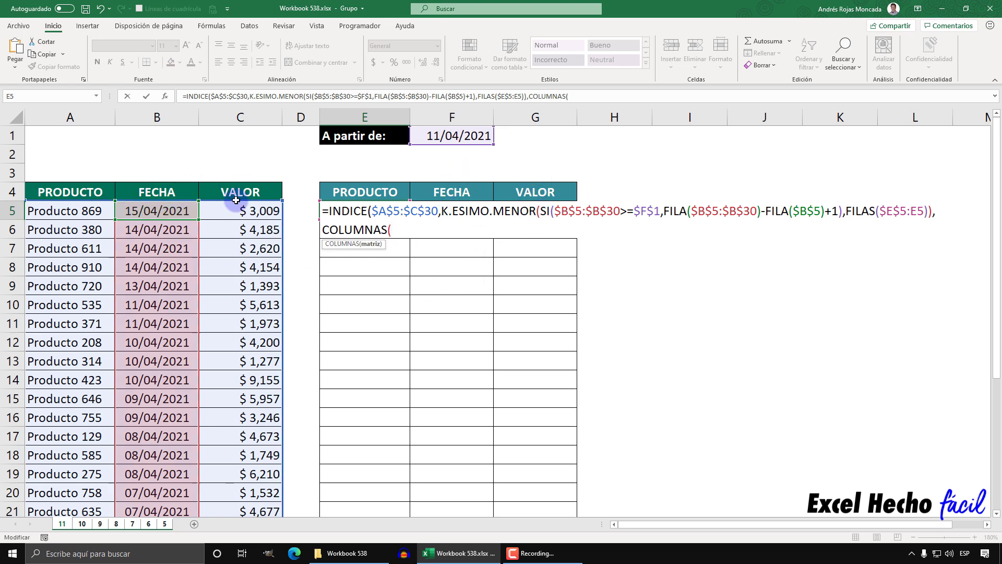
left_click_drag(881, 212, 923, 213)
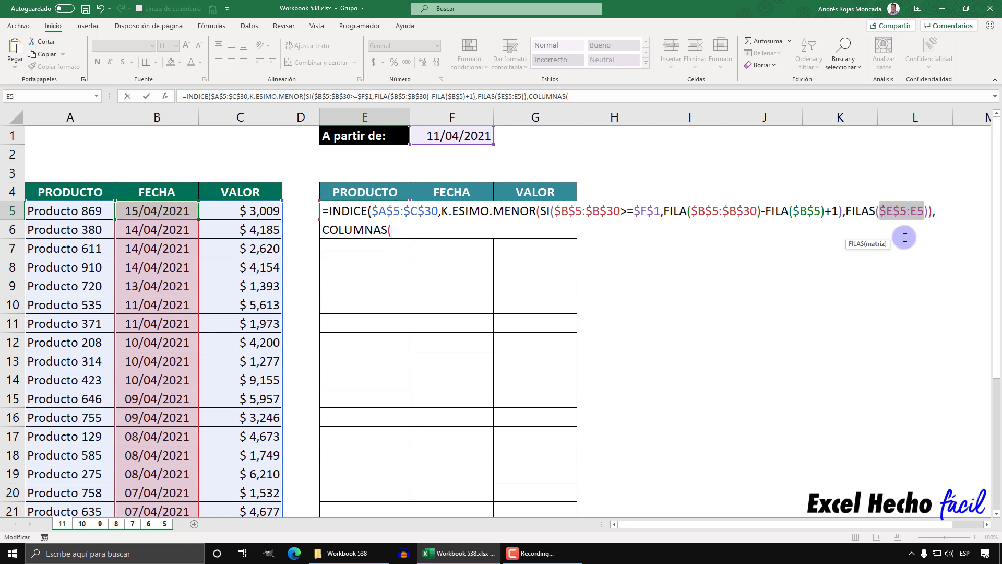
key("ctrl+c")
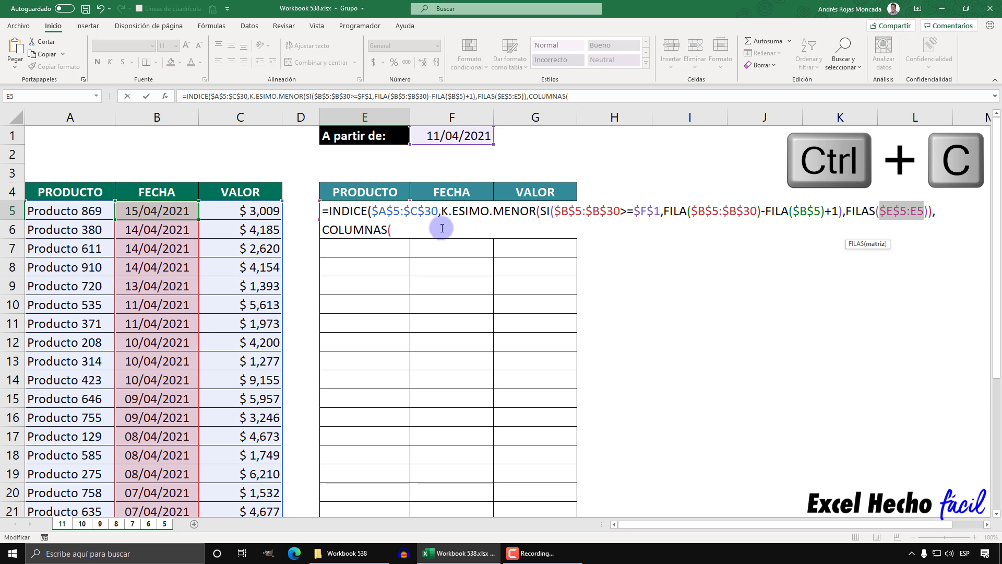
left_click(441, 230)
key("ctrl+v")
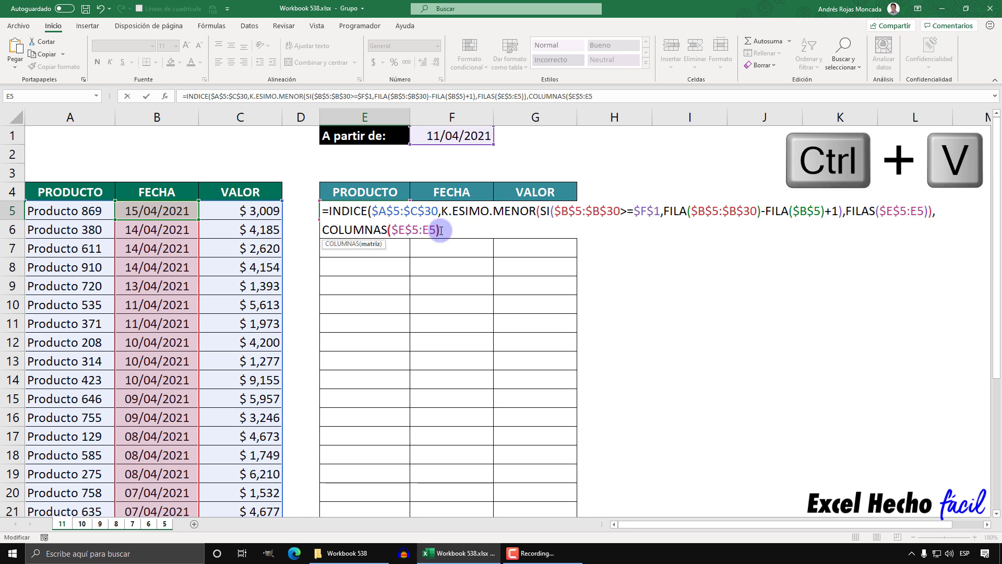
type("))")
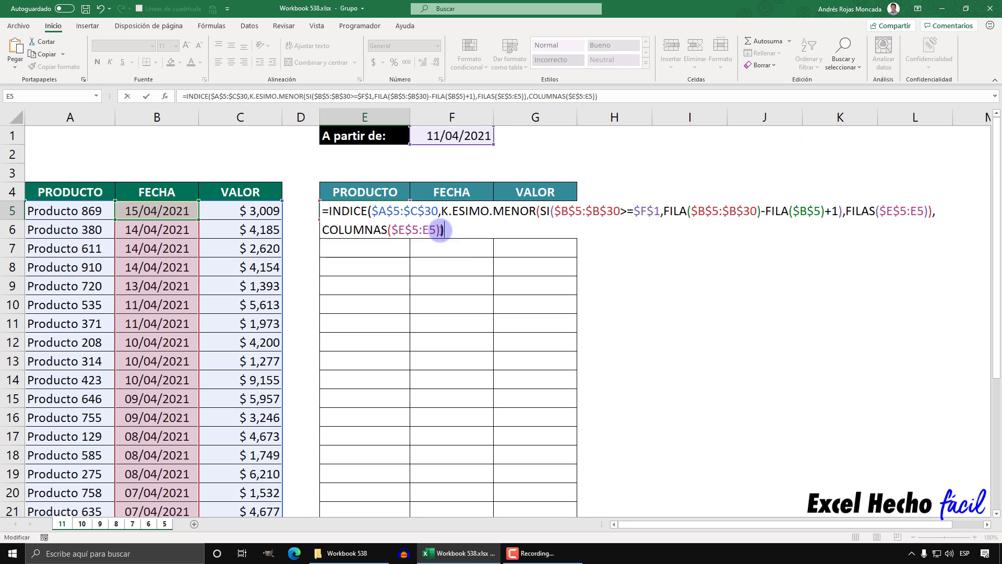
left_click(555, 211)
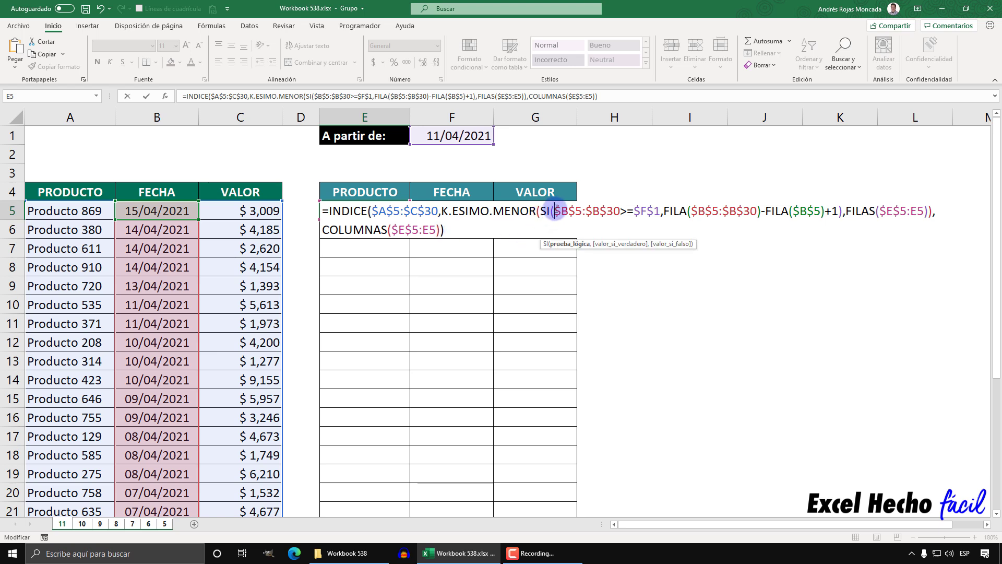
left_click(563, 242)
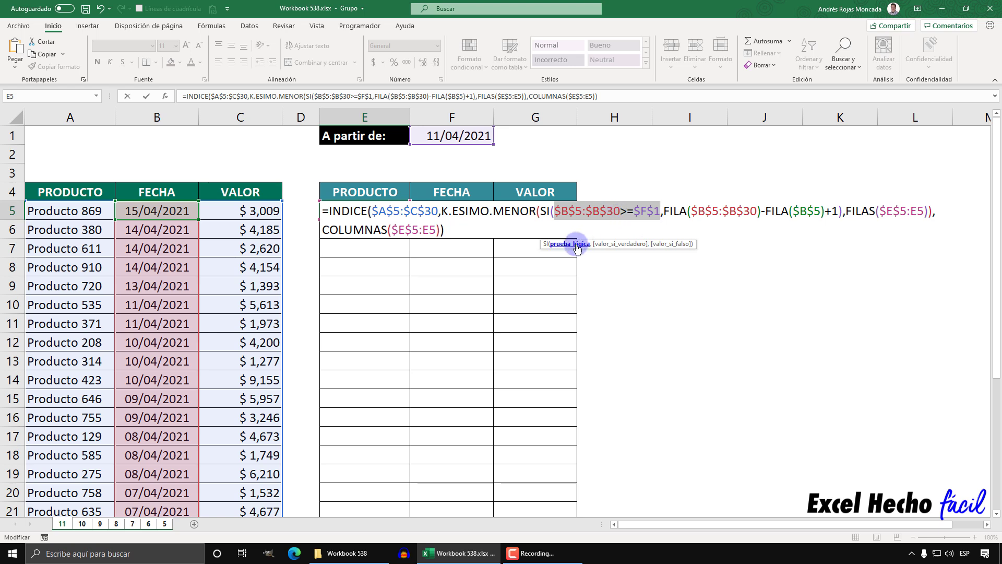
left_click(456, 230)
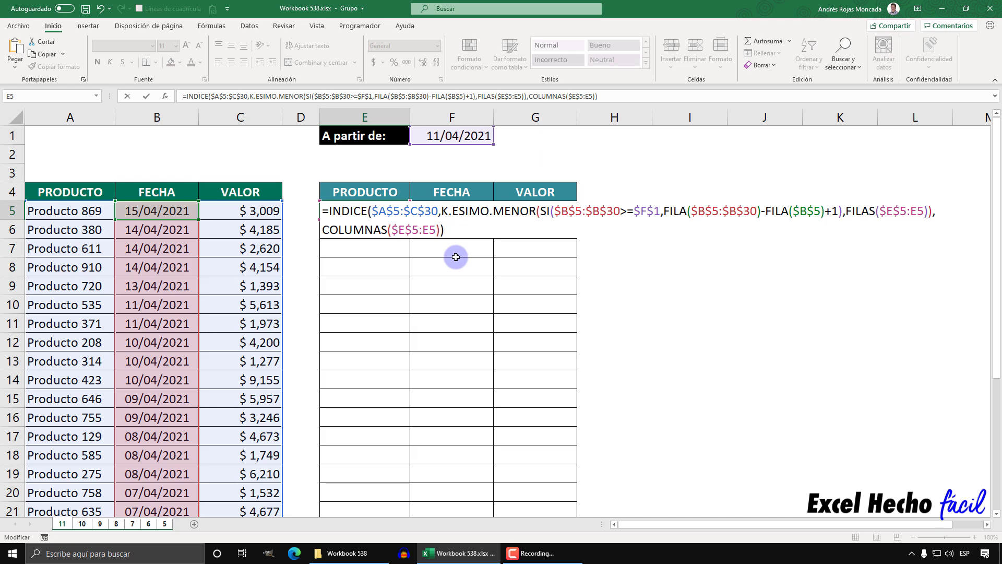
Confirm E5 with Ctrl+Shift+Enter and fill it across to G5 and down to row 30
key("ctrl+shift+Return")
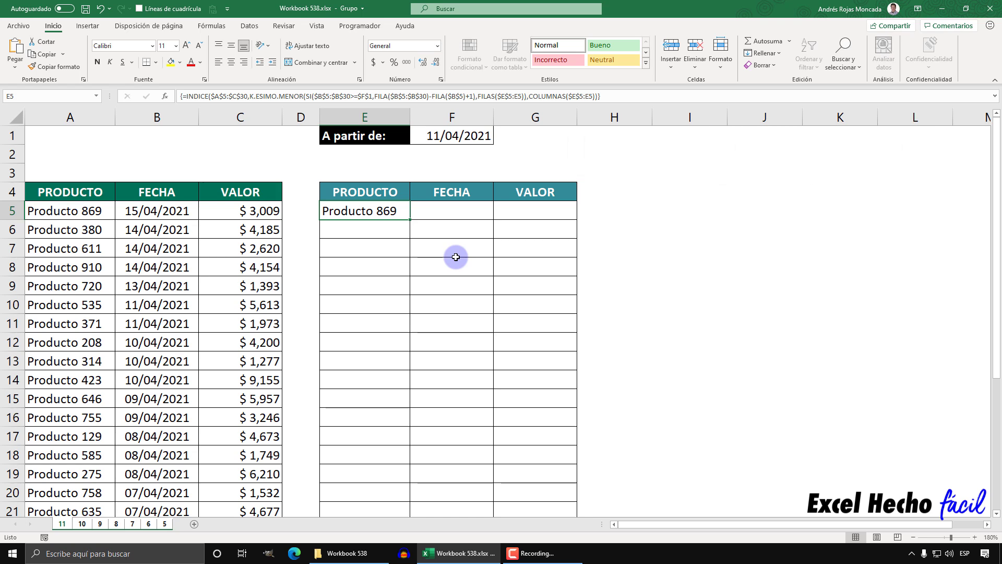
left_click_drag(410, 219, 536, 219)
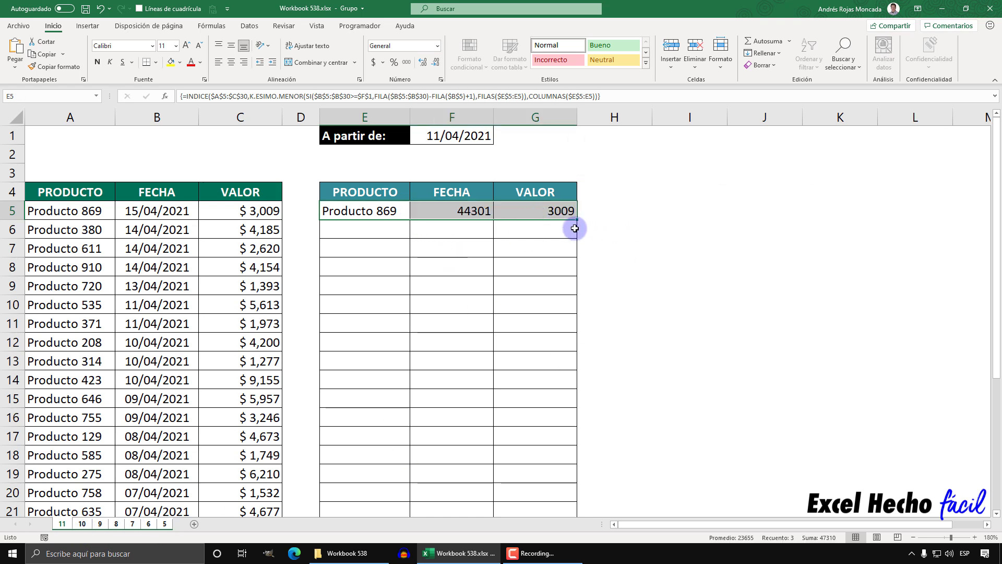
left_click_drag(577, 220, 577, 470)
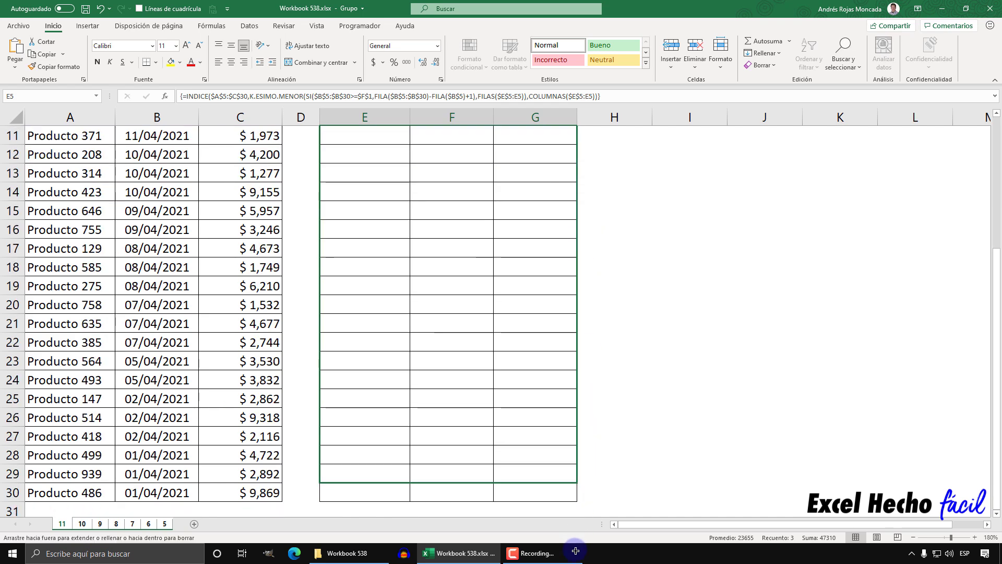
left_click_drag(577, 469, 577, 469)
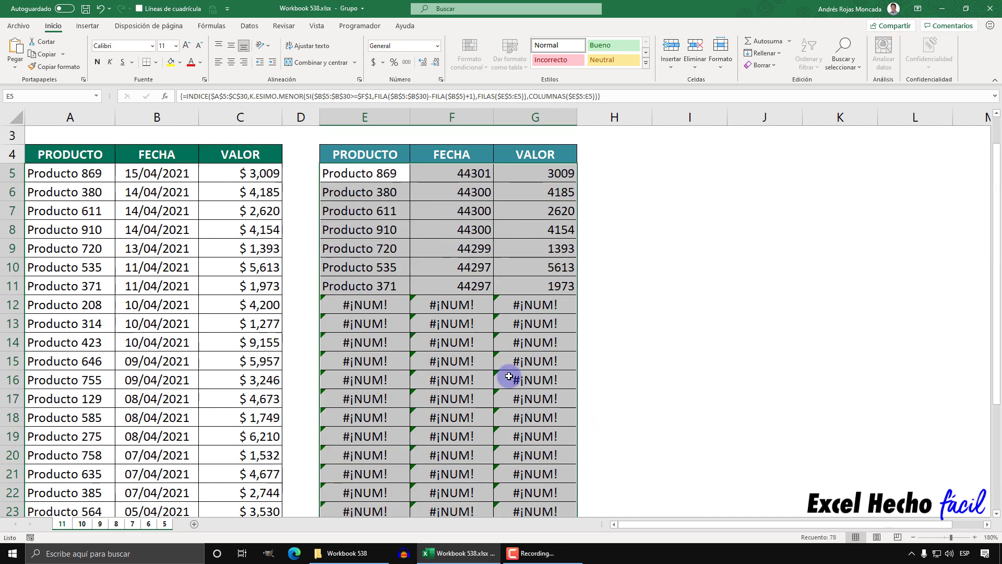
scroll(509, 375, "up", 4)
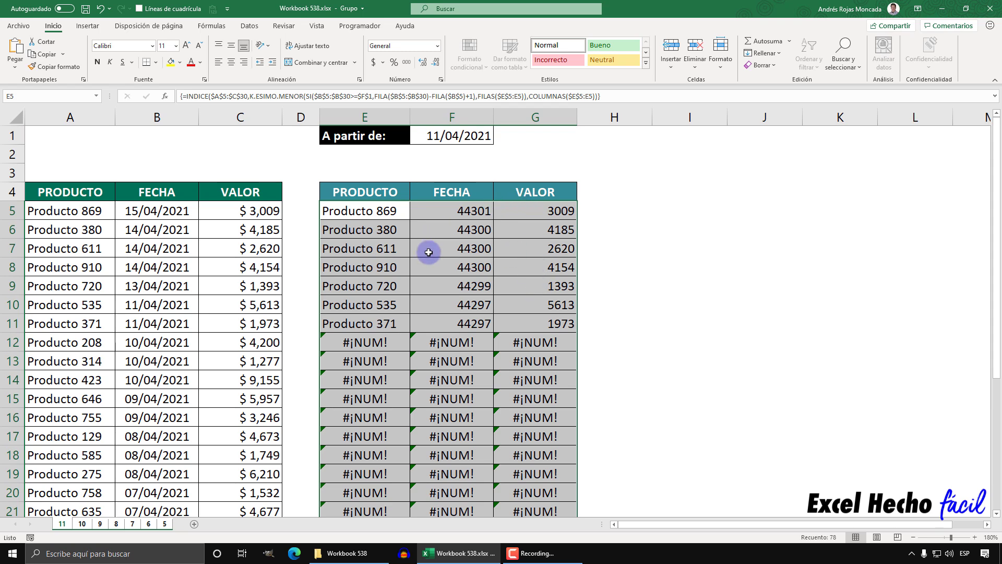
left_click(441, 210)
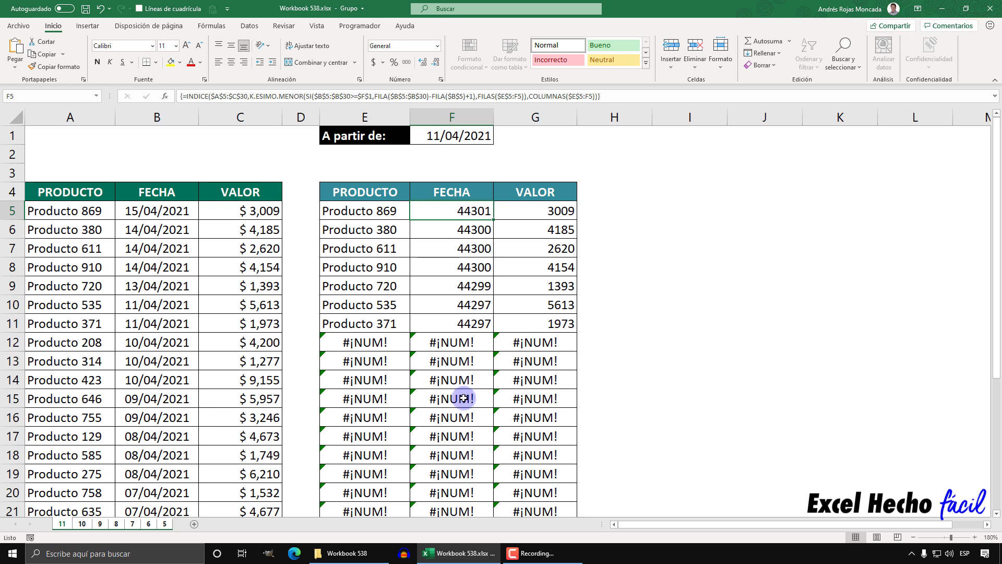
Wrap E5's formula in SI.ERROR(…,"") and re-enter it with Ctrl+Shift+Enter
left_click(325, 213)
key("F2")
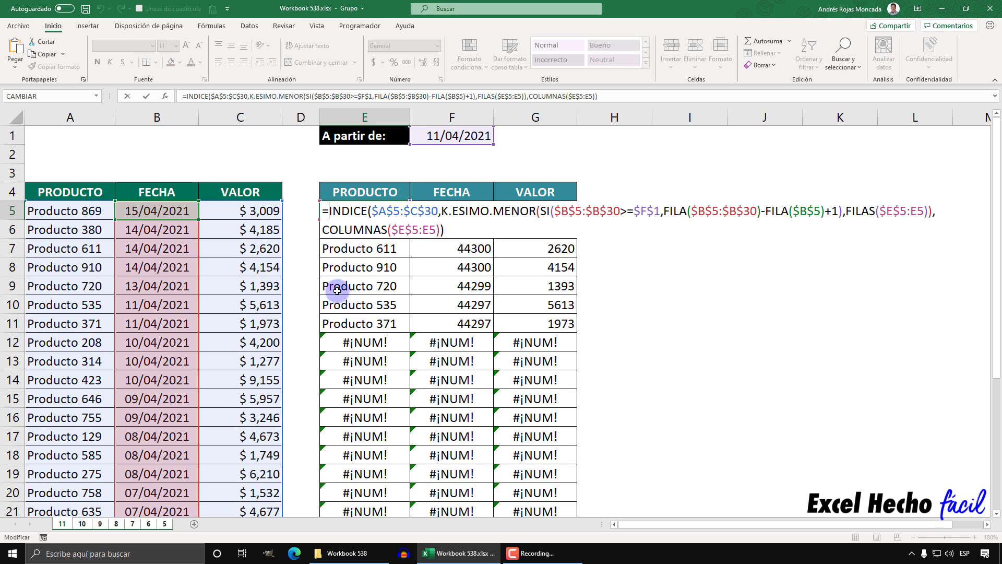
type("si")
key("Down")
key("Down")
key("Tab")
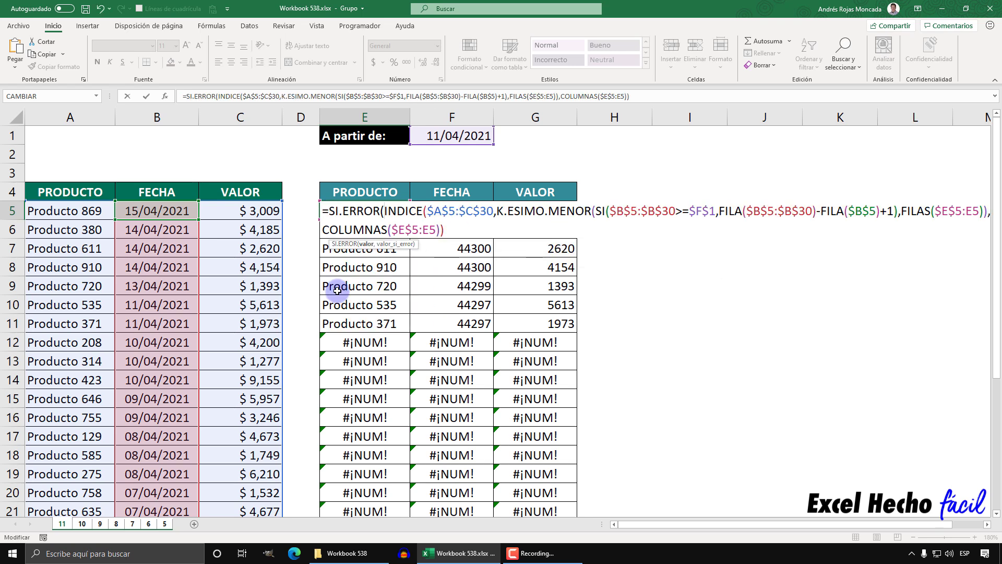
left_click_drag(384, 211, 440, 230)
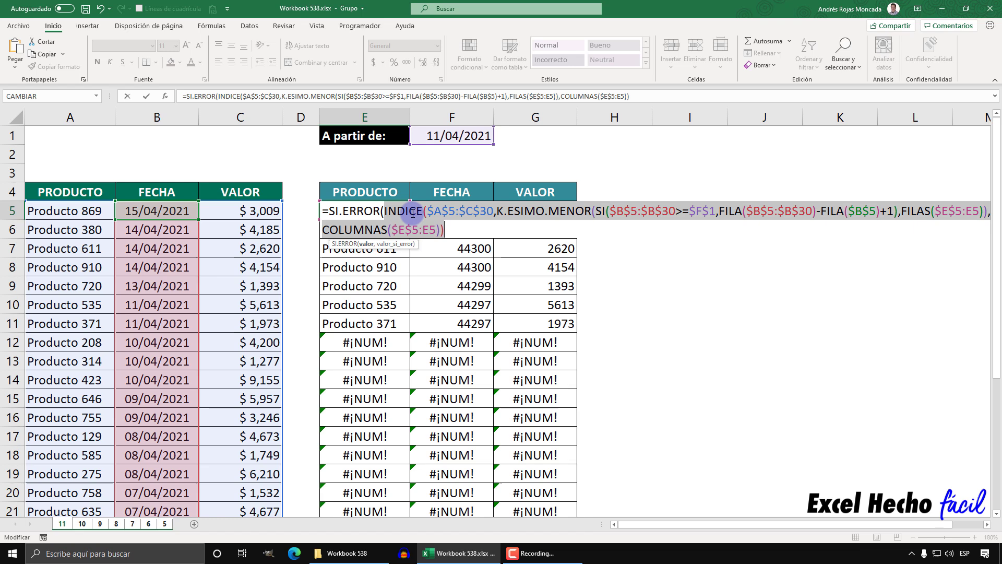
left_click(441, 229)
type(",\"")
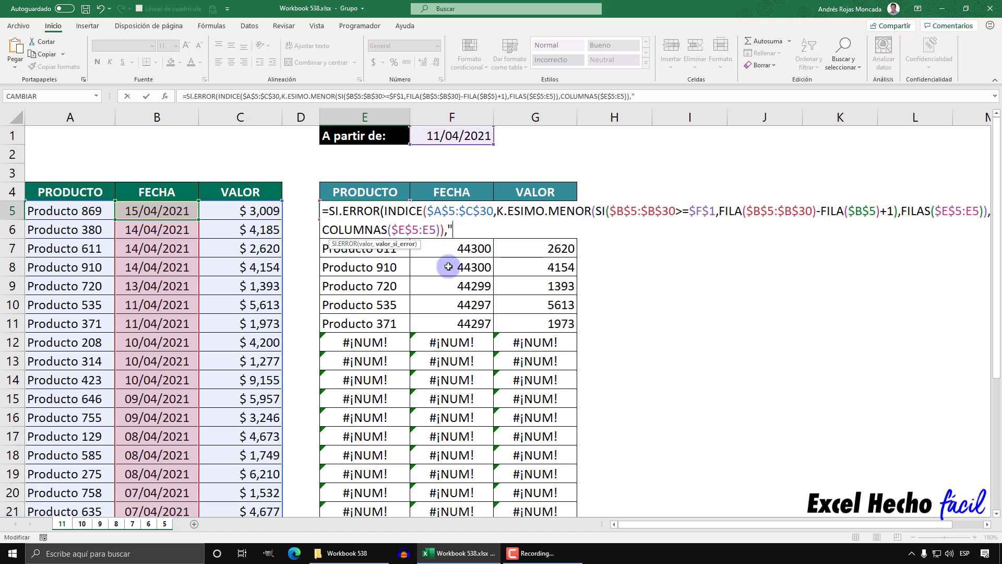
type(")")
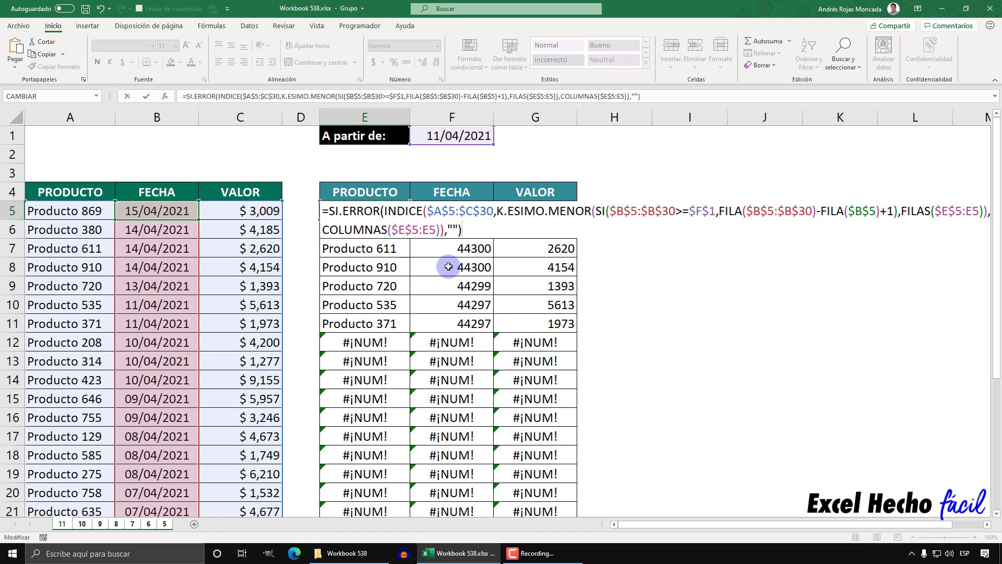
key("ctrl+shift+Return")
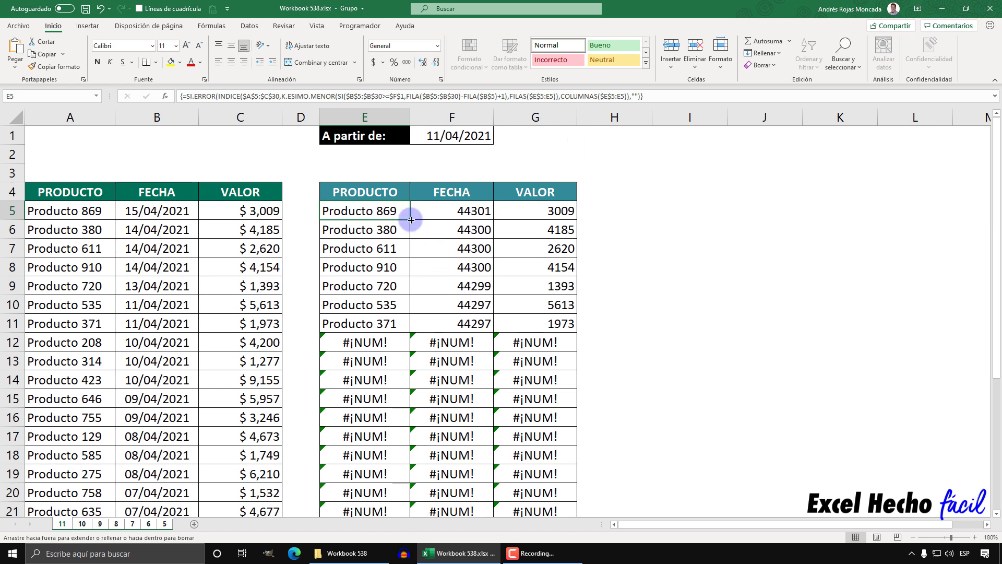
Fill the SI.ERROR formula over E5:G30, then select the FECHA results F5:F30
mouse_move(406, 215)
left_mouse_down()
mouse_move(554, 216)
mouse_move(581, 561)
mouse_move(570, 474)
left_mouse_up()
scroll(505, 376, "up", 4)
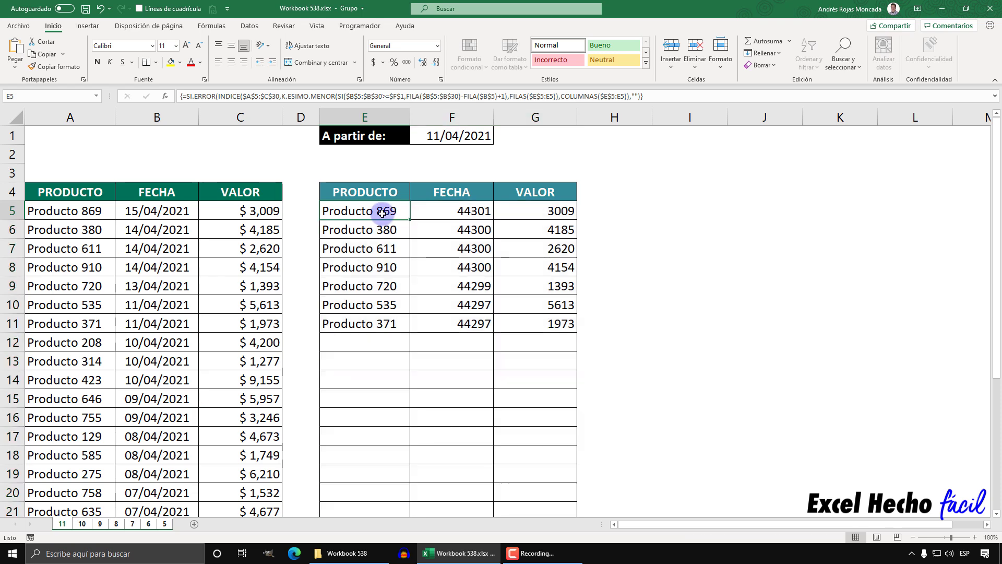
left_click_drag(383, 208, 549, 315)
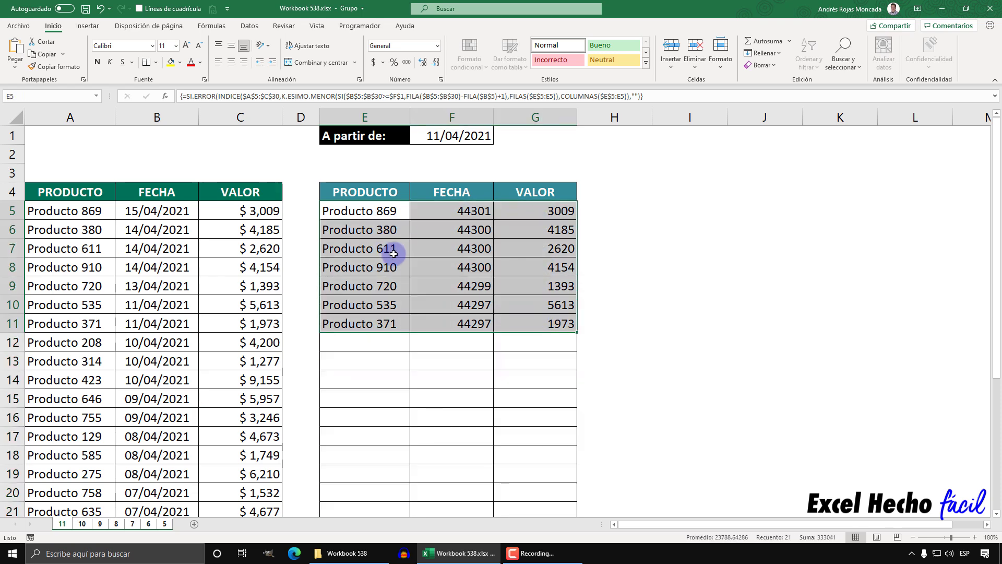
left_click(434, 208)
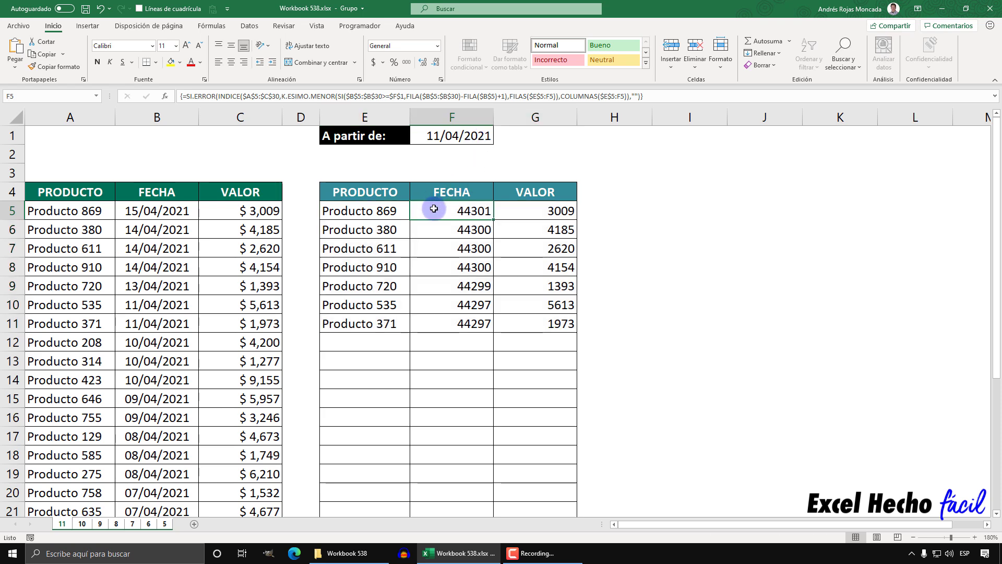
key("ctrl+shift+Down")
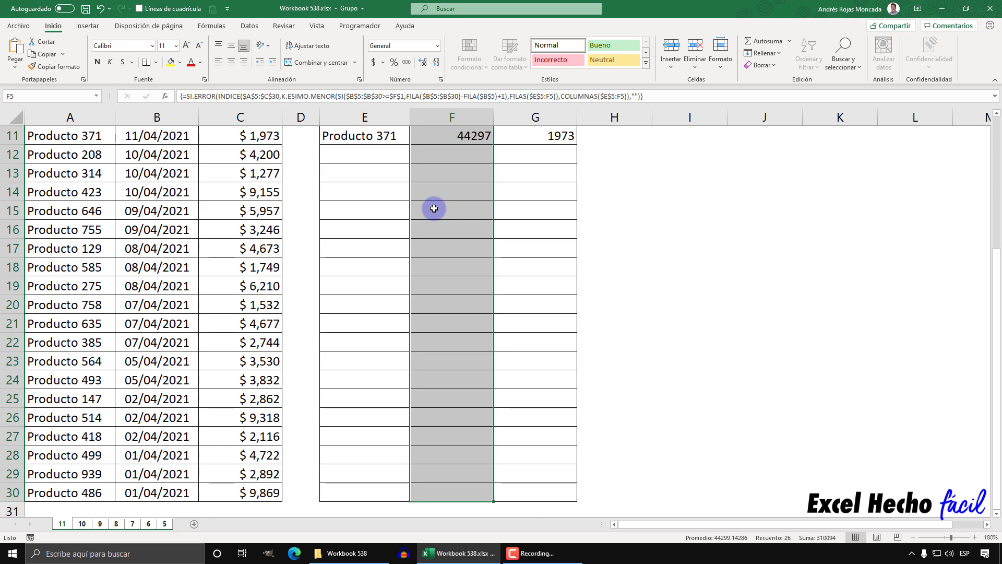
scroll(433, 209, "up", 4)
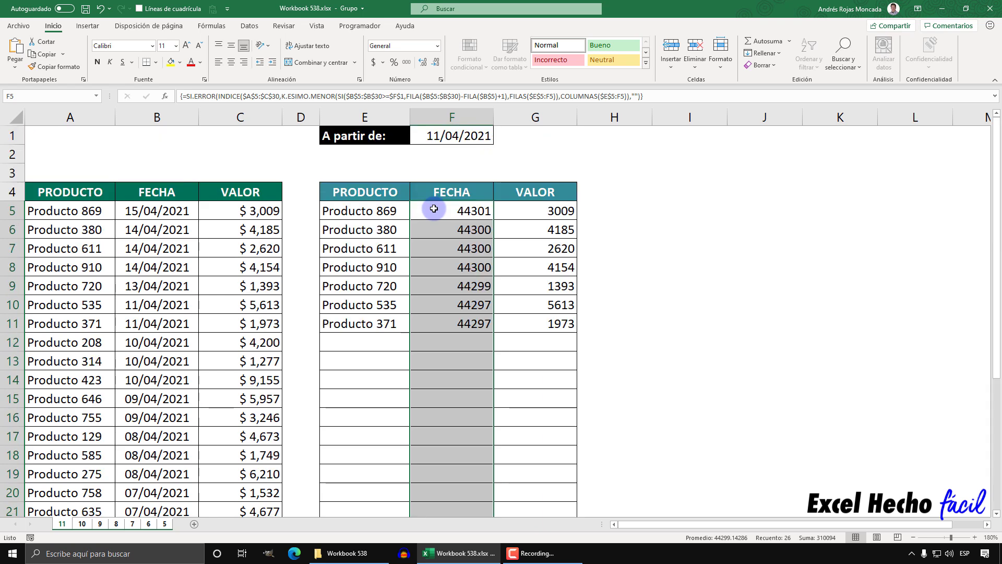
Format F5:F30 as Fecha with the 14/03/2012 day/month/year style
key("ctrl+1")
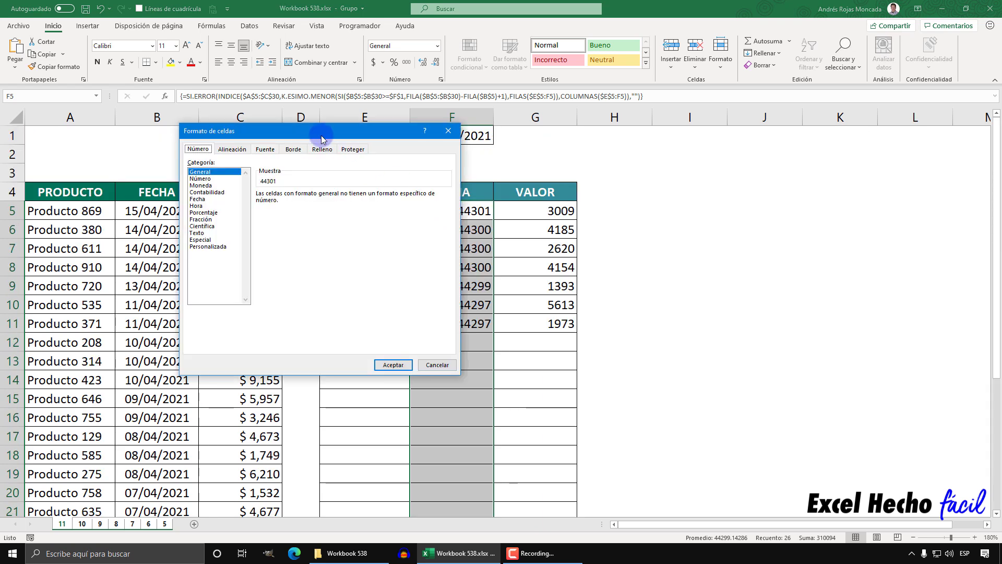
left_click_drag(710, 208, 723, 193)
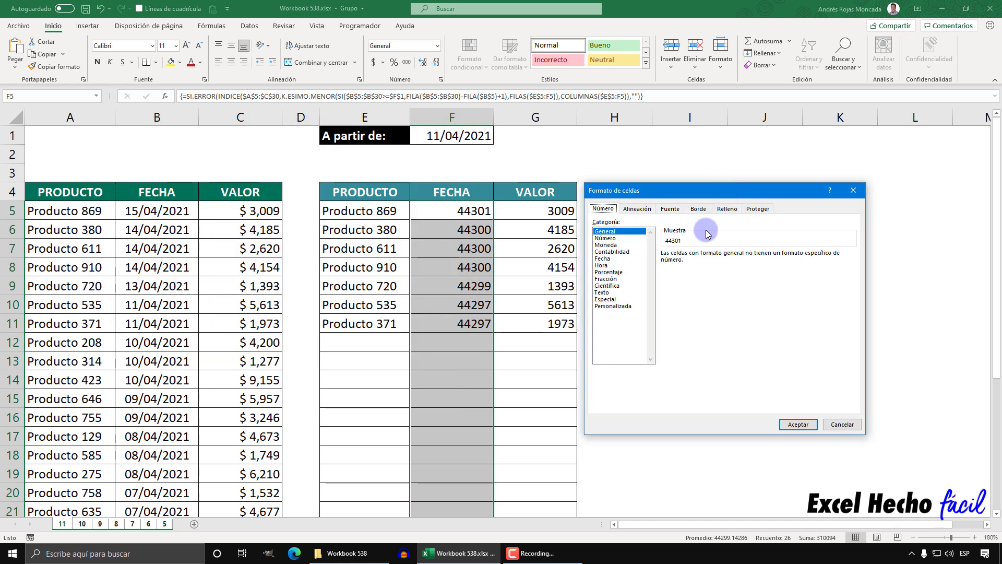
left_click(603, 259)
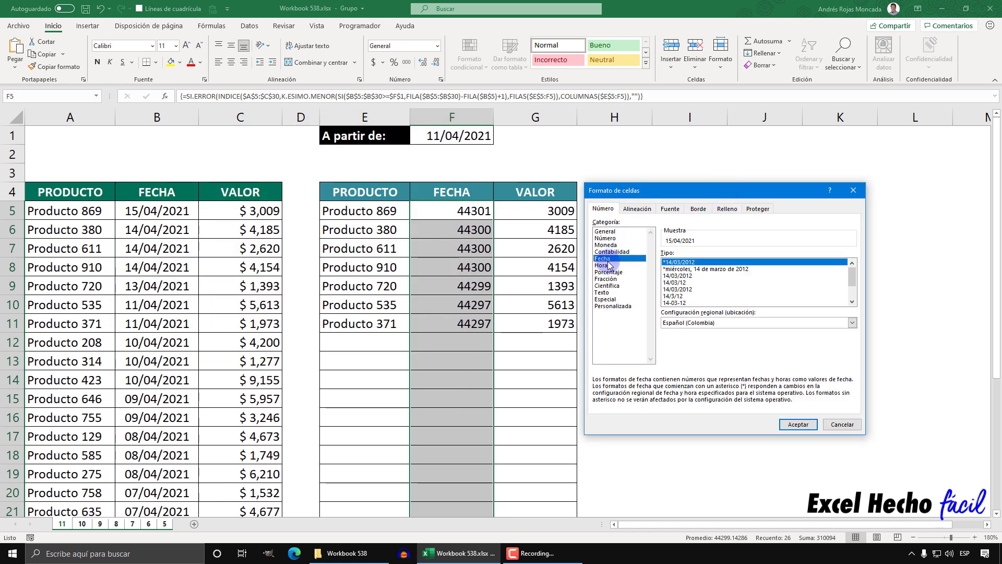
left_click(681, 276)
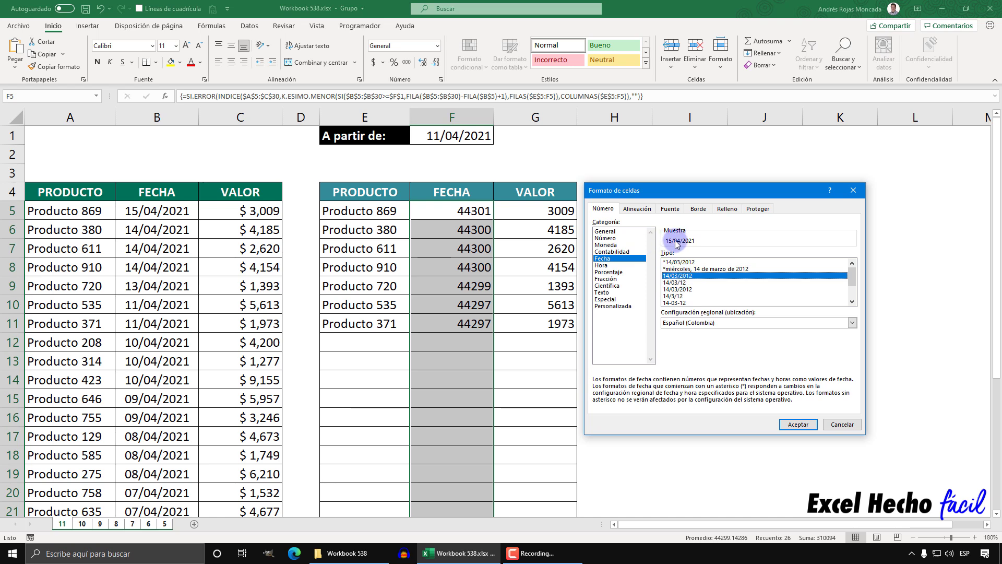
left_click(797, 425)
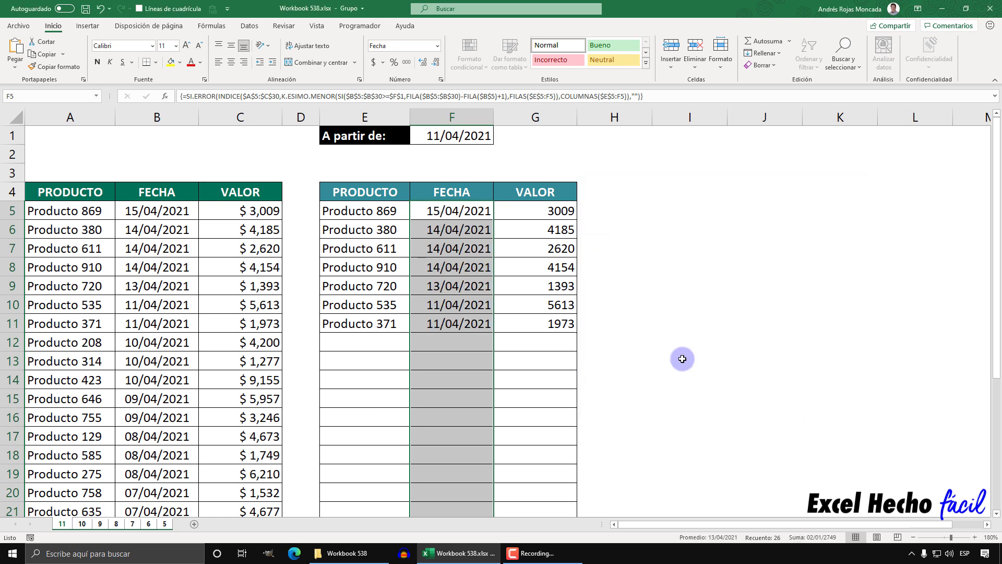
Format G5:G30 as Moneda with 0 decimal places
left_click(542, 212)
key("ctrl+shift+Down")
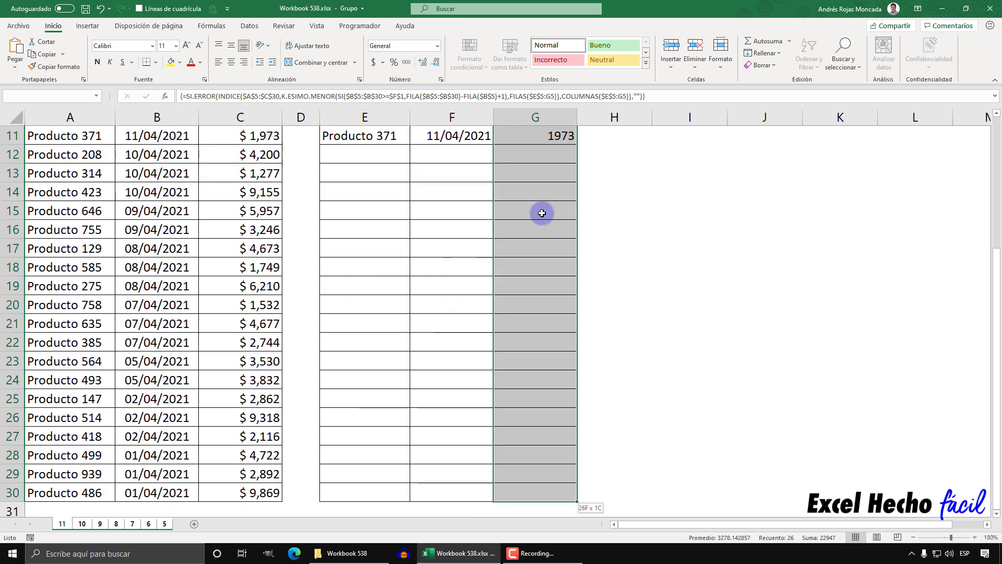
scroll(542, 212, "up", 4)
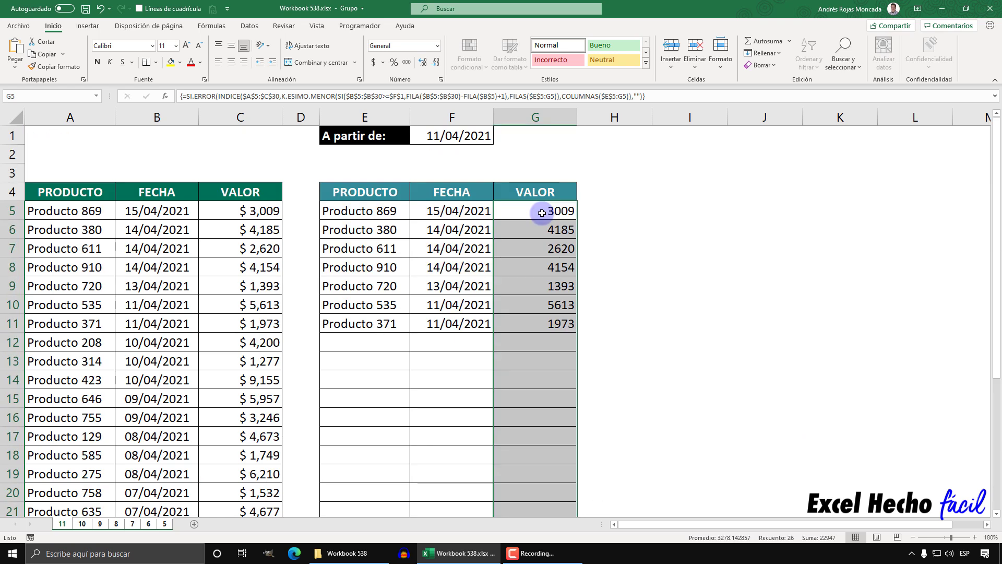
key("ctrl+1")
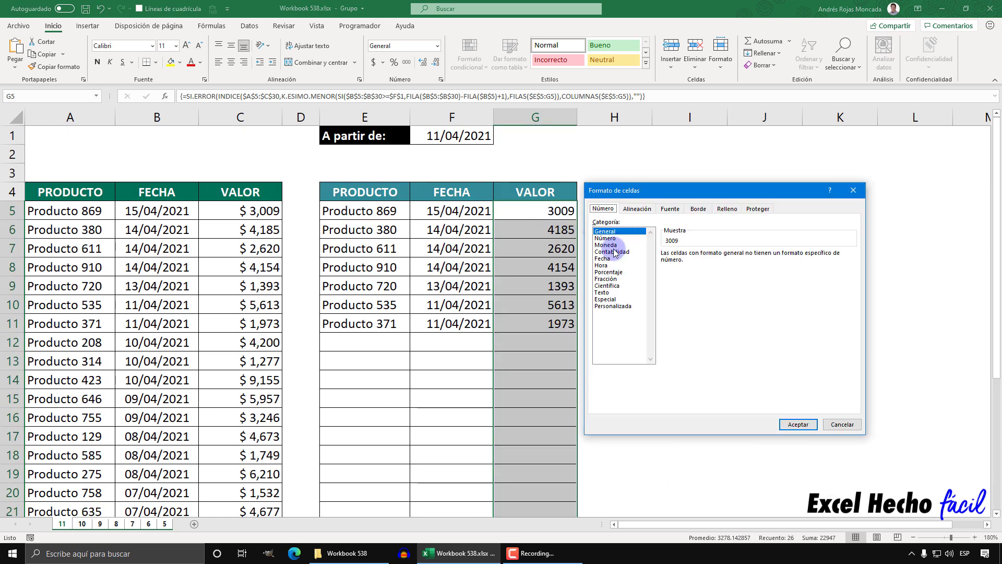
left_click(615, 246)
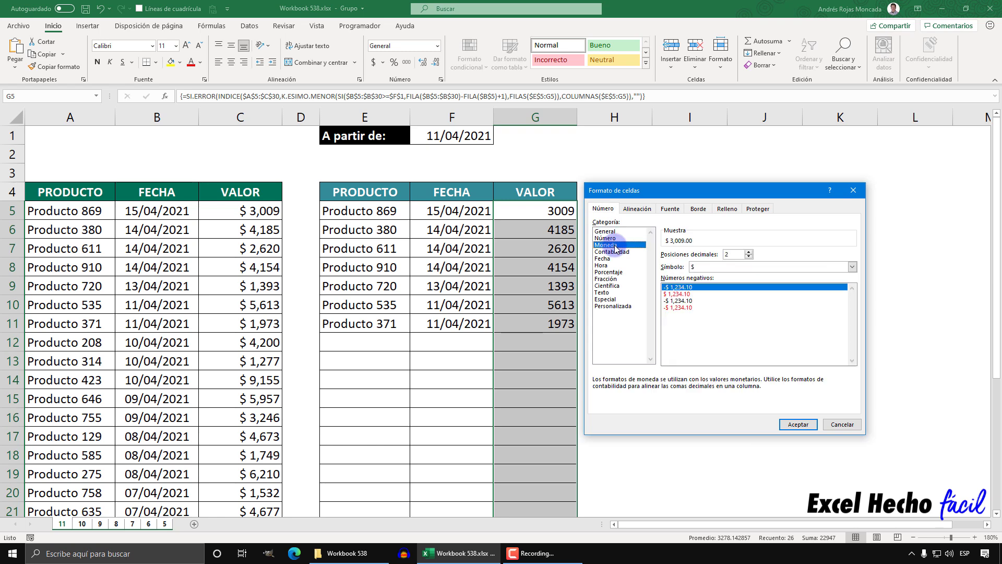
left_click(750, 256)
left_click(798, 424)
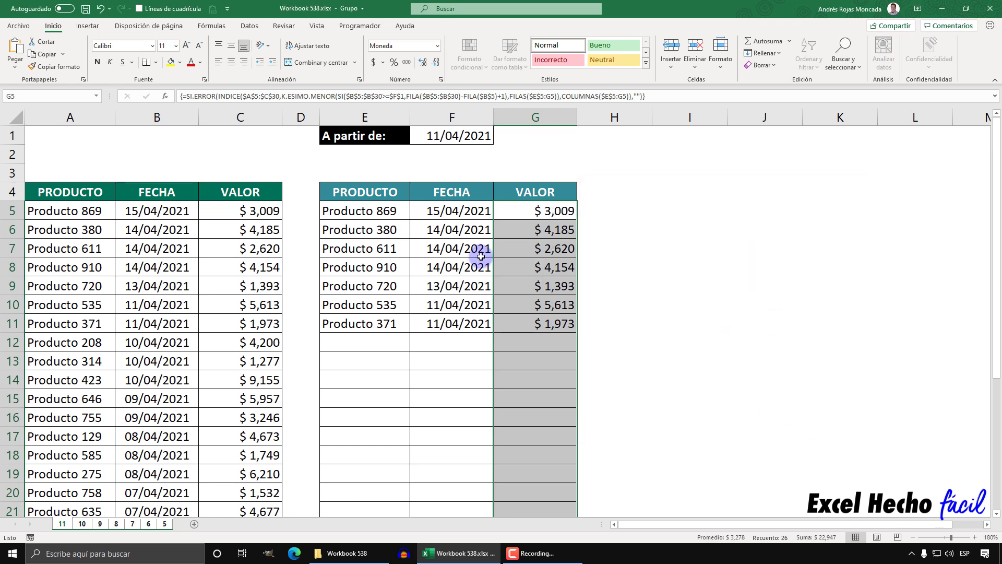
left_click(556, 212)
left_click(78, 136)
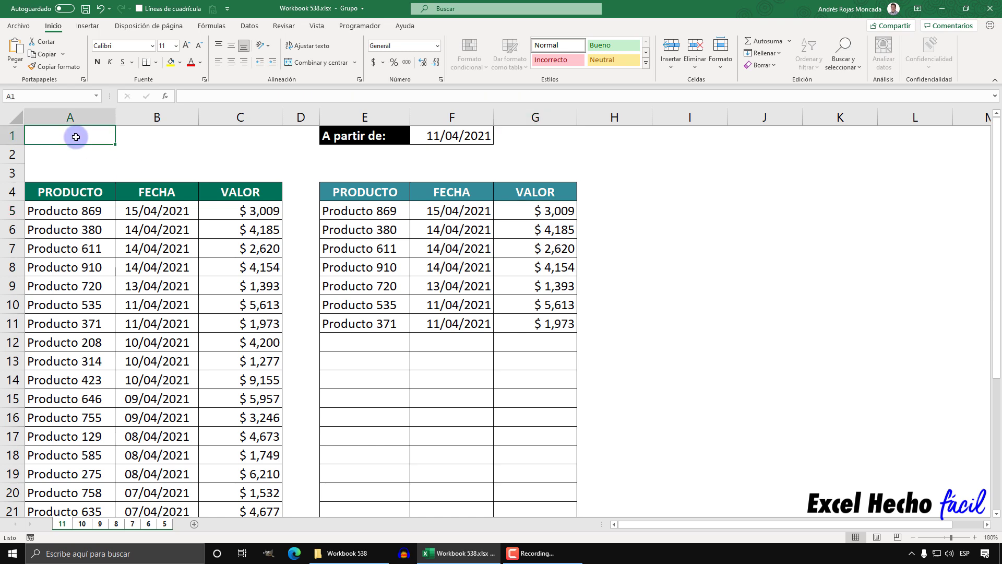
left_click(545, 156)
left_click(245, 154)
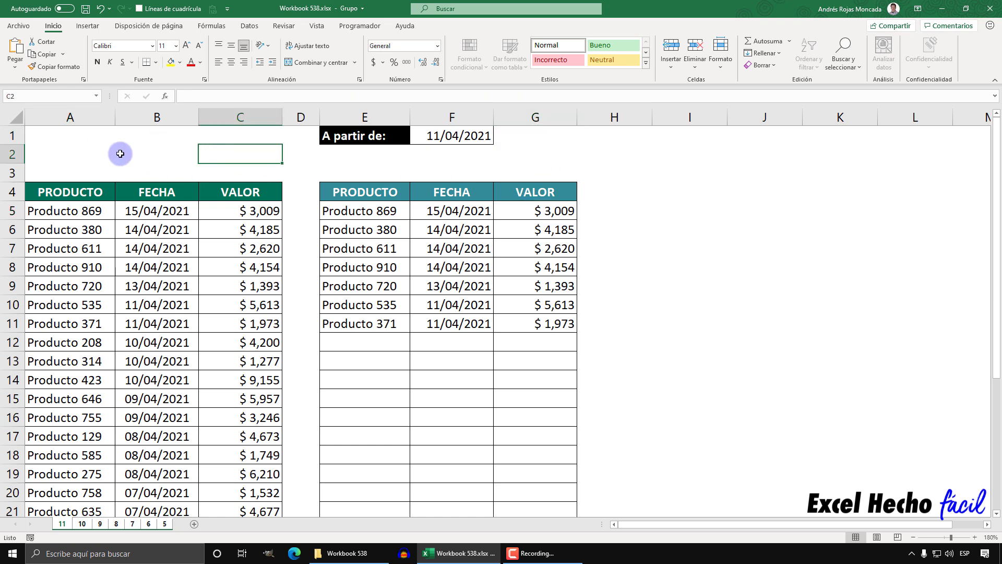
left_click(123, 154)
left_click(302, 155)
left_click(42, 139)
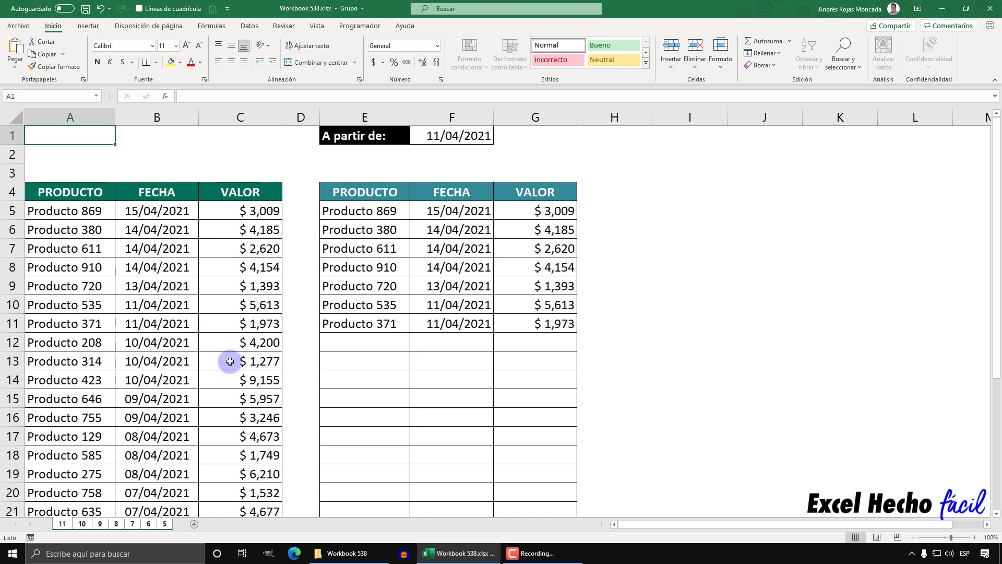
Ungroup the sheets and check the results on sheets 10 down through 5
right_click(84, 526)
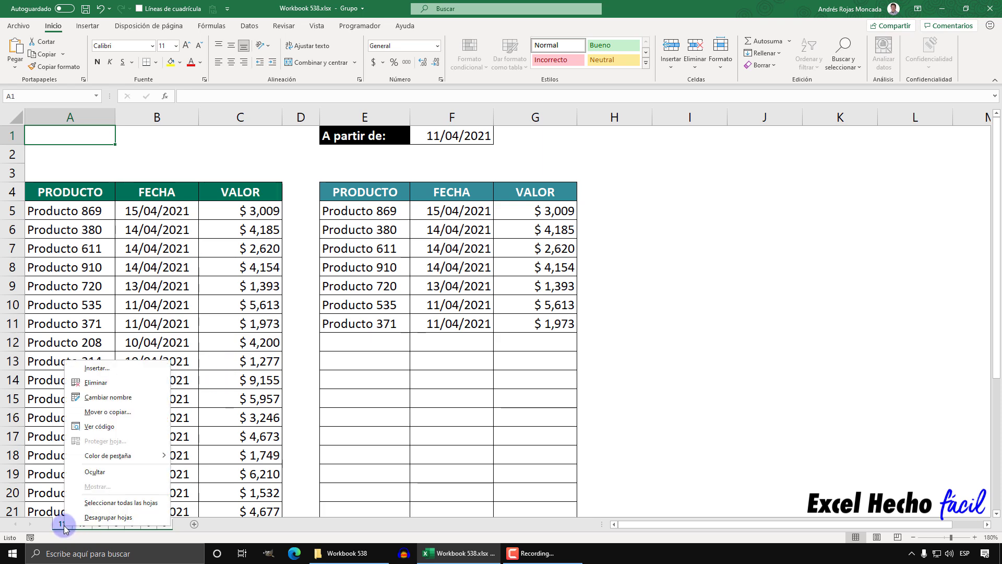
left_click(97, 516)
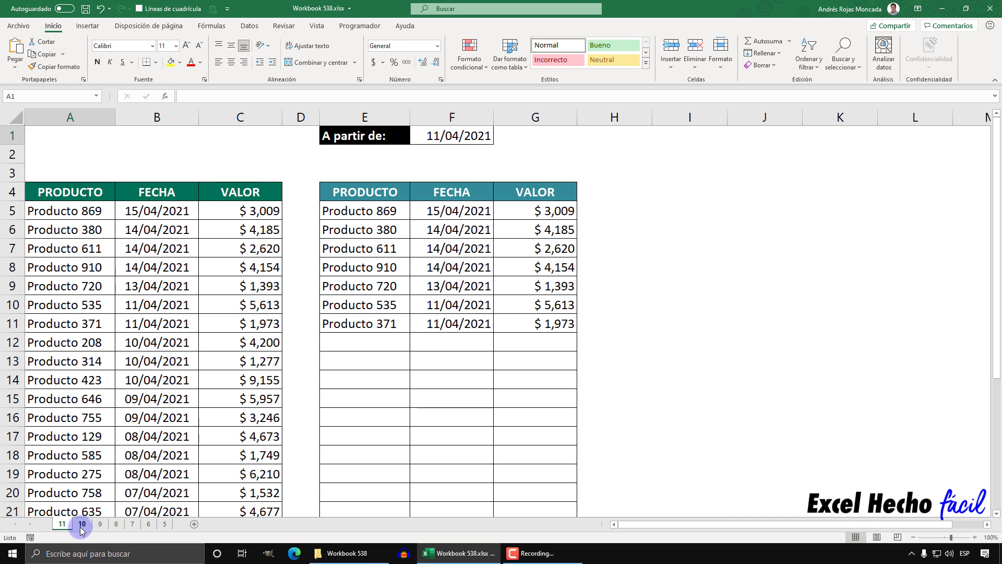
left_click(82, 524)
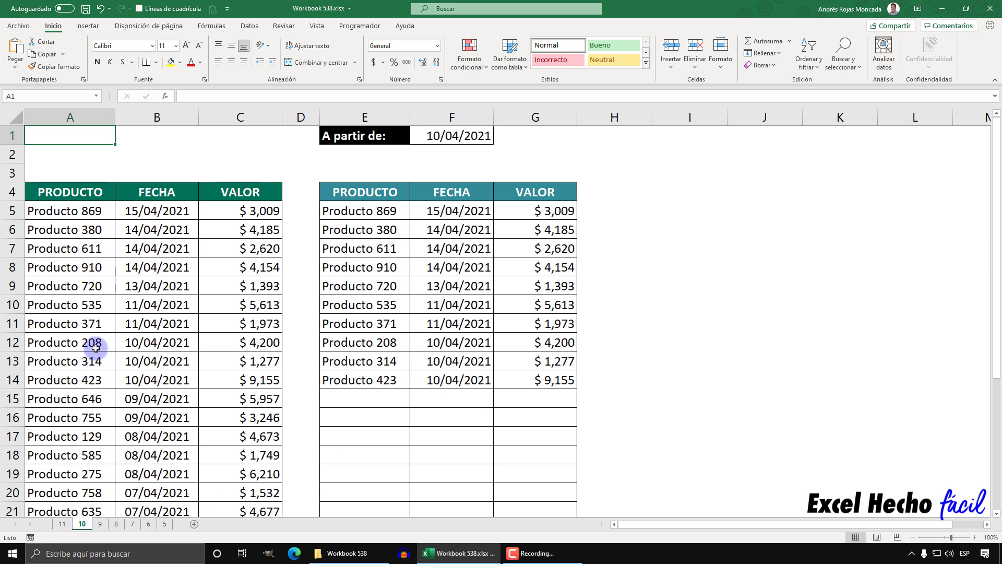
left_click(100, 524)
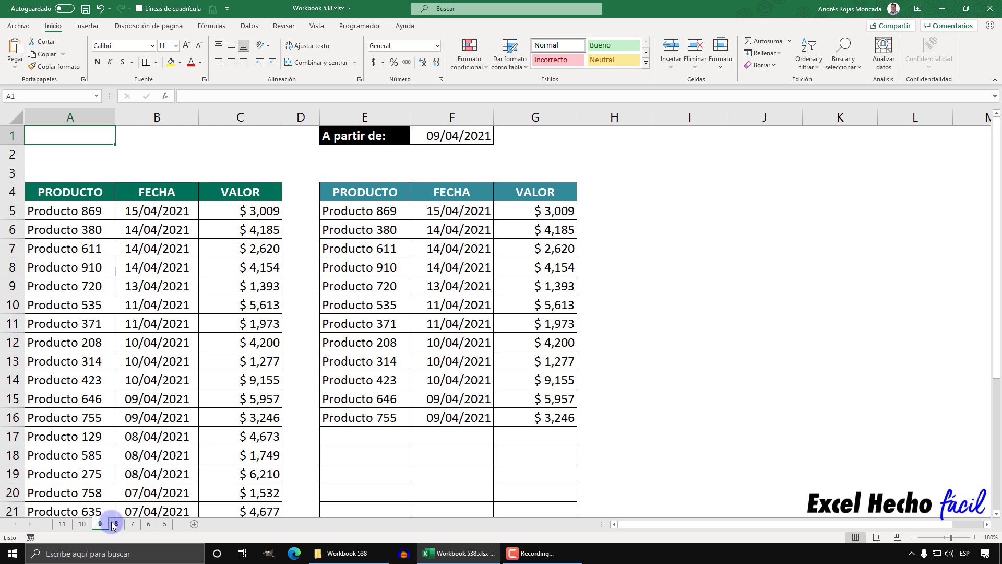
left_click(116, 524)
left_click(133, 523)
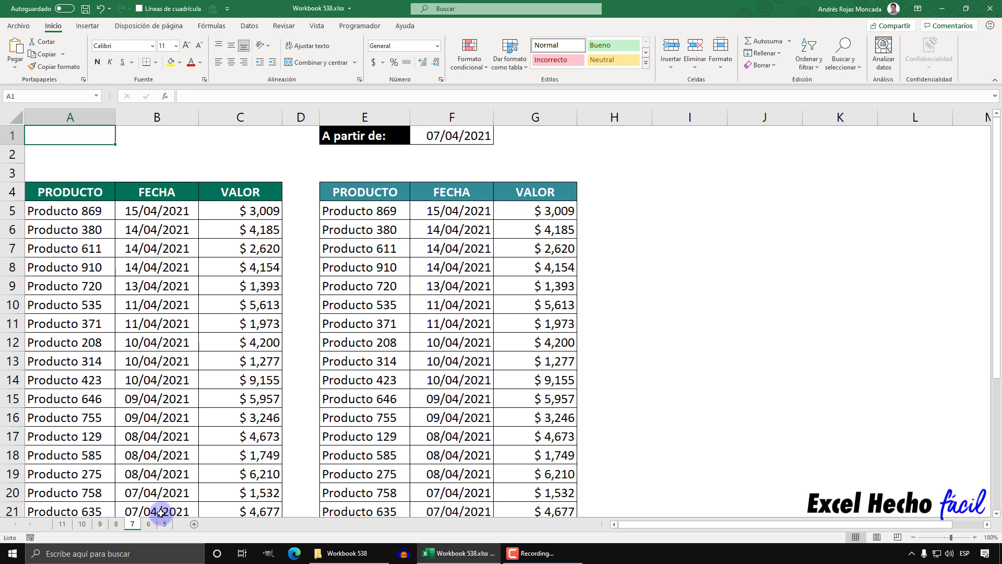
scroll(410, 445, "down", 2)
scroll(318, 439, "down", 1)
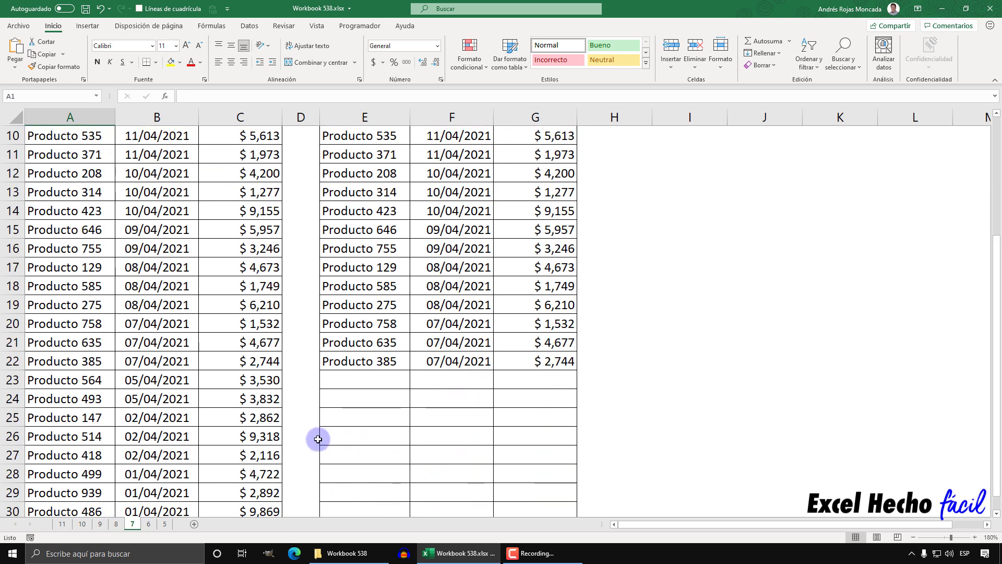
left_click(149, 524)
scroll(353, 437, "down", 4)
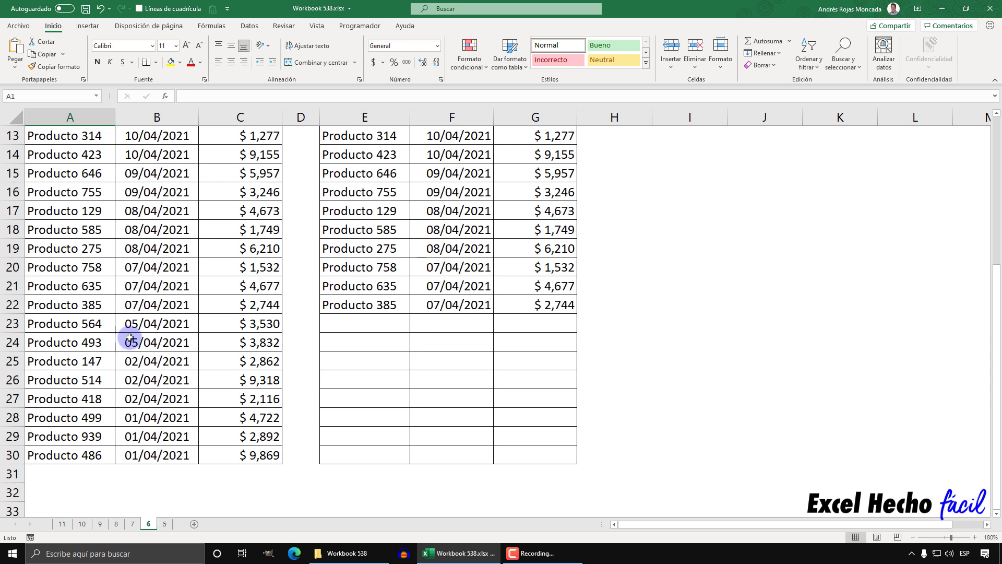
left_click(163, 524)
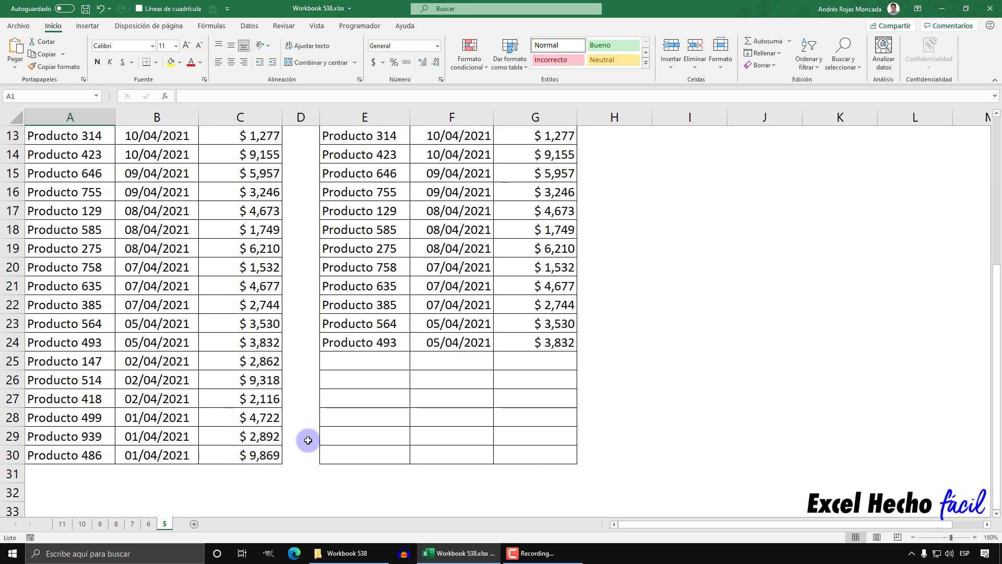
Recheck sheets 5 through 10 and end on sheet 11's seven products
scroll(308, 439, "up", 2)
scroll(308, 440, "up", 2)
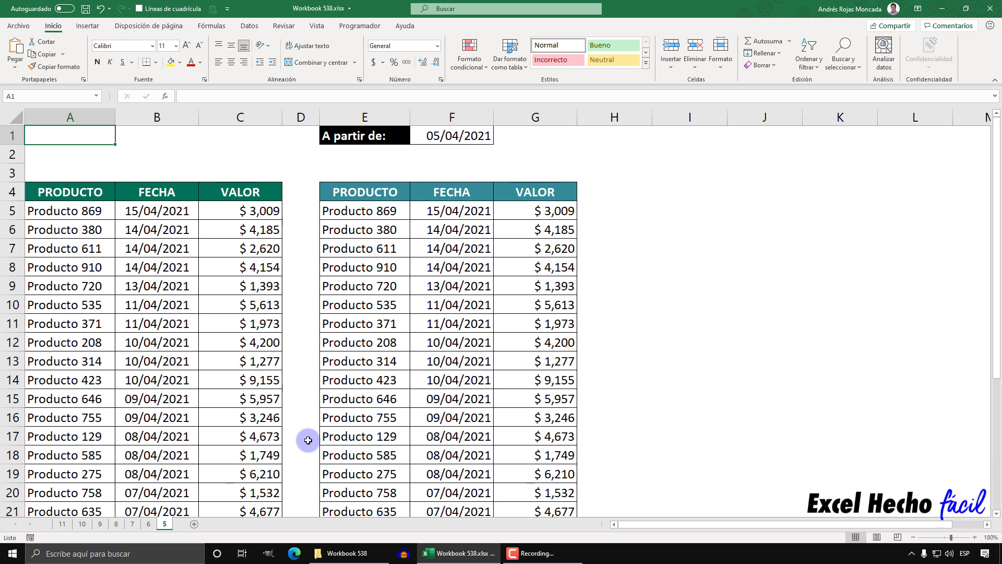
left_click(100, 524)
left_click(164, 525)
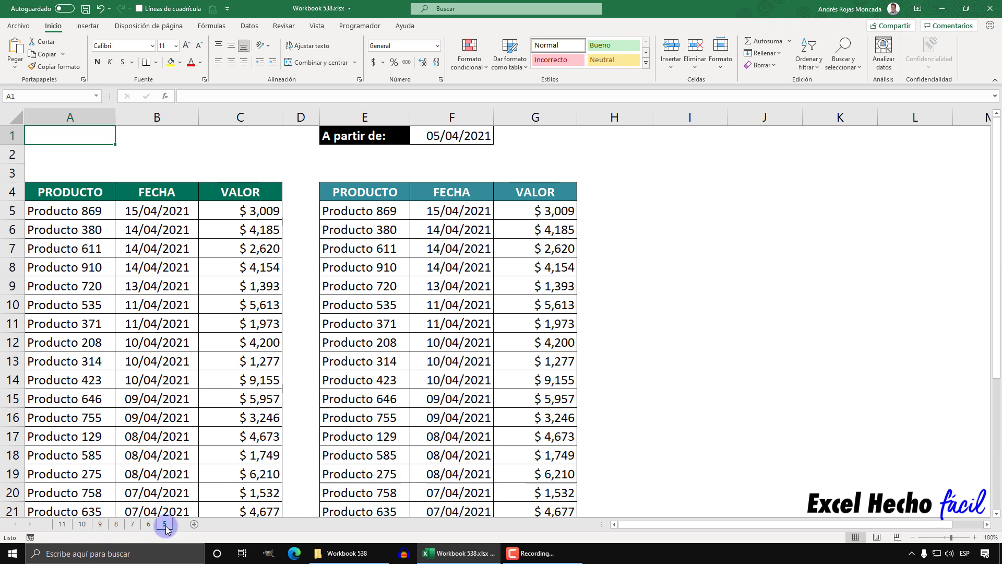
left_click(149, 524)
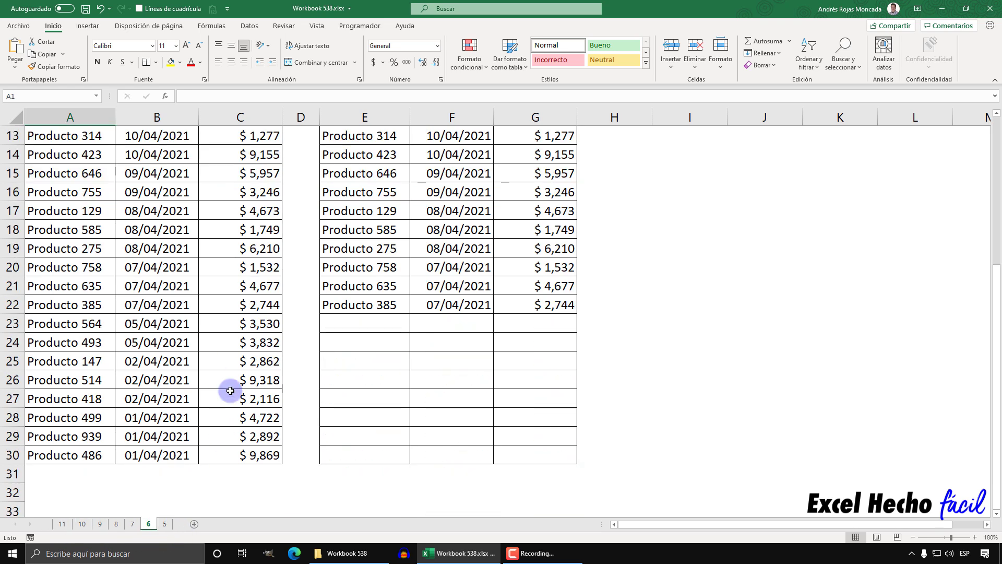
scroll(230, 391, "up", 4)
left_click(132, 524)
scroll(257, 416, "up", 3)
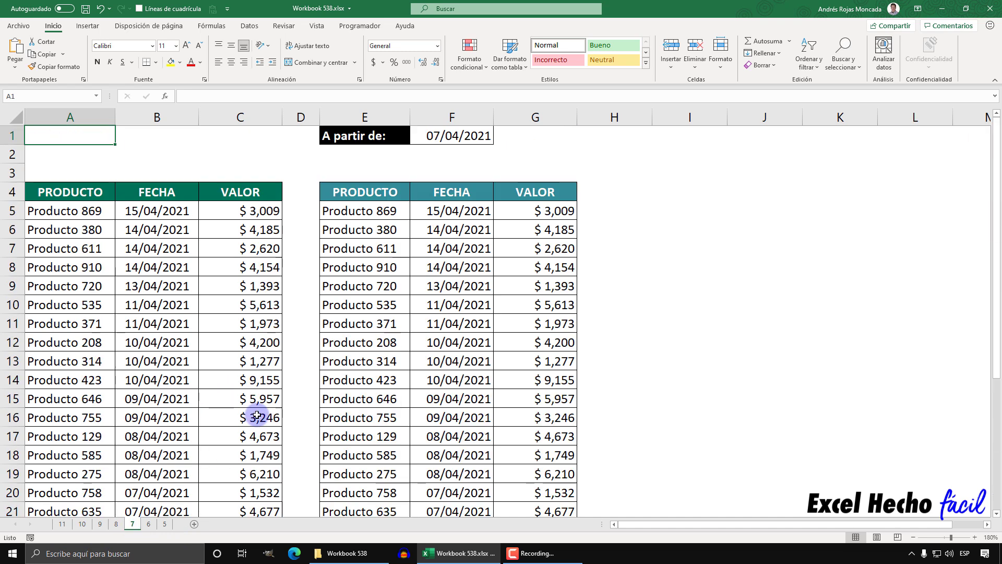
left_click(116, 524)
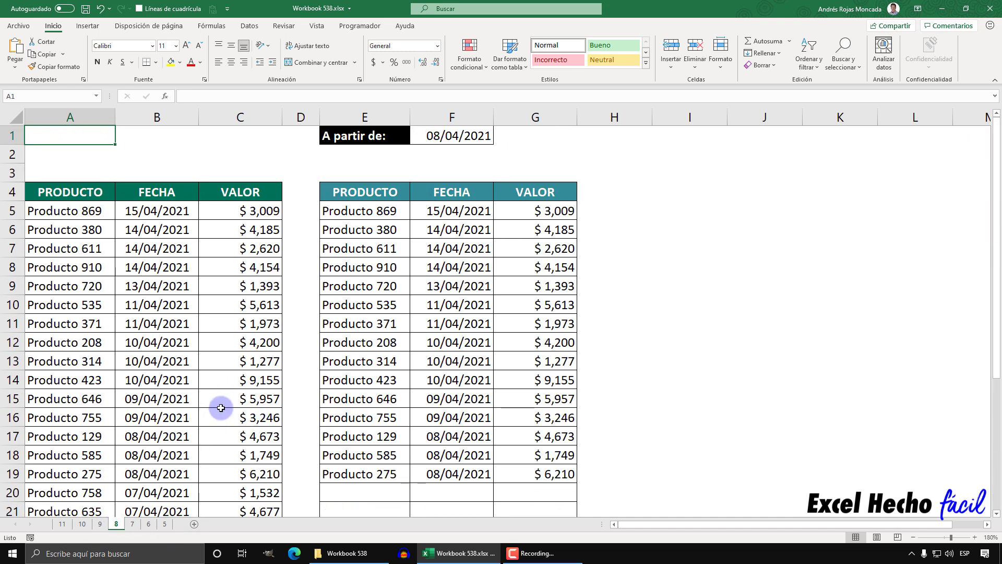
left_click(100, 524)
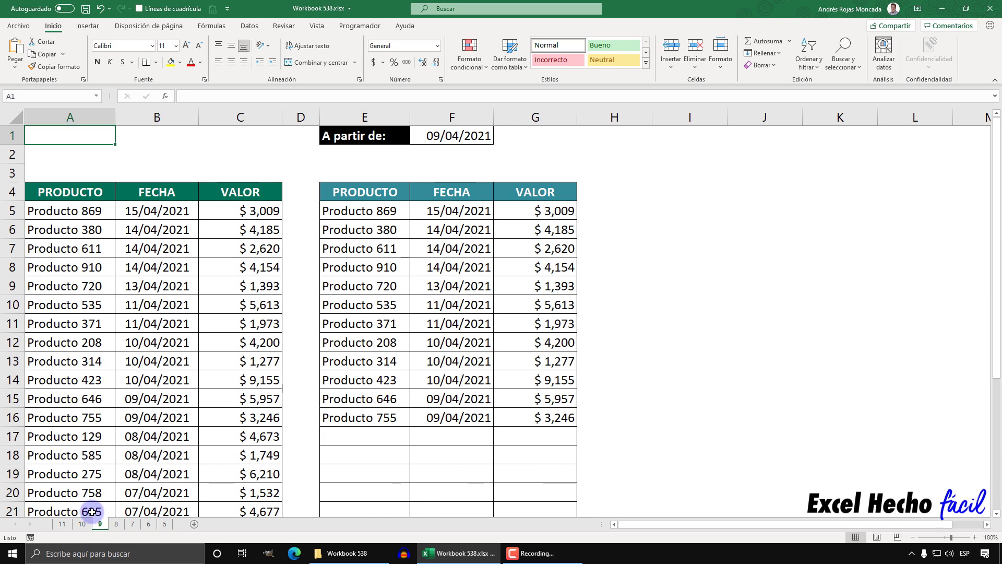
left_click(82, 524)
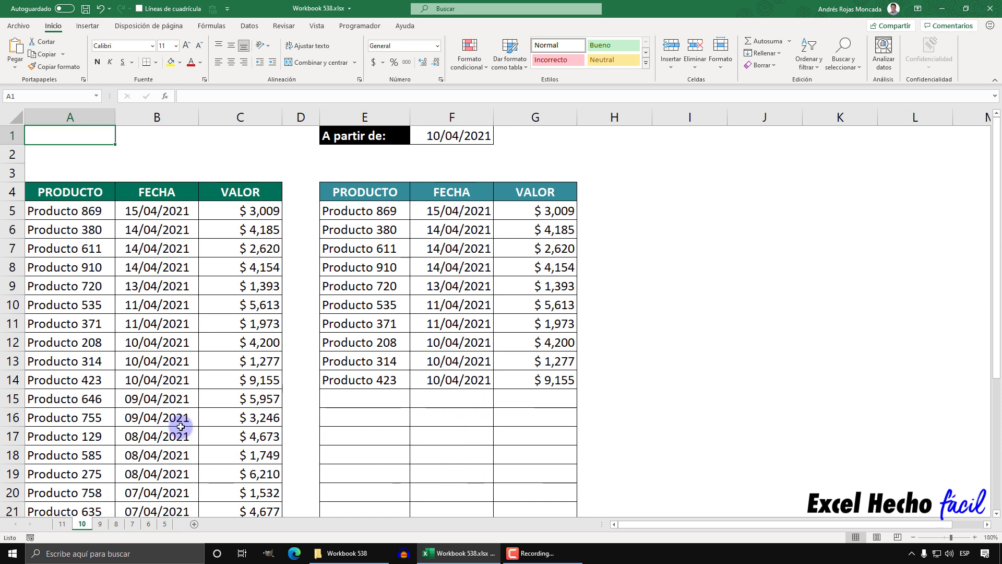
left_click(61, 526)
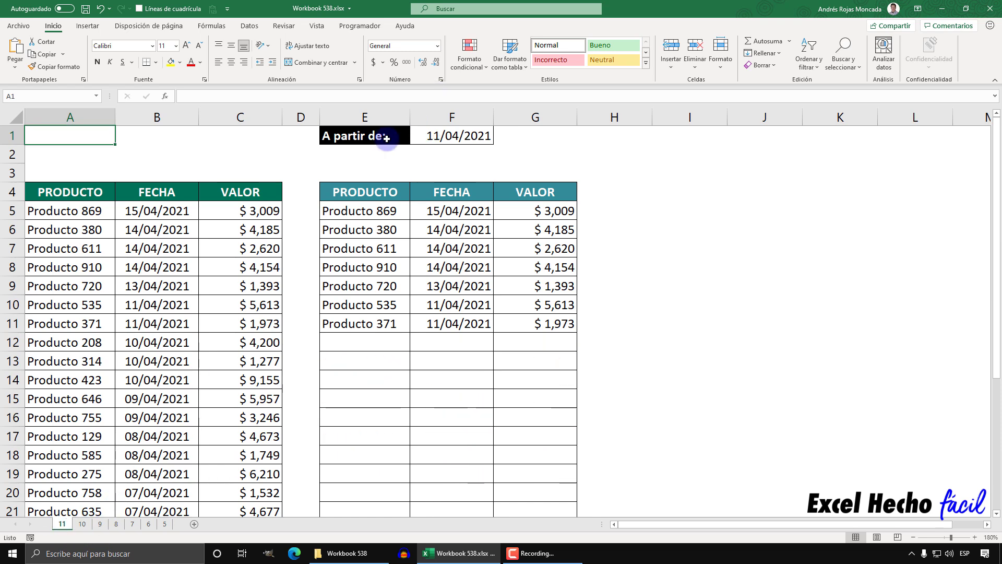